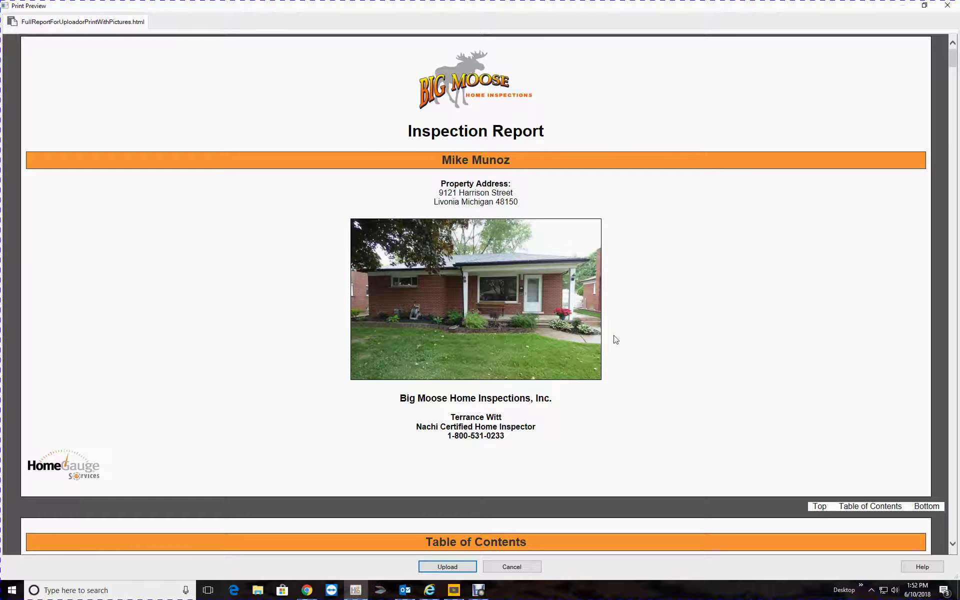
pyautogui.scroll(-20, 615, 339)
pyautogui.scroll(-20, 616, 339)
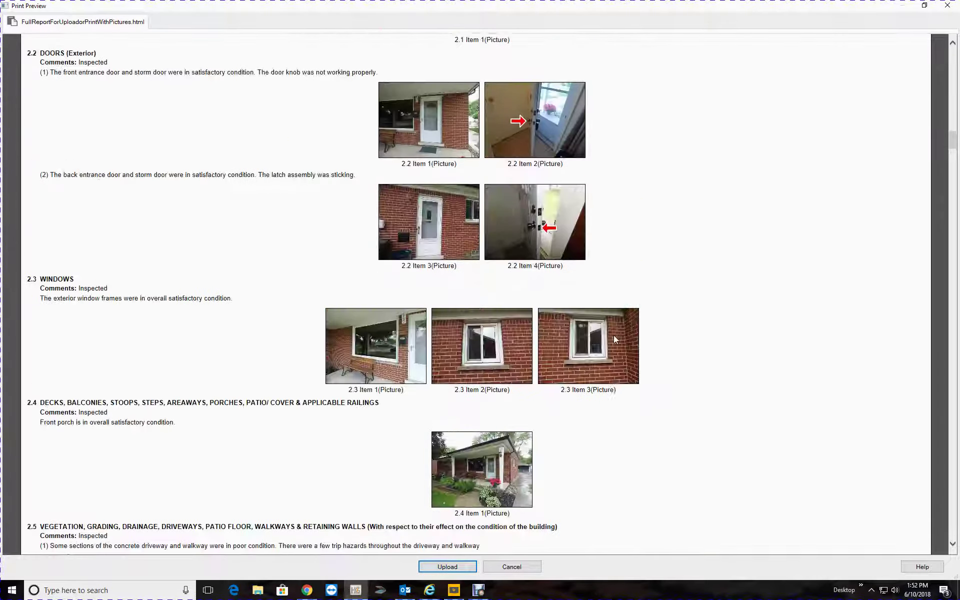
pyautogui.scroll(-20, 615, 338)
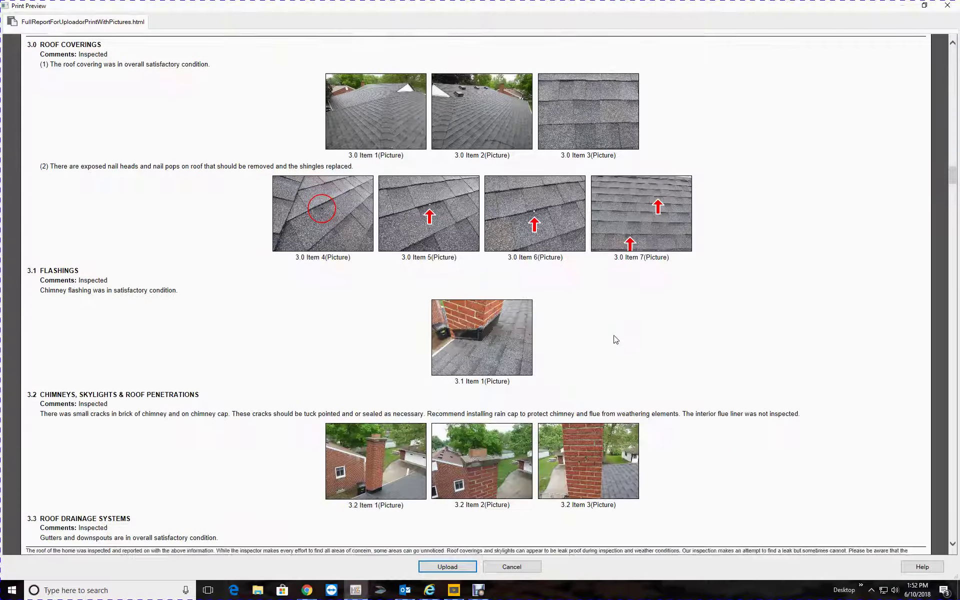
pyautogui.scroll(-20, 616, 340)
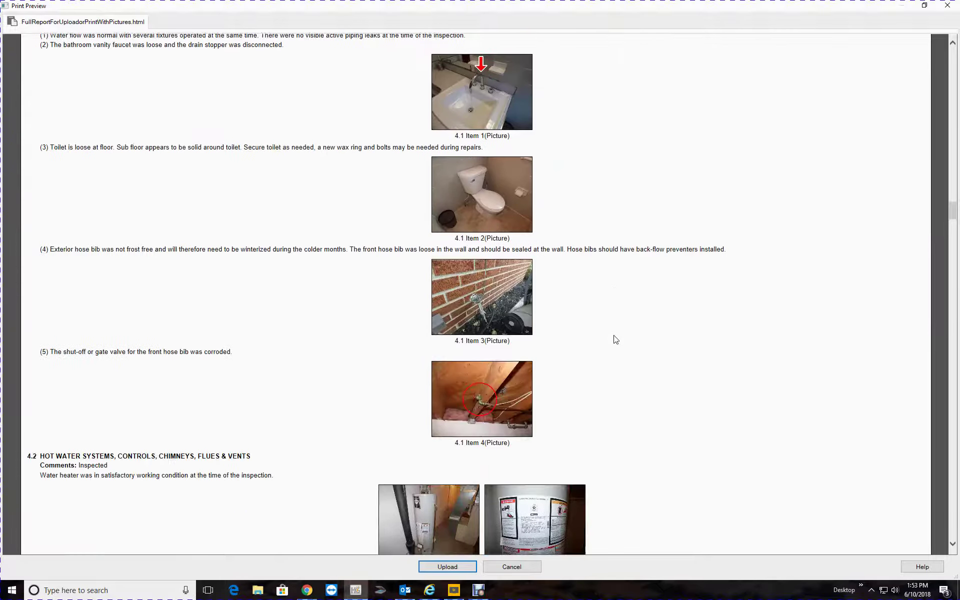
pyautogui.scroll(-20, 616, 340)
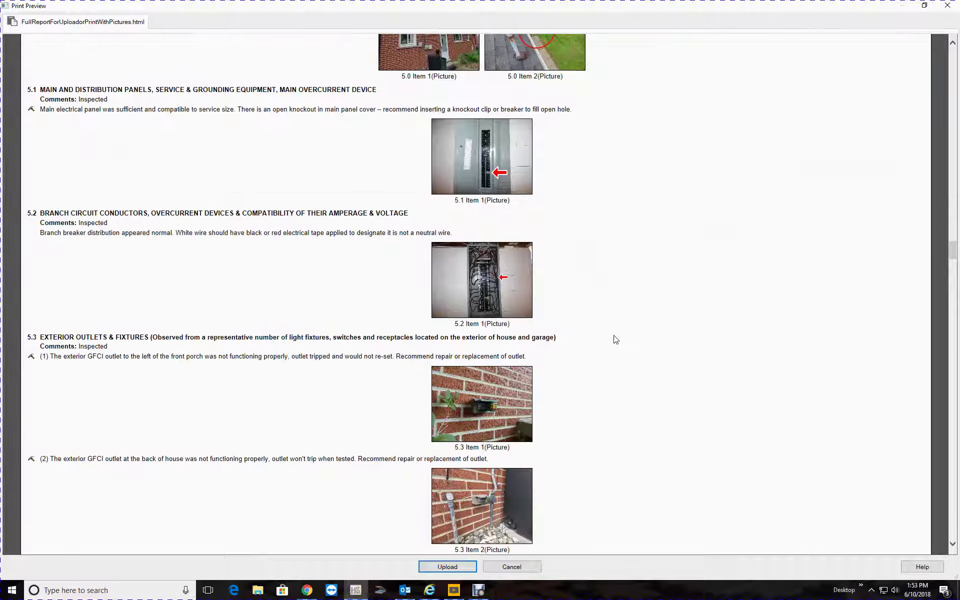
pyautogui.scroll(-3, 616, 340)
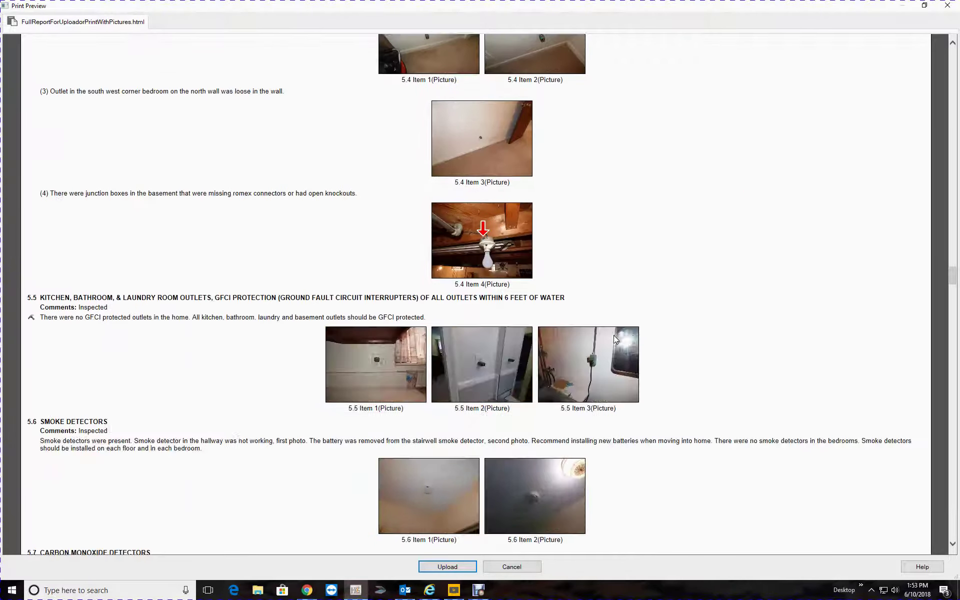
pyautogui.scroll(-5, 615, 336)
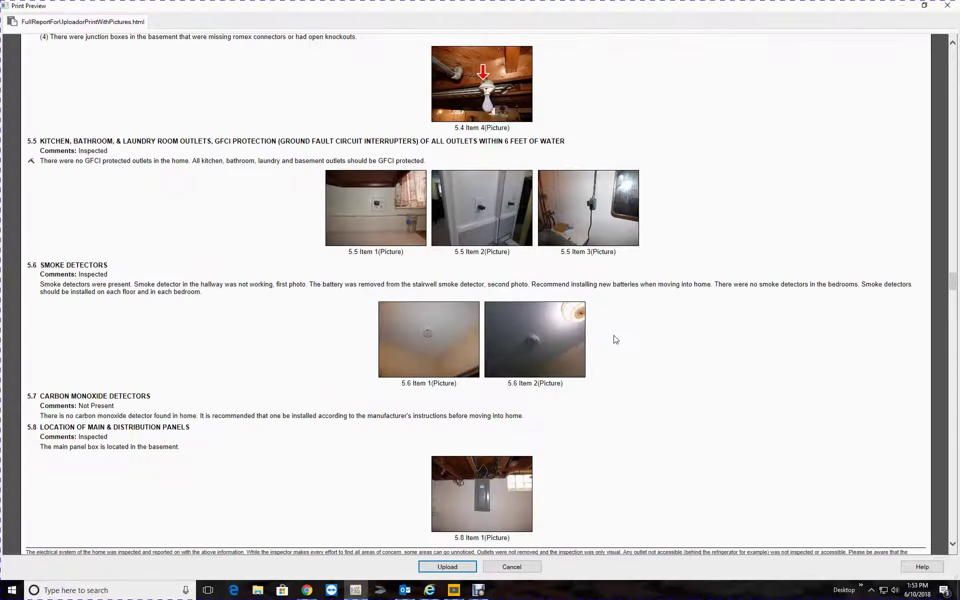
pyautogui.scroll(-3, 616, 340)
pyautogui.scroll(-15, 616, 340)
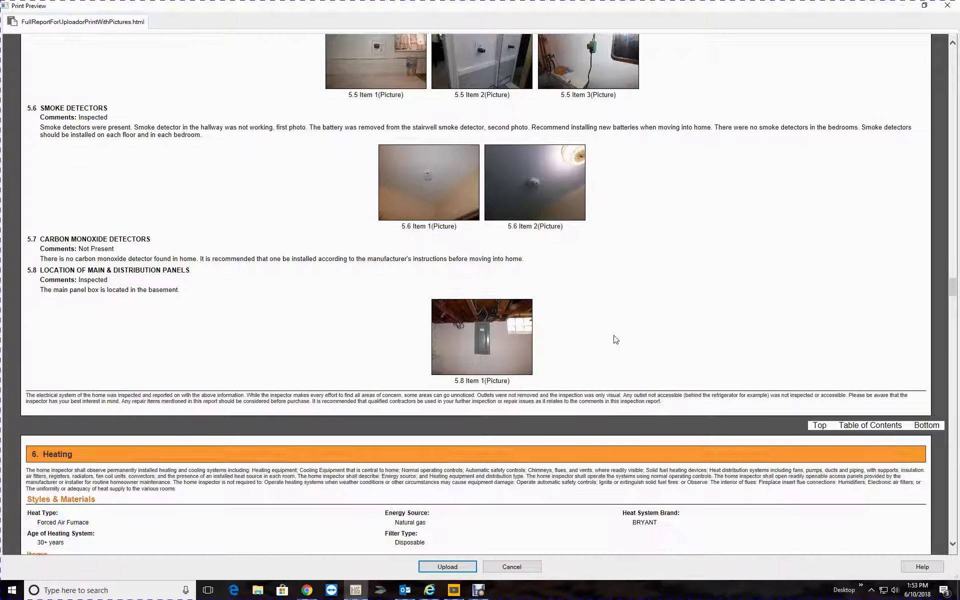
pyautogui.scroll(-12, 616, 340)
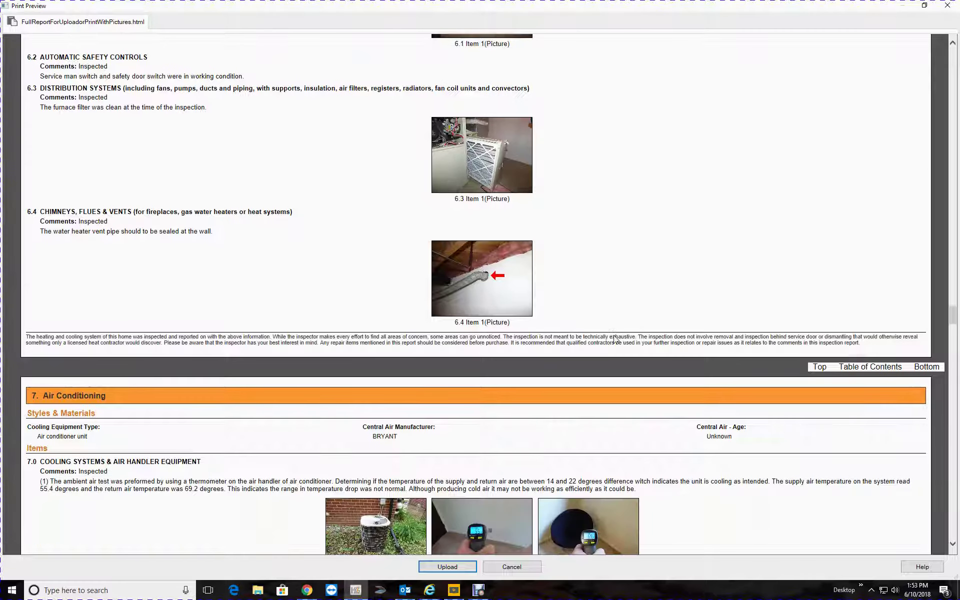
pyautogui.scroll(-10, 616, 340)
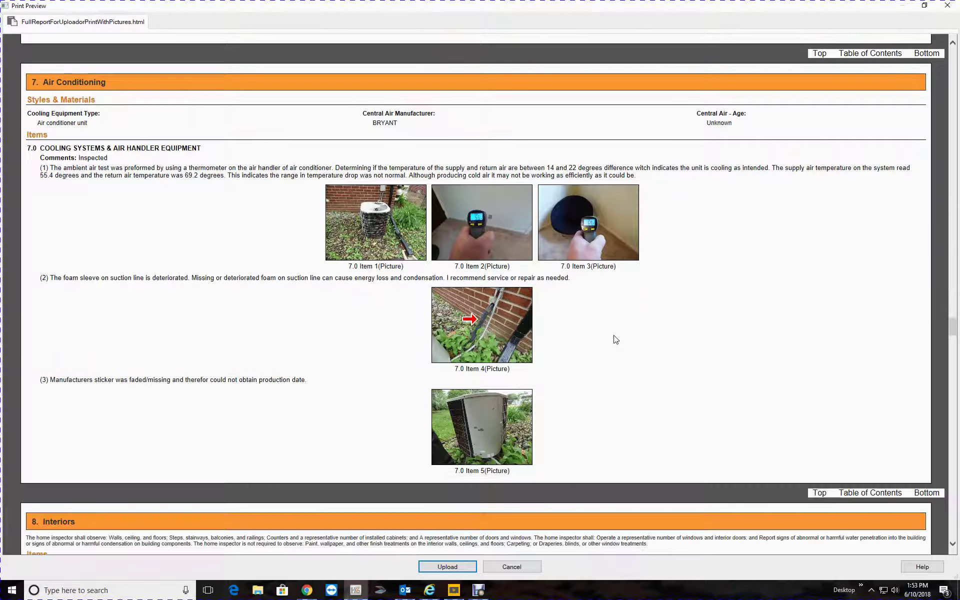
pyautogui.scroll(-12, 615, 339)
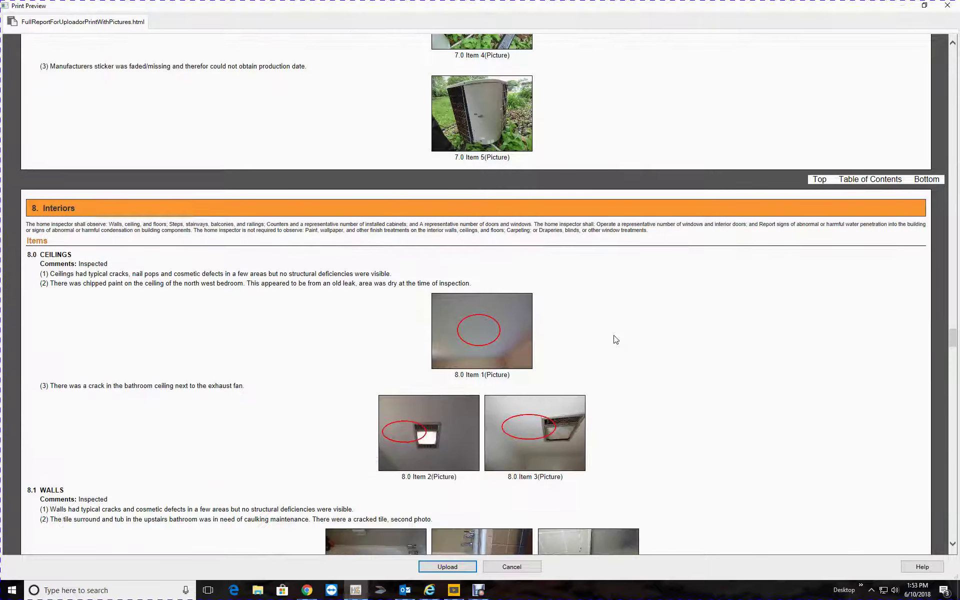
pyautogui.scroll(-3, 615, 340)
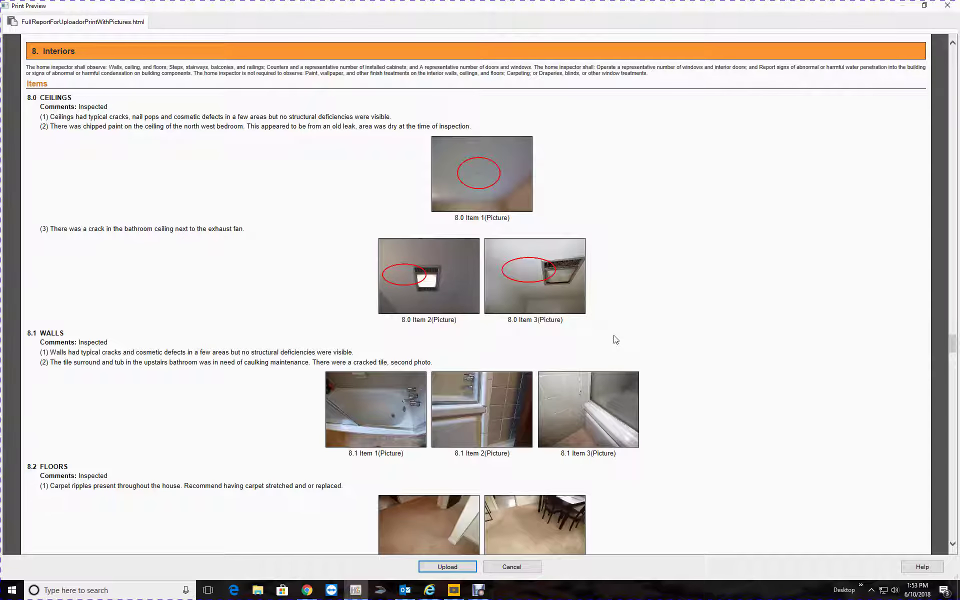
pyautogui.scroll(-15, 615, 340)
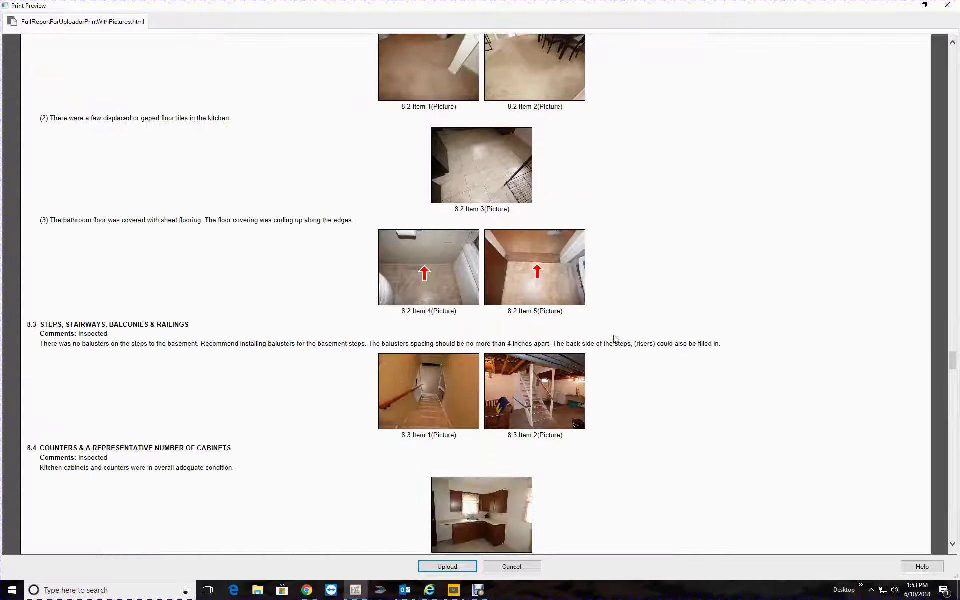
pyautogui.scroll(10, 615, 340)
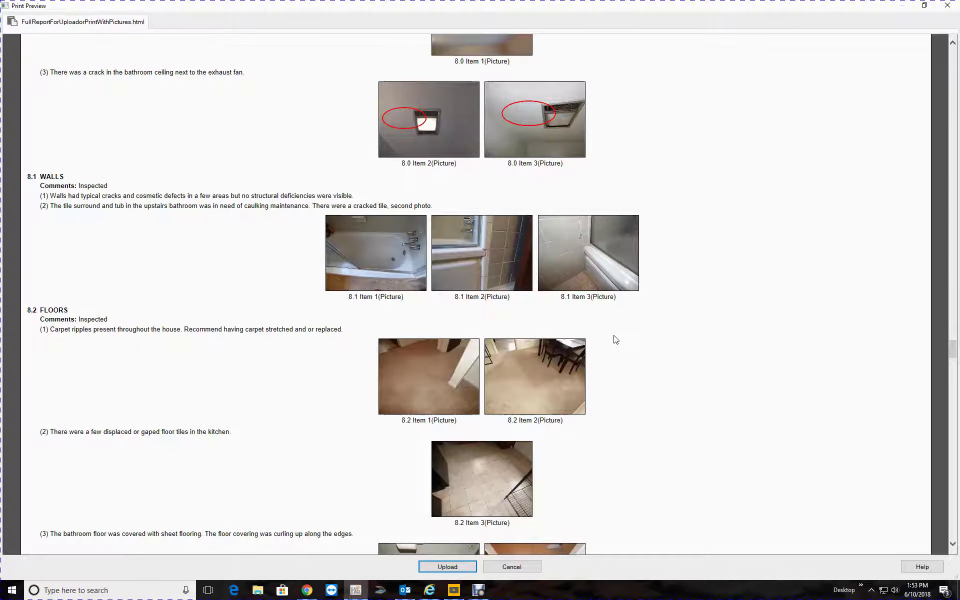
pyautogui.scroll(-20, 616, 340)
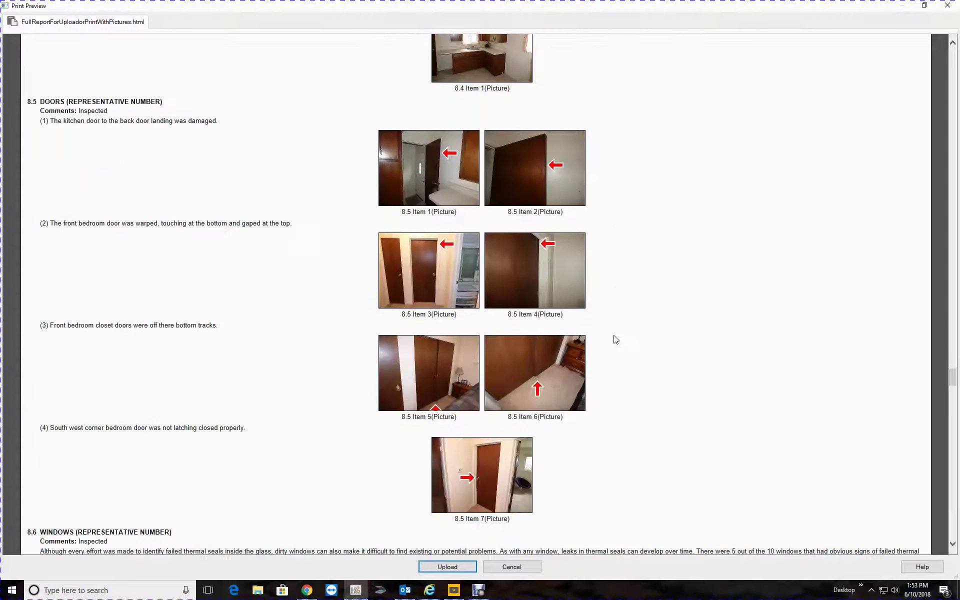
pyautogui.scroll(-3, 616, 340)
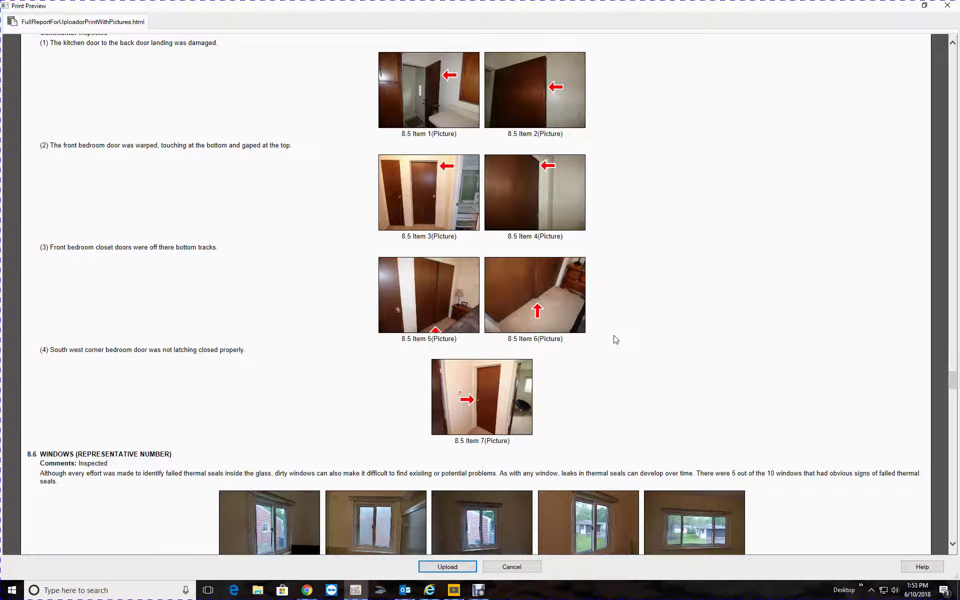
pyautogui.scroll(-20, 616, 340)
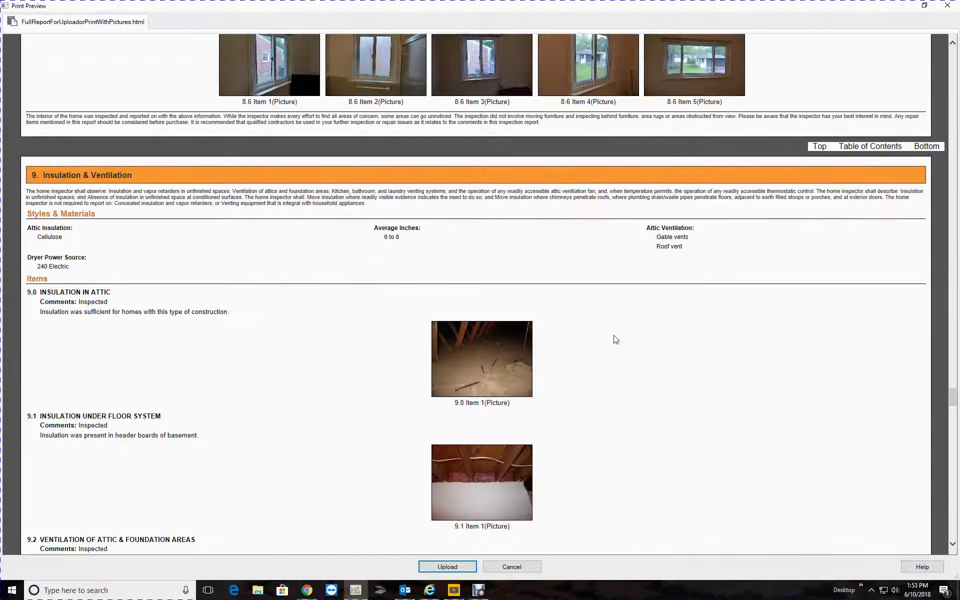
pyautogui.scroll(-20, 615, 338)
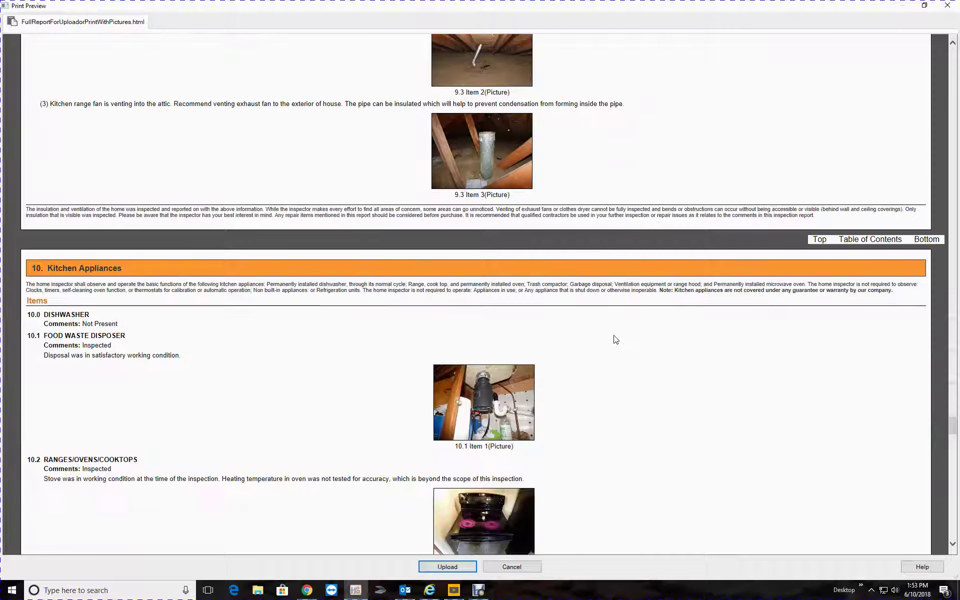
pyautogui.scroll(-20, 616, 340)
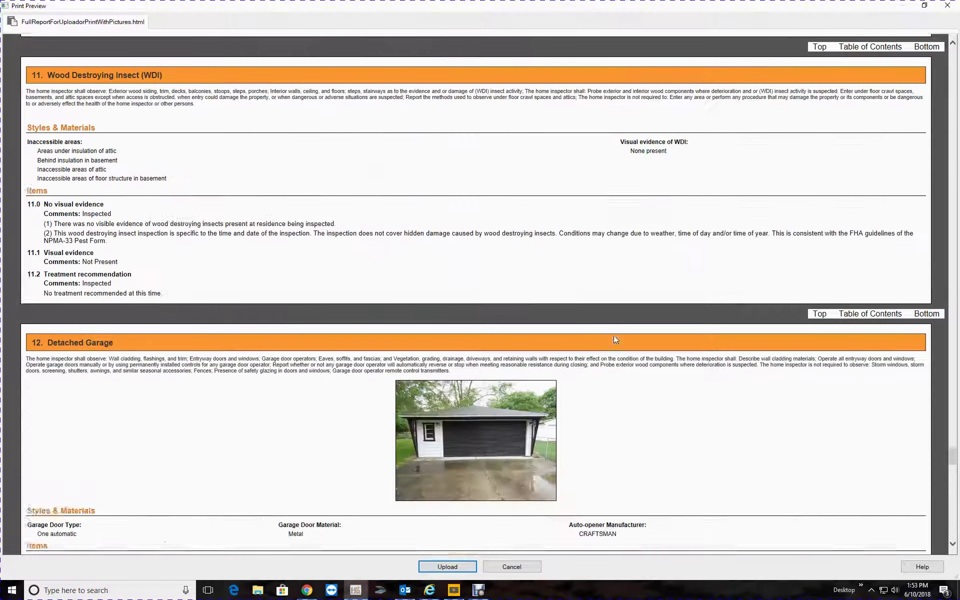
pyautogui.scroll(-17, 616, 340)
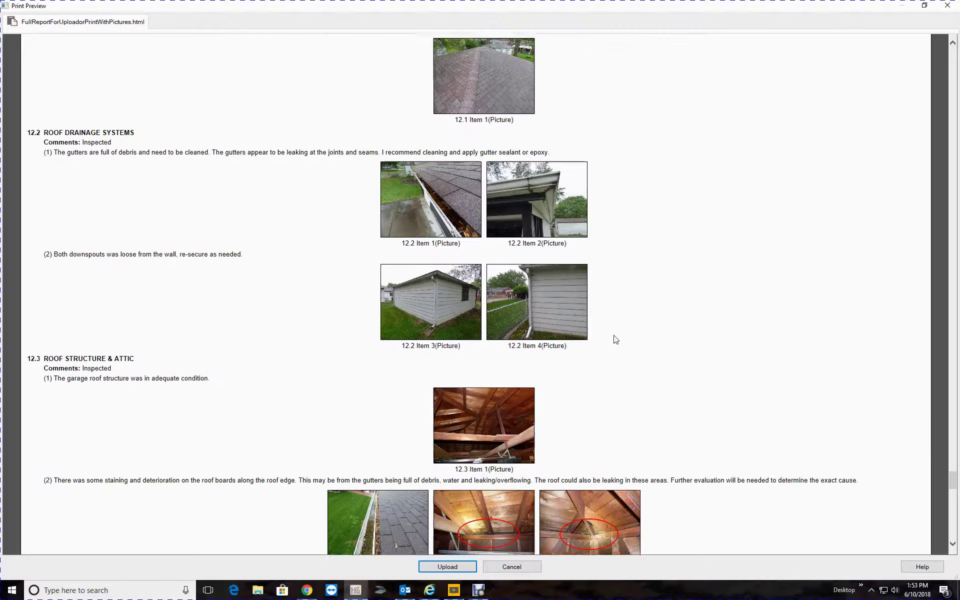
pyautogui.scroll(16, 616, 340)
pyautogui.scroll(20, 616, 339)
pyautogui.scroll(-13, 550, 326)
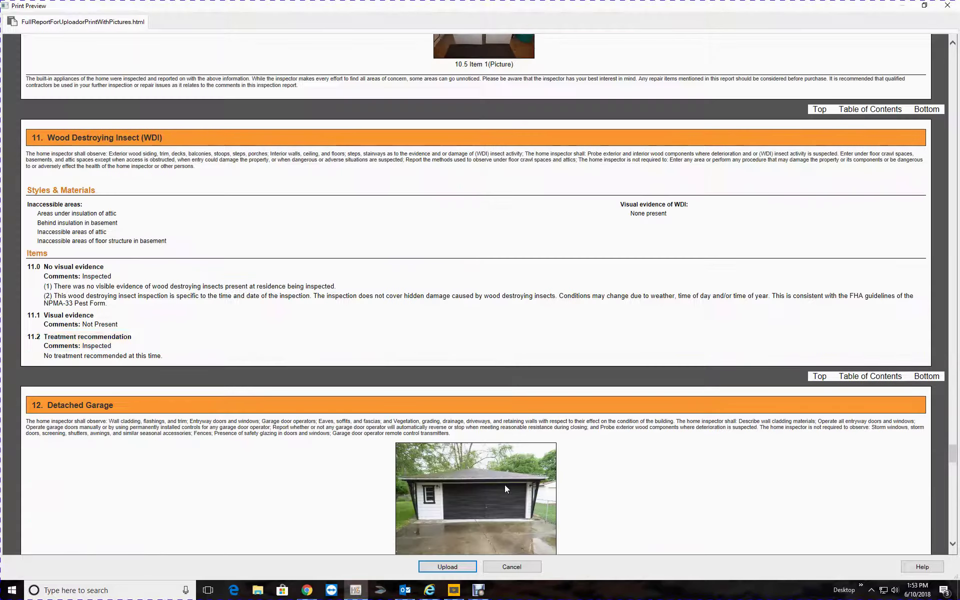
pyautogui.scroll(-20, 504, 484)
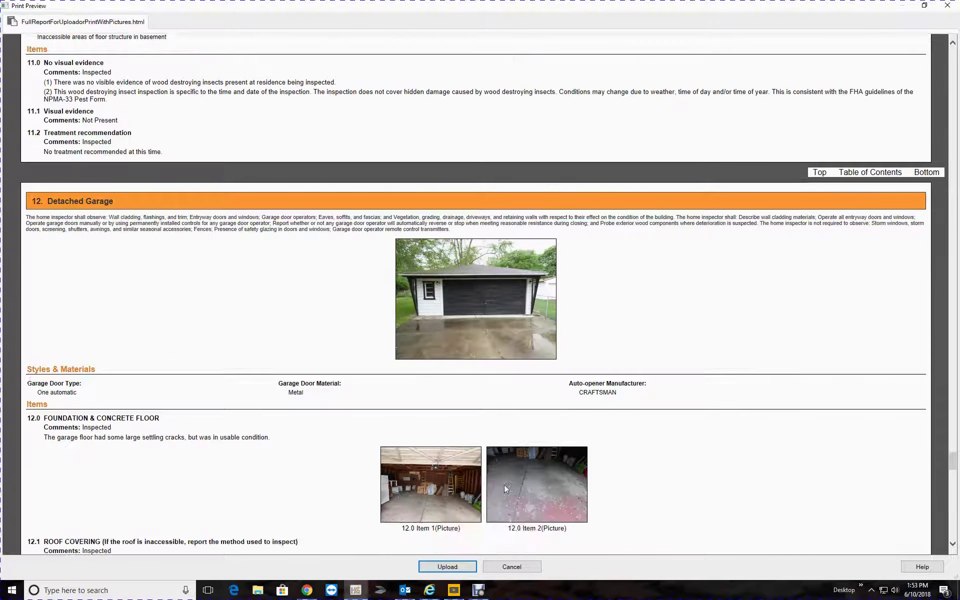
pyautogui.scroll(-20, 504, 485)
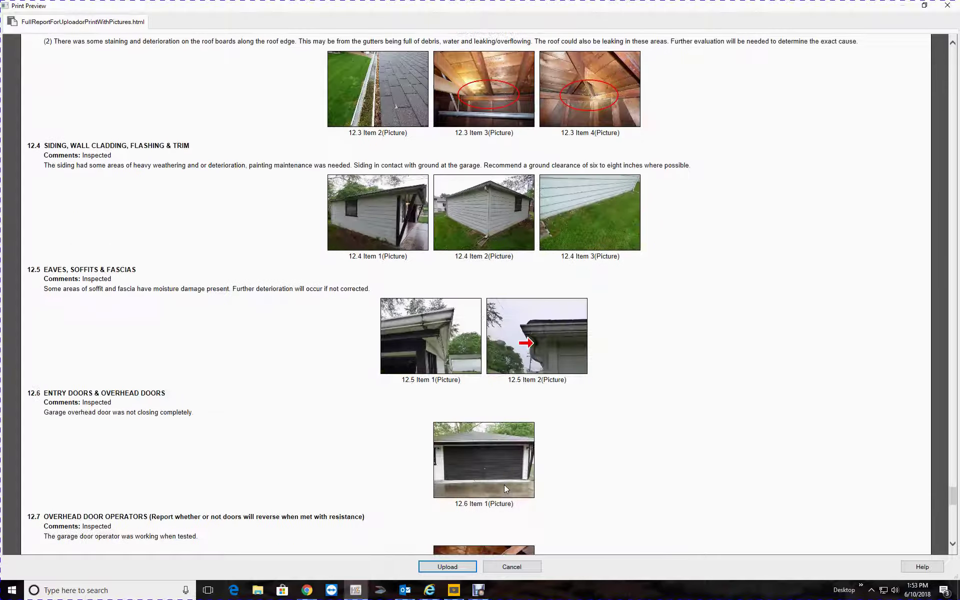
pyautogui.scroll(-20, 505, 486)
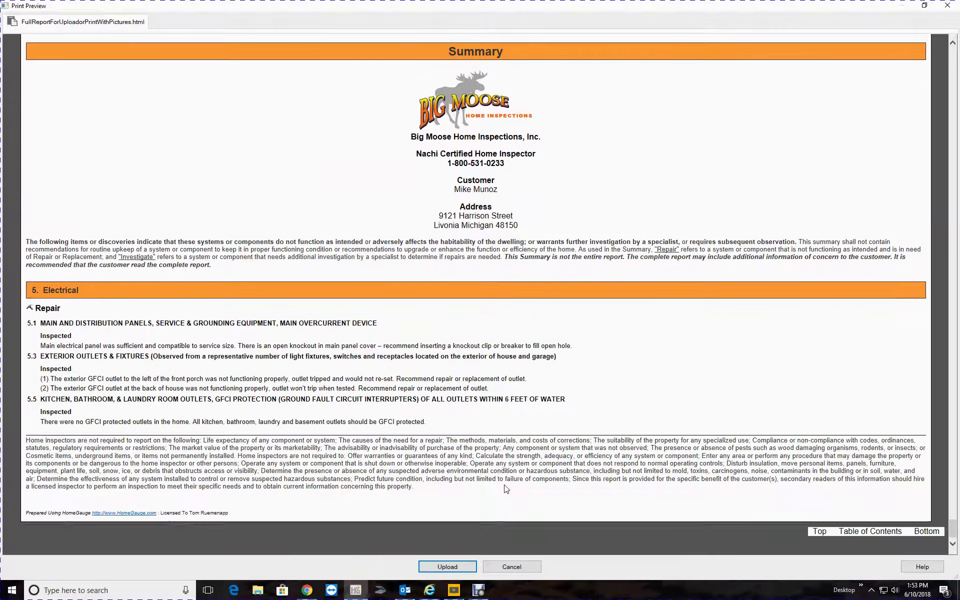
# Upload the previewed report to HomeGauge and choose Yes to send customer notification emails
pyautogui.click(441, 569)
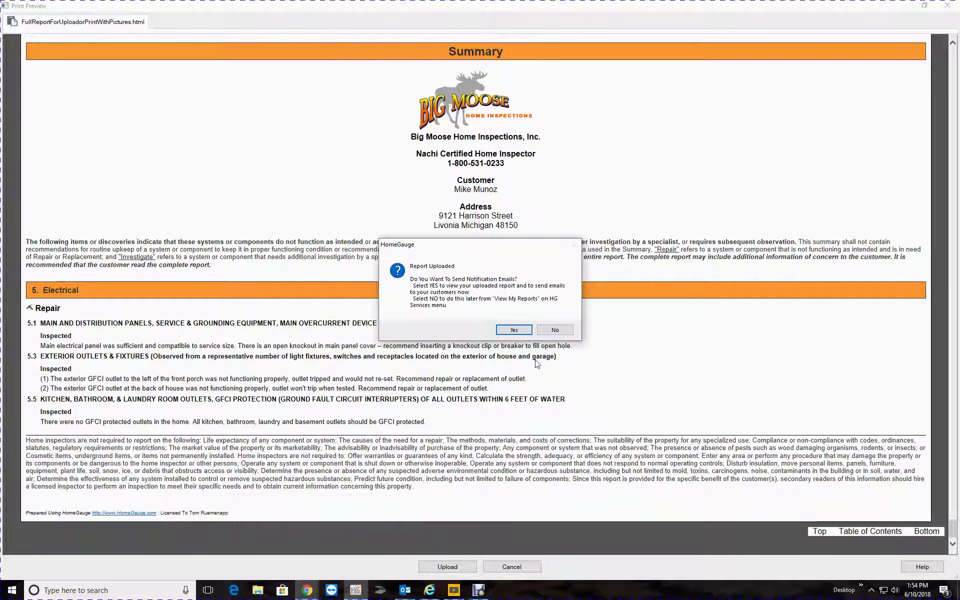
pyautogui.click(514, 331)
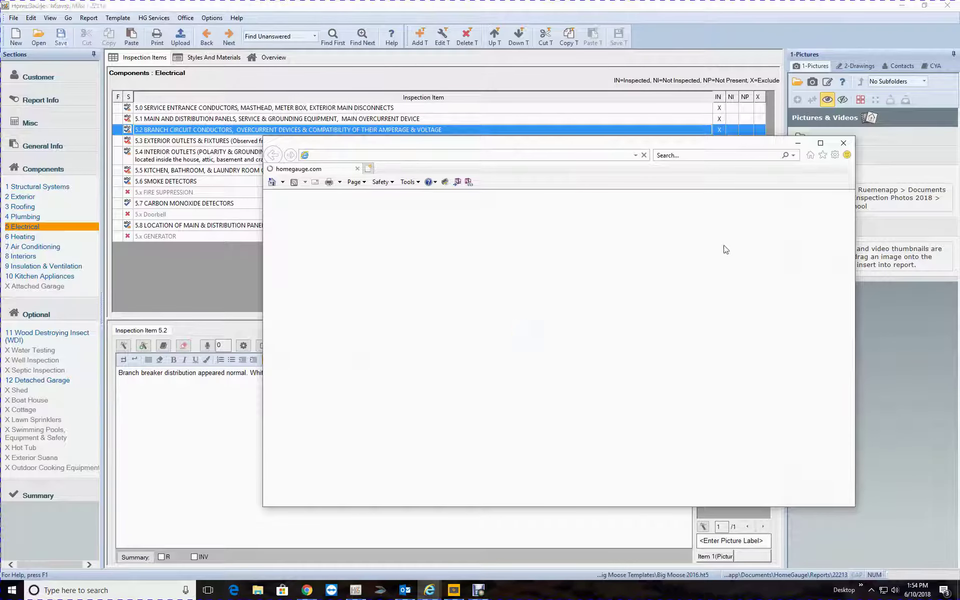
# Maximize the dashboard and choose Make Public for the newest inspection report's viewing
pyautogui.click(820, 145)
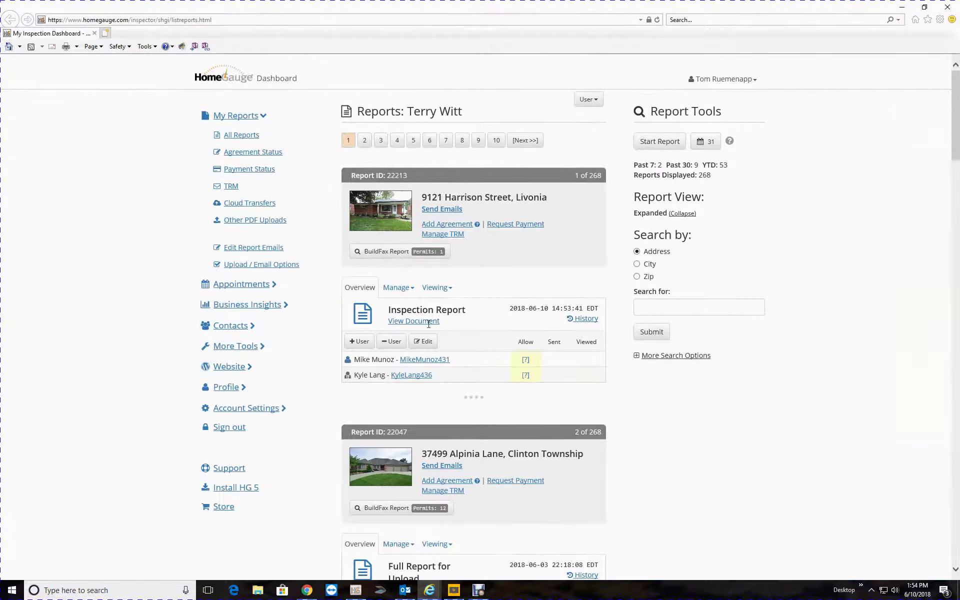
pyautogui.scroll(-5, 455, 299)
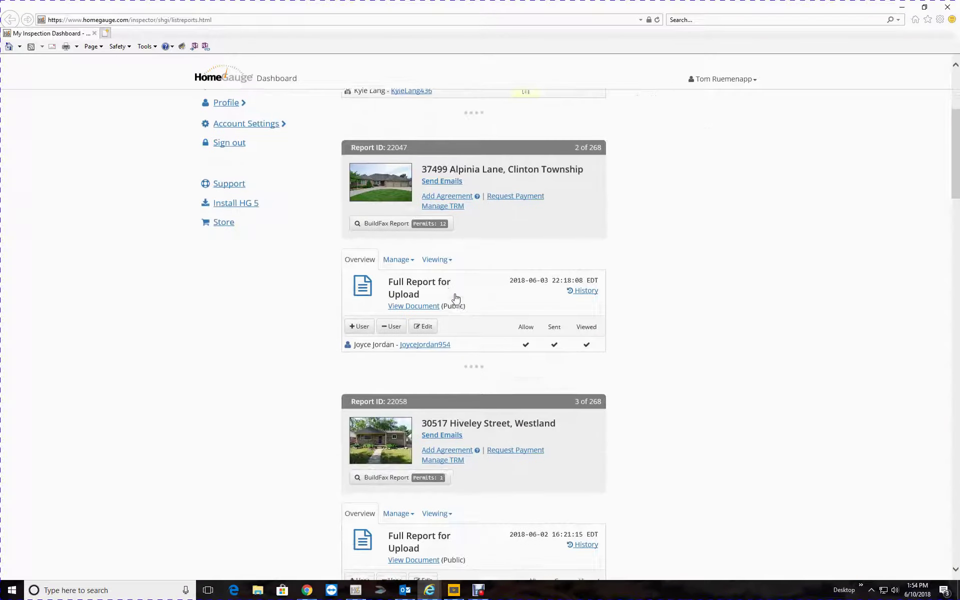
pyautogui.scroll(-6, 455, 298)
pyautogui.scroll(10, 456, 298)
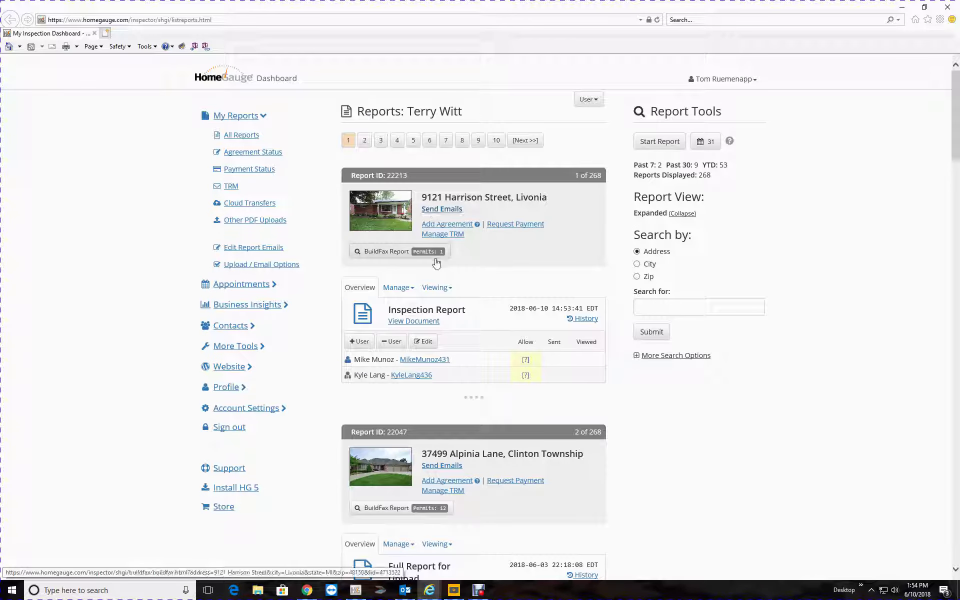
pyautogui.click(441, 290)
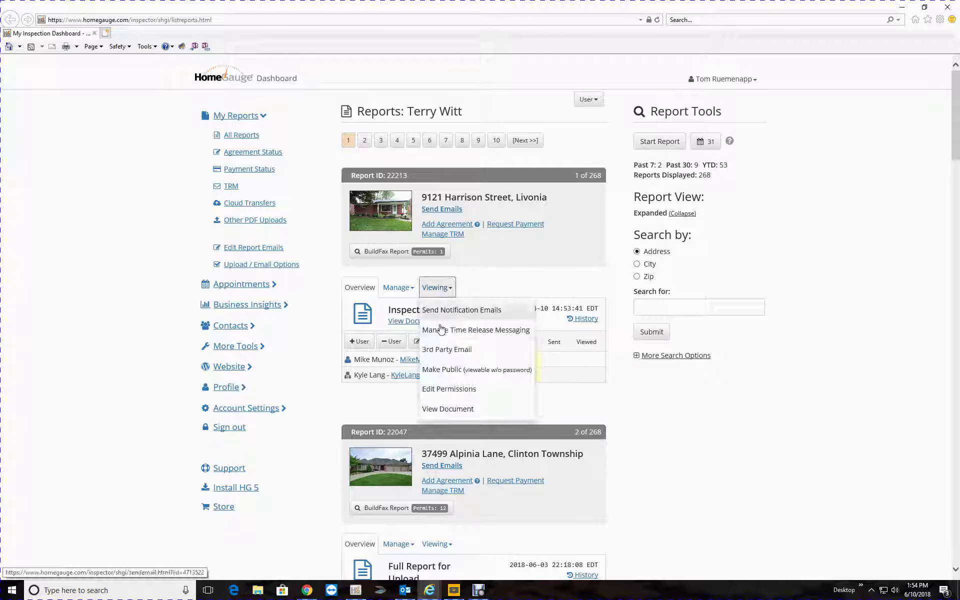
pyautogui.click(446, 370)
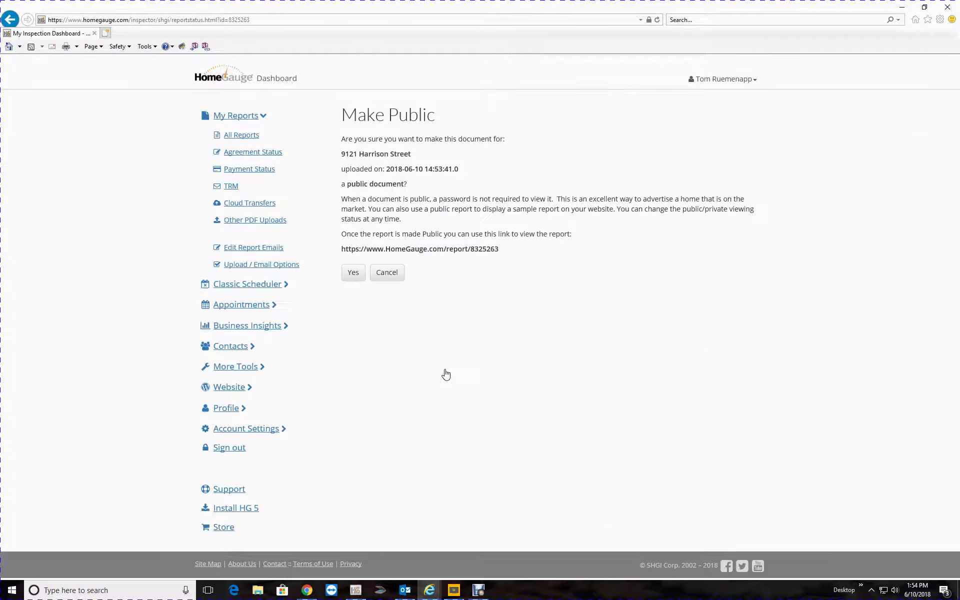
pyautogui.tripleClick(388, 249)
pyautogui.rightClick(387, 250)
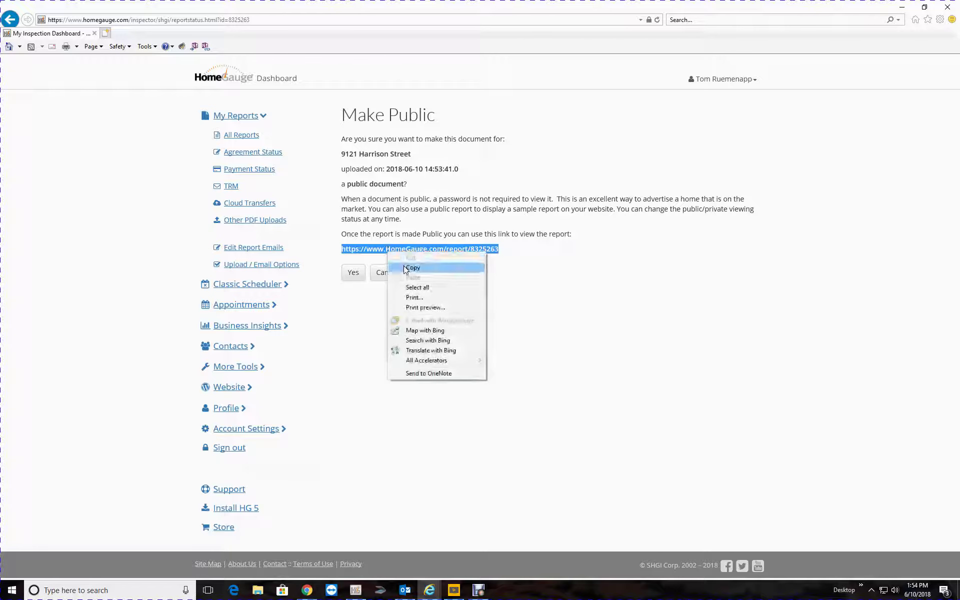
pyautogui.click(403, 265)
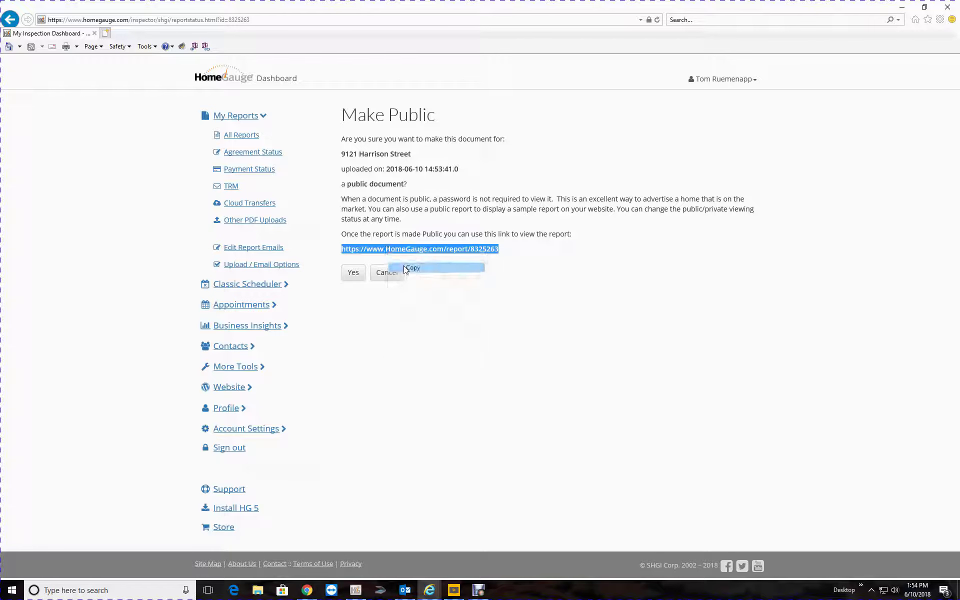
pyautogui.click(352, 278)
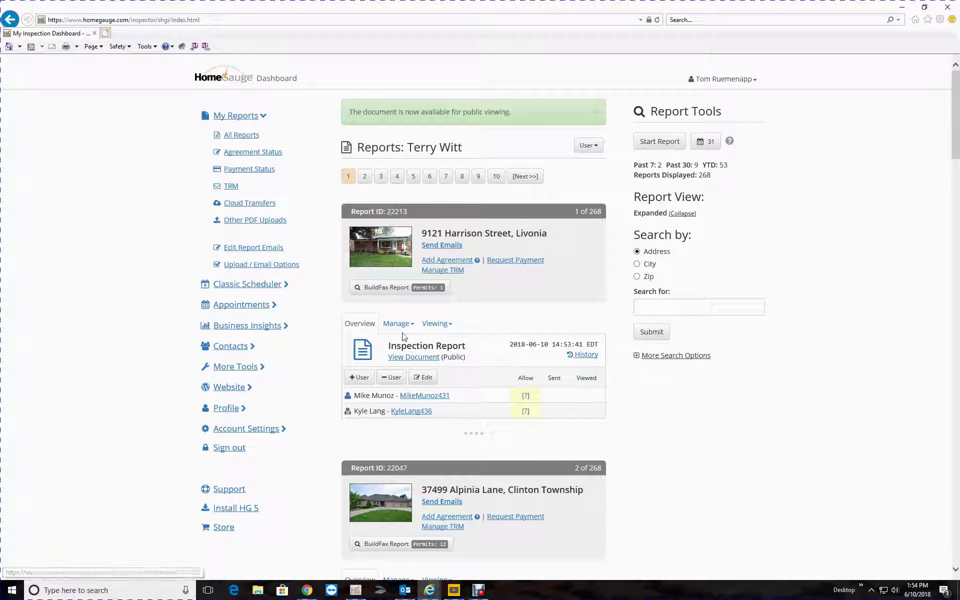
# In the ISN window, open Upload Report for order 17290 from its Actions menu
pyautogui.moveTo(310, 594)
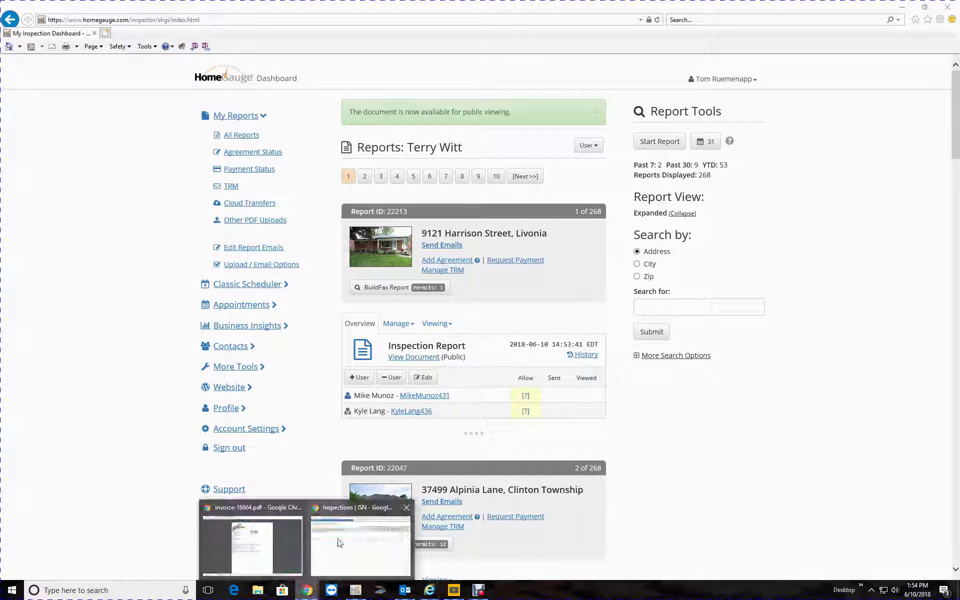
pyautogui.click(361, 543)
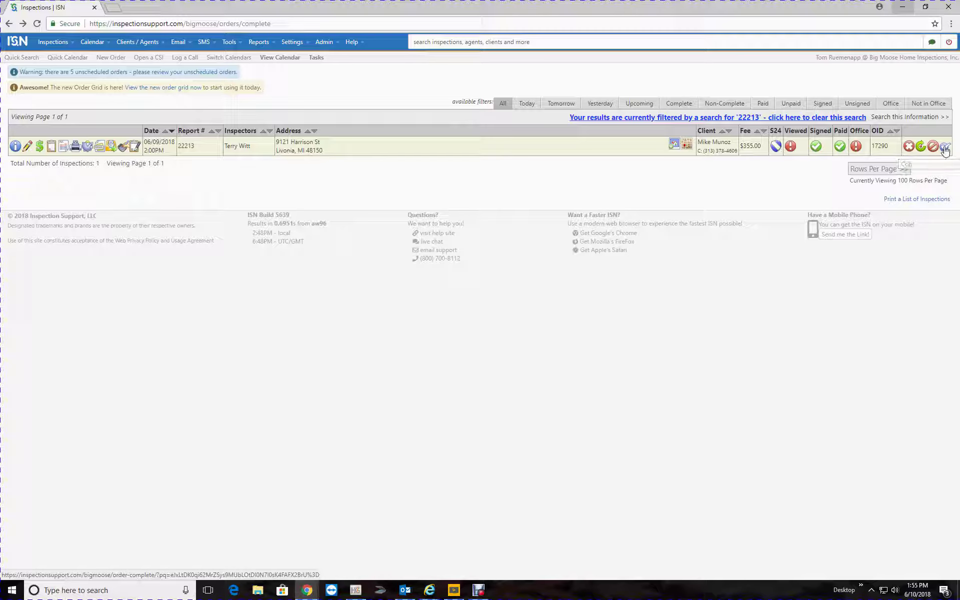
pyautogui.click(16, 148)
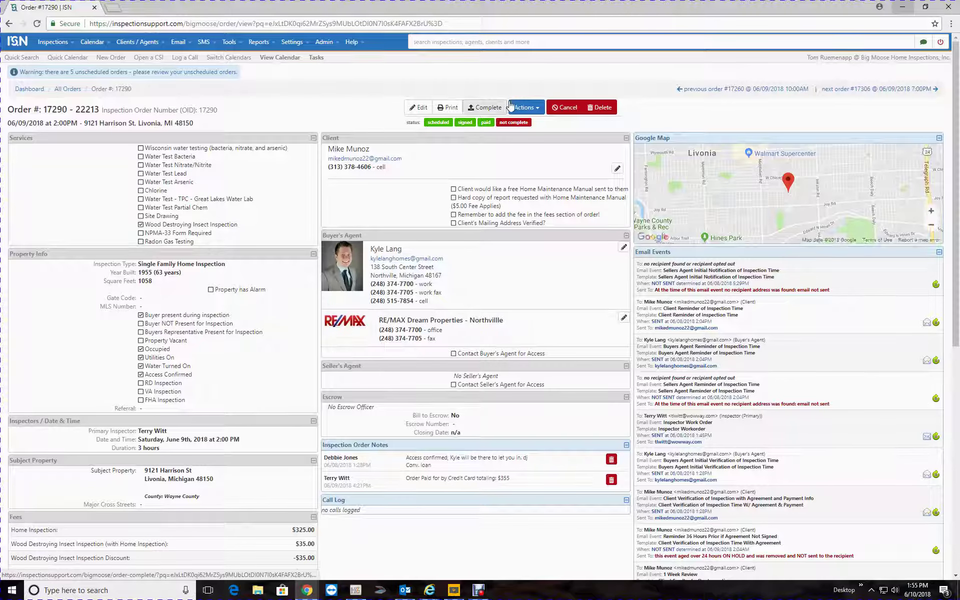
pyautogui.click(515, 107)
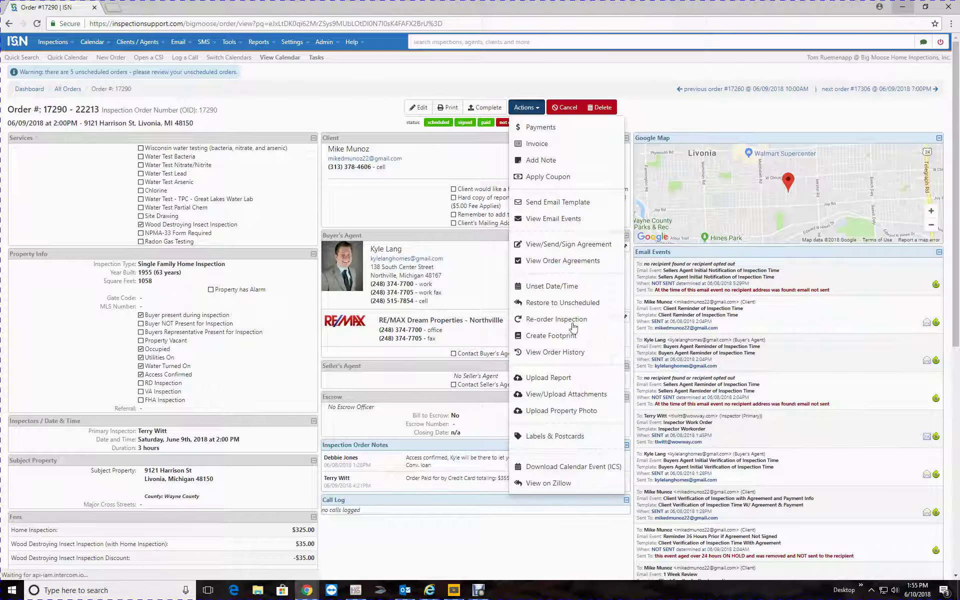
pyautogui.click(576, 380)
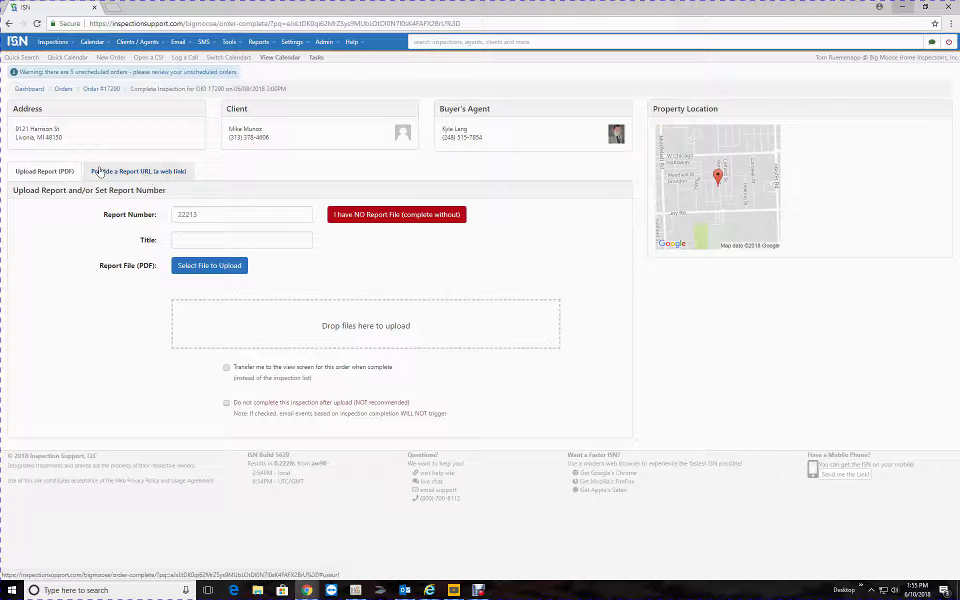
# Set a report URL titled Home Inspection Report using the pasted HomeGauge public link
pyautogui.click(148, 172)
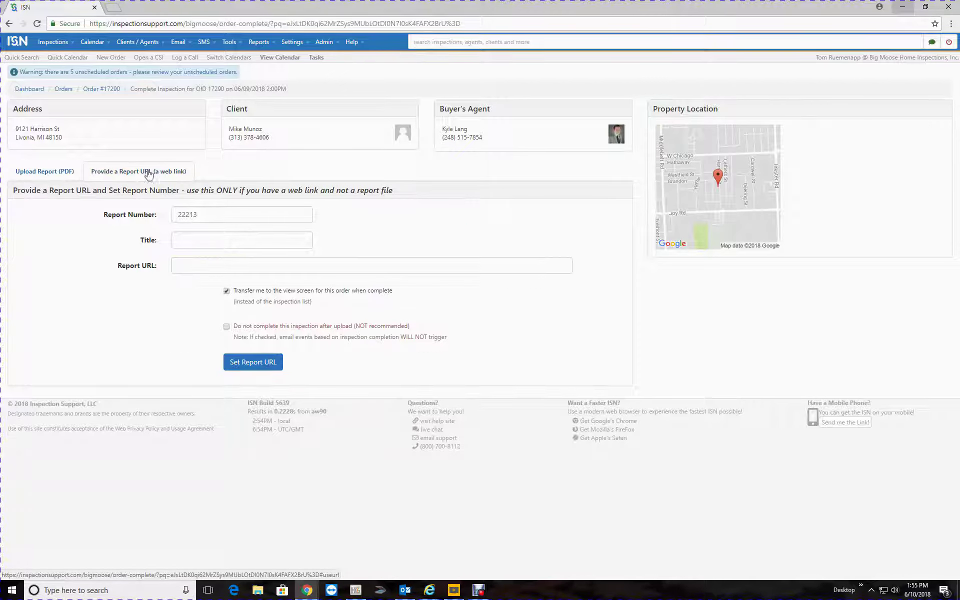
pyautogui.click(209, 244)
pyautogui.click(214, 255)
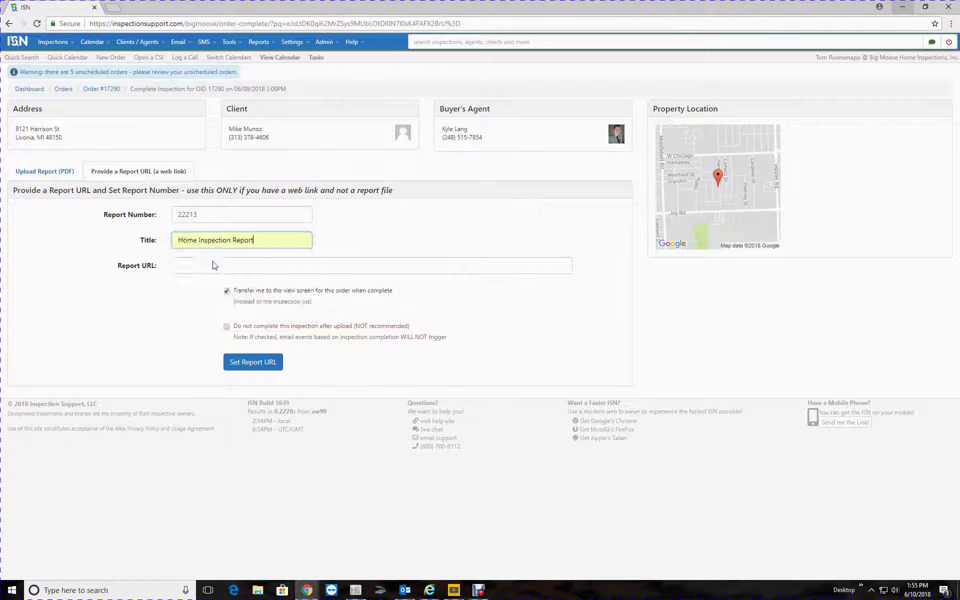
pyautogui.click(214, 268)
pyautogui.rightClick(214, 271)
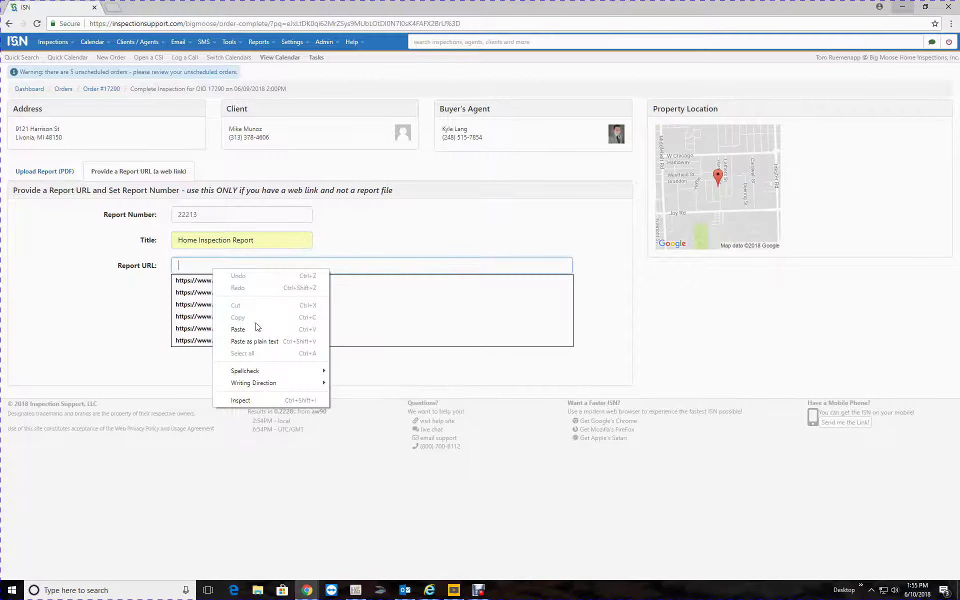
pyautogui.click(238, 329)
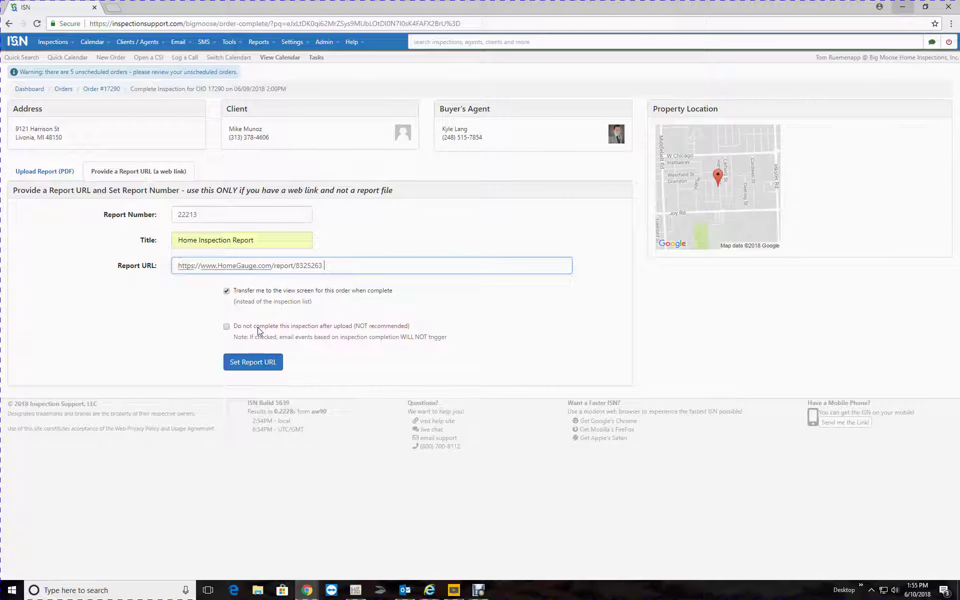
pyautogui.click(258, 361)
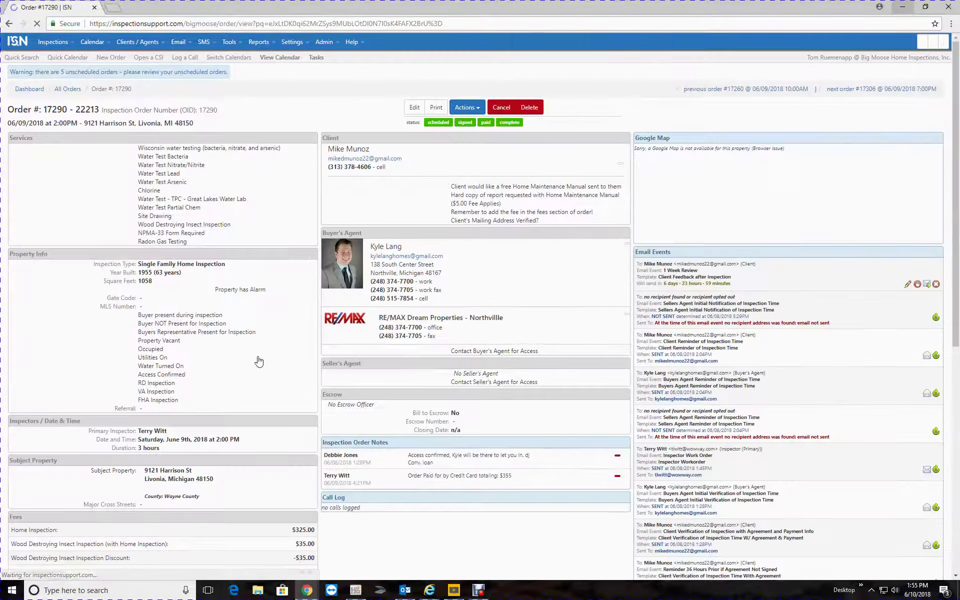
pyautogui.scroll(-8, 339, 253)
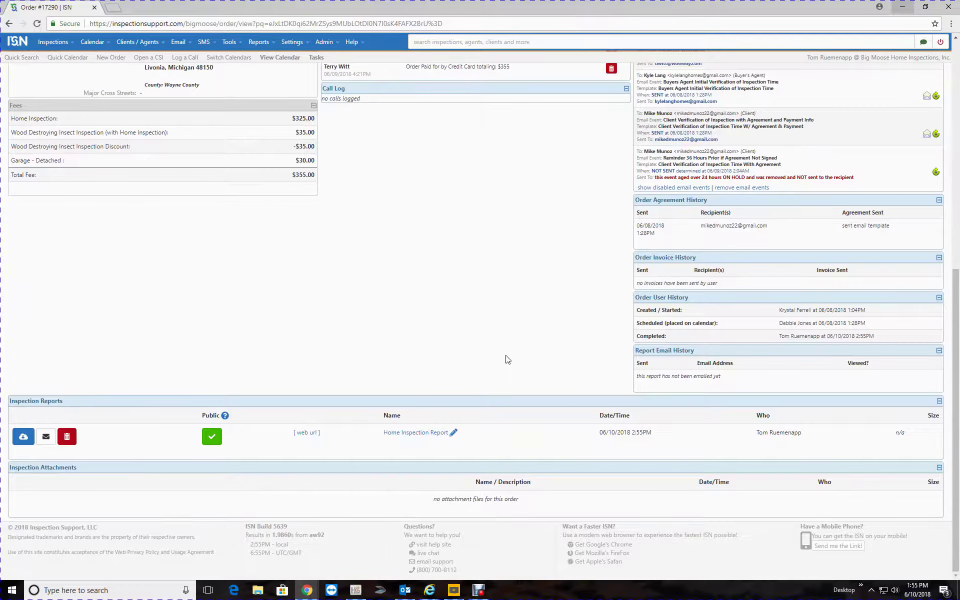
pyautogui.scroll(10, 507, 359)
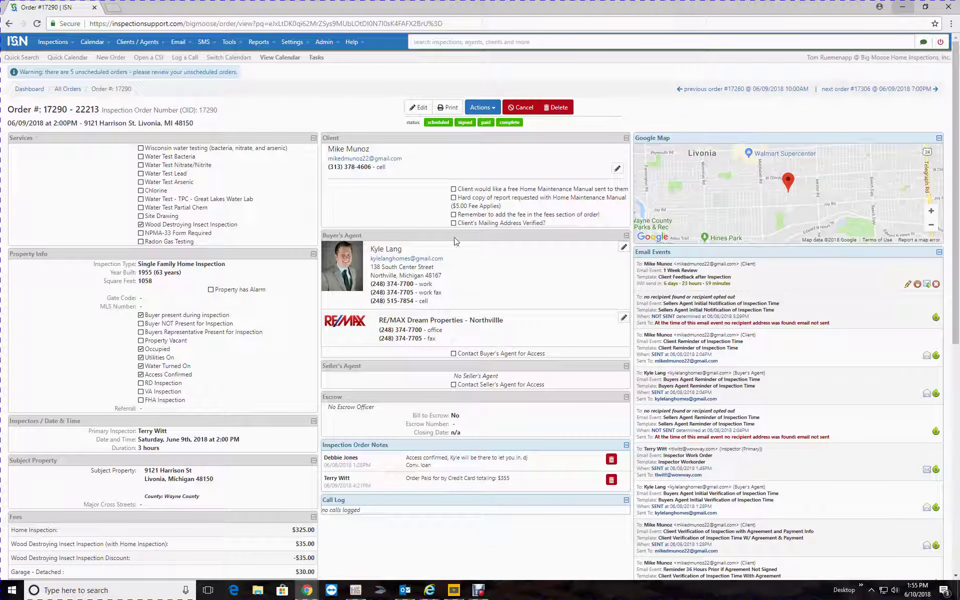
pyautogui.scroll(-8, 454, 239)
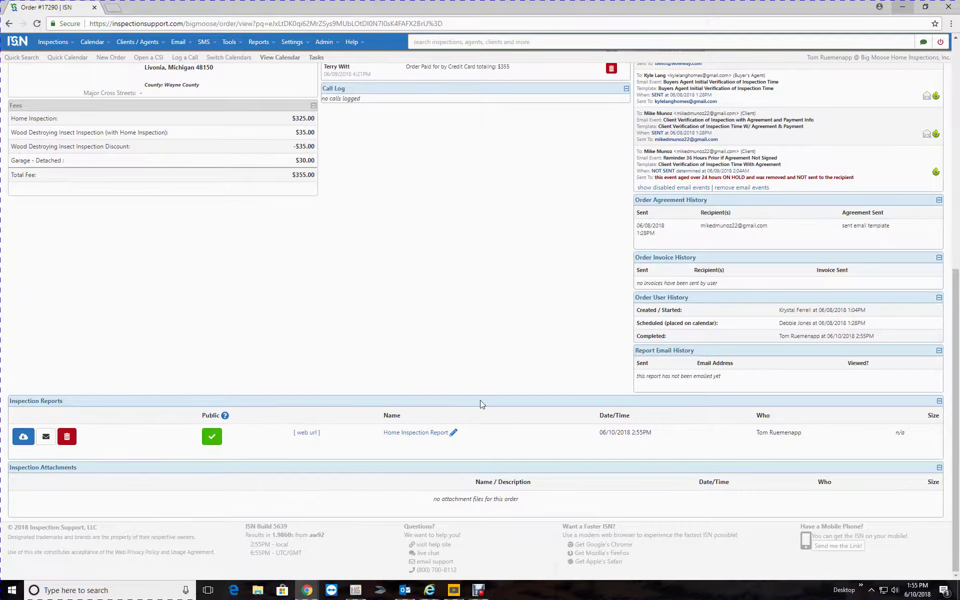
pyautogui.scroll(8, 482, 403)
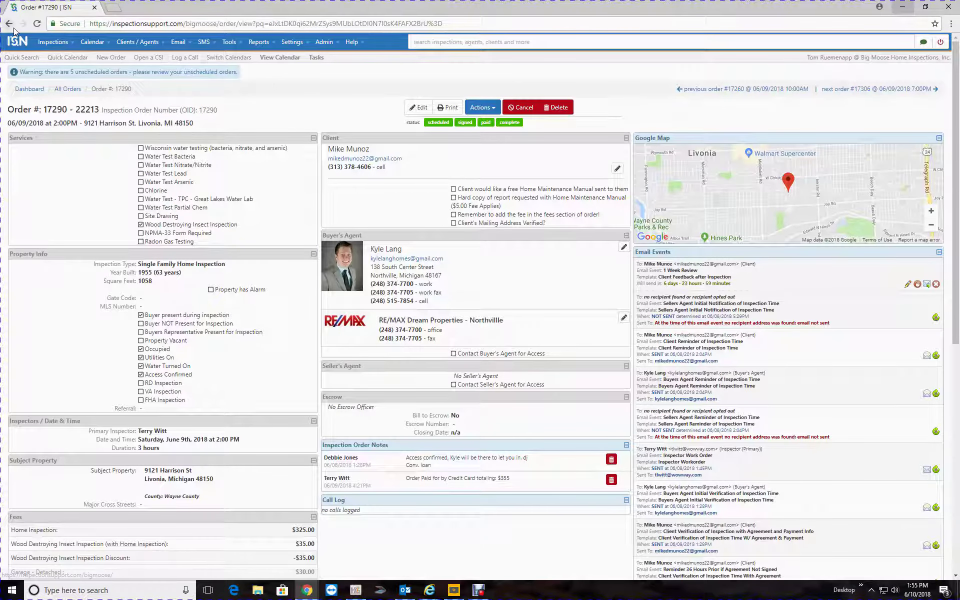
# Download the order's paid $355.00 invoice as a PDF, then close the invoice window
pyautogui.click(480, 115)
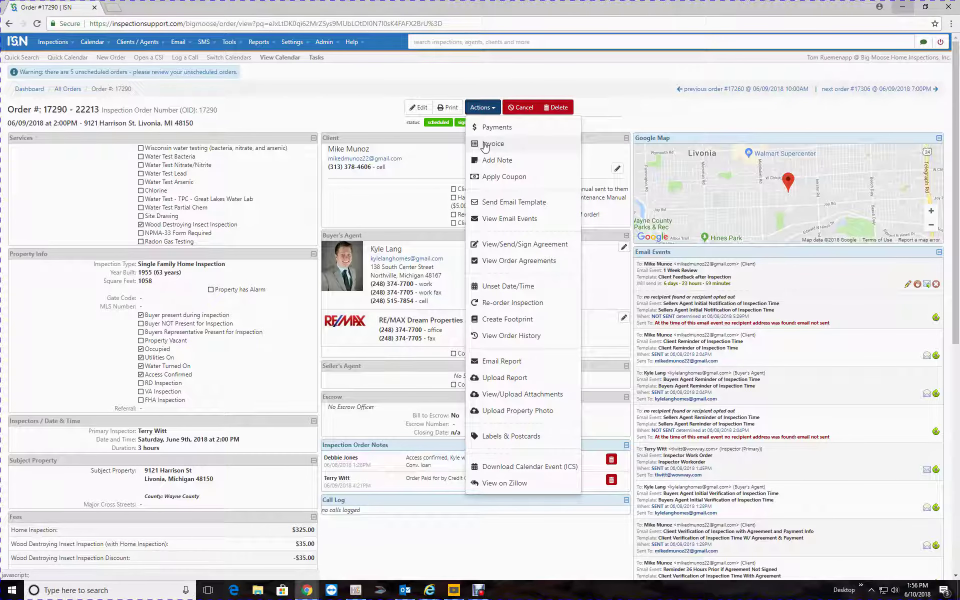
pyautogui.click(485, 144)
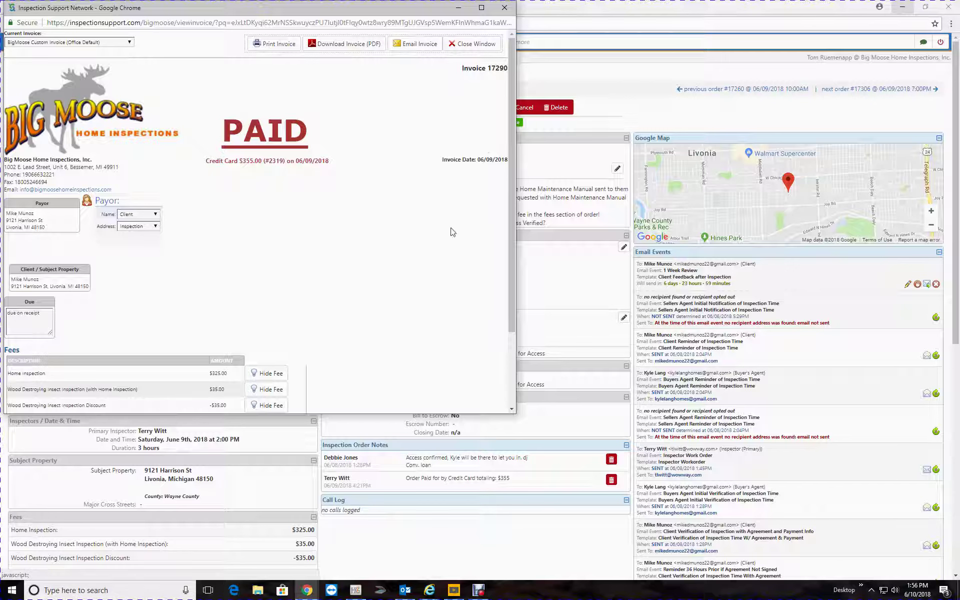
pyautogui.click(345, 44)
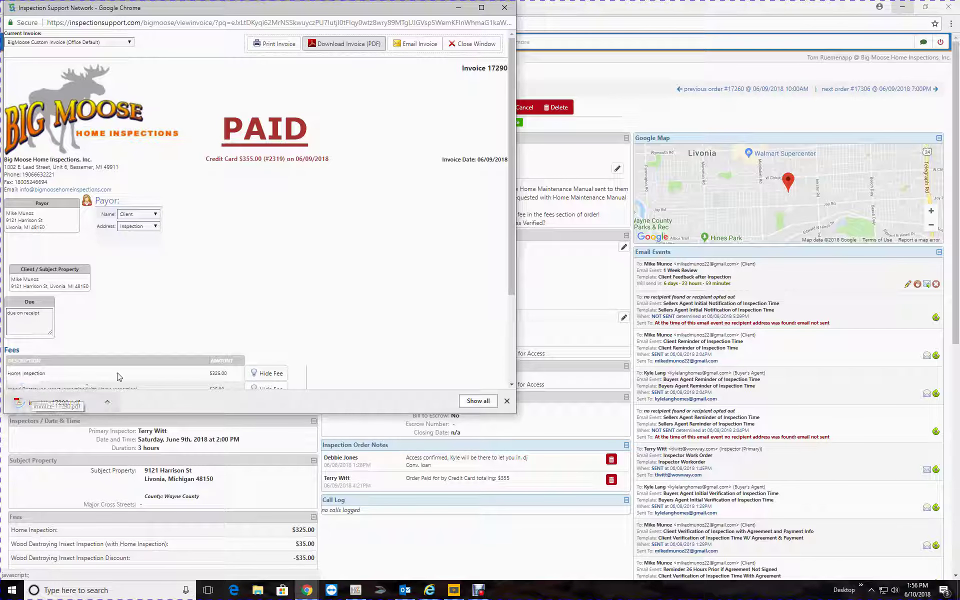
pyautogui.click(475, 43)
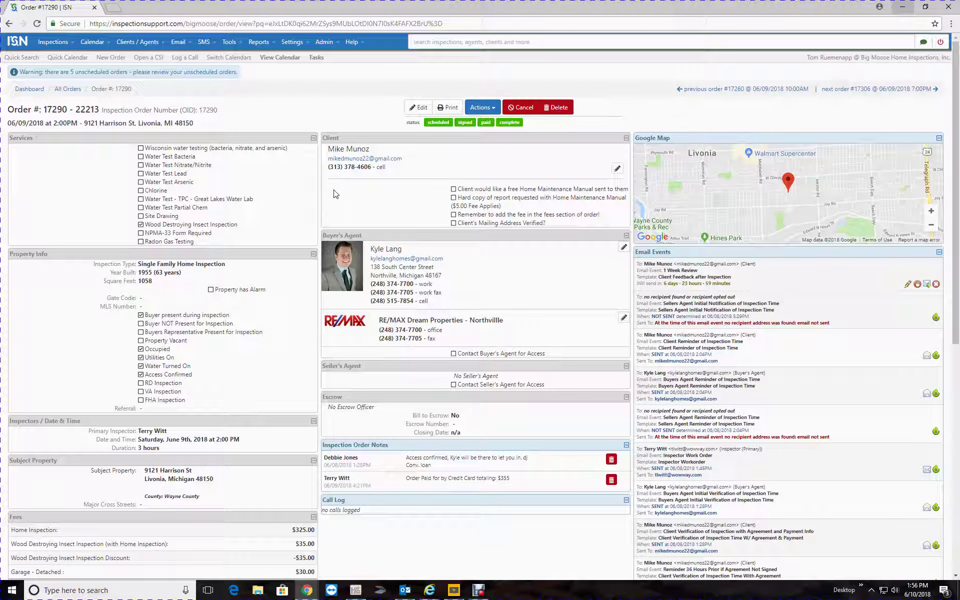
# Attach invoice-17290.pdf to order 17290 through the Attachments page
pyautogui.click(482, 107)
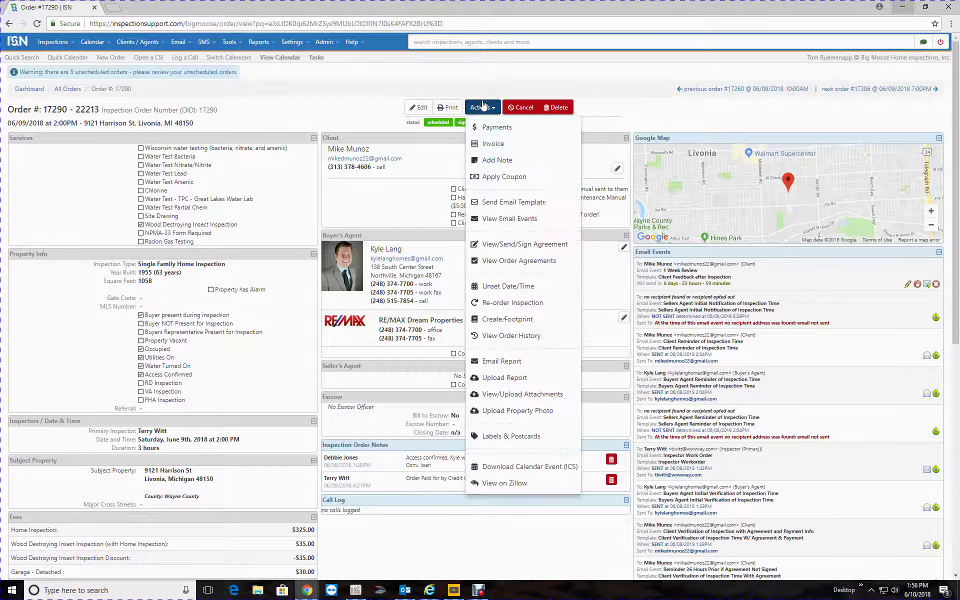
pyautogui.click(517, 400)
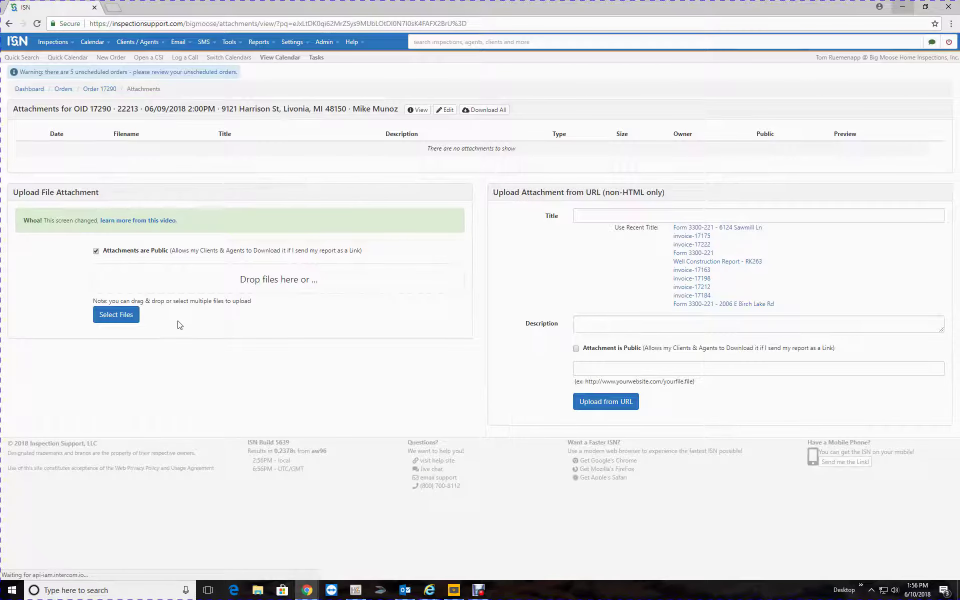
pyautogui.click(123, 318)
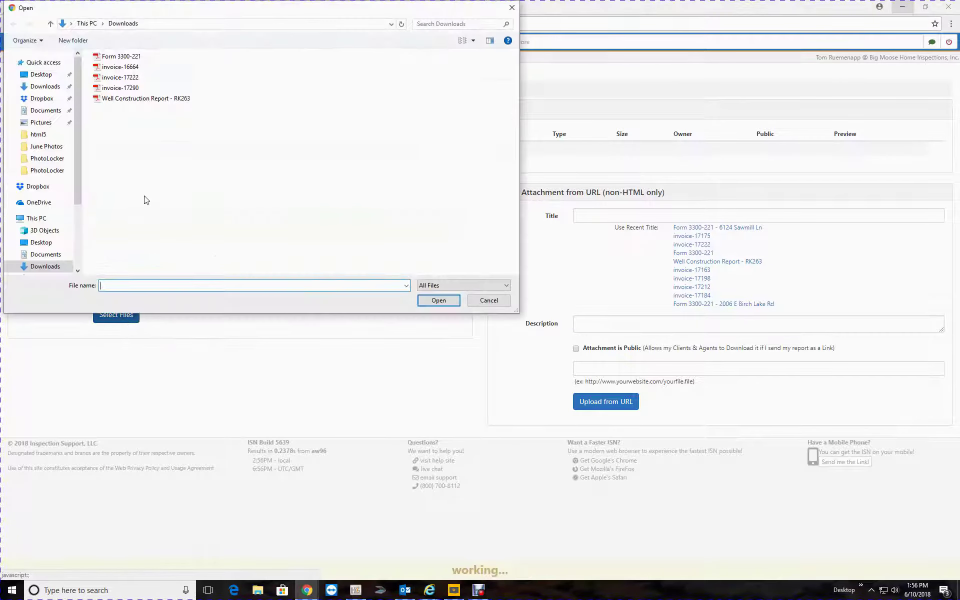
pyautogui.click(123, 88)
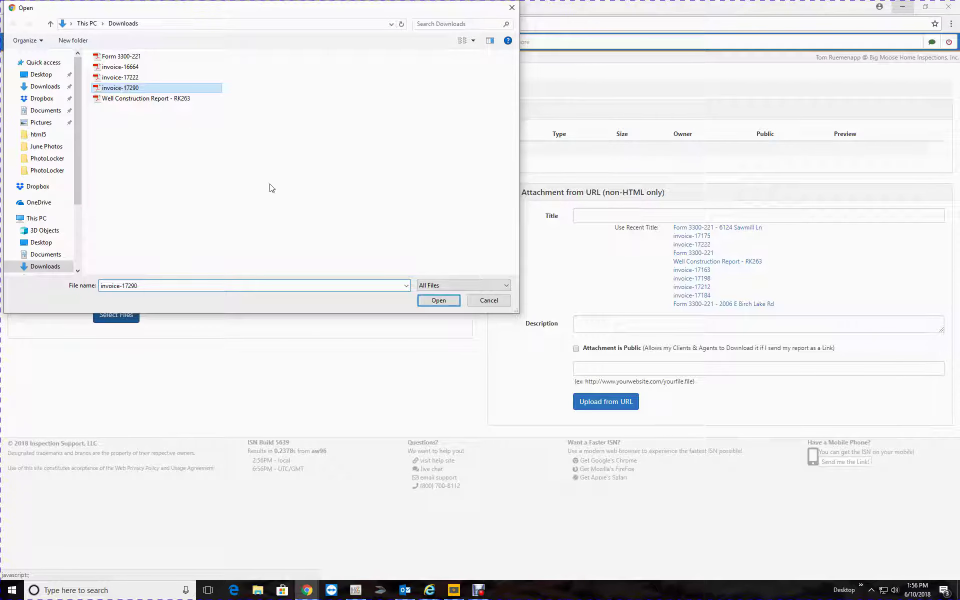
pyautogui.click(439, 302)
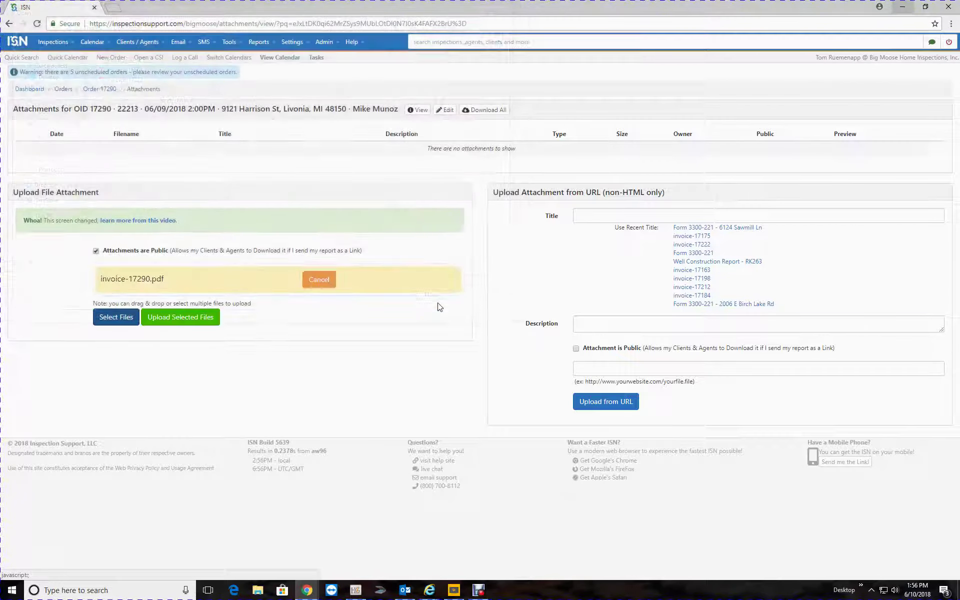
pyautogui.click(183, 322)
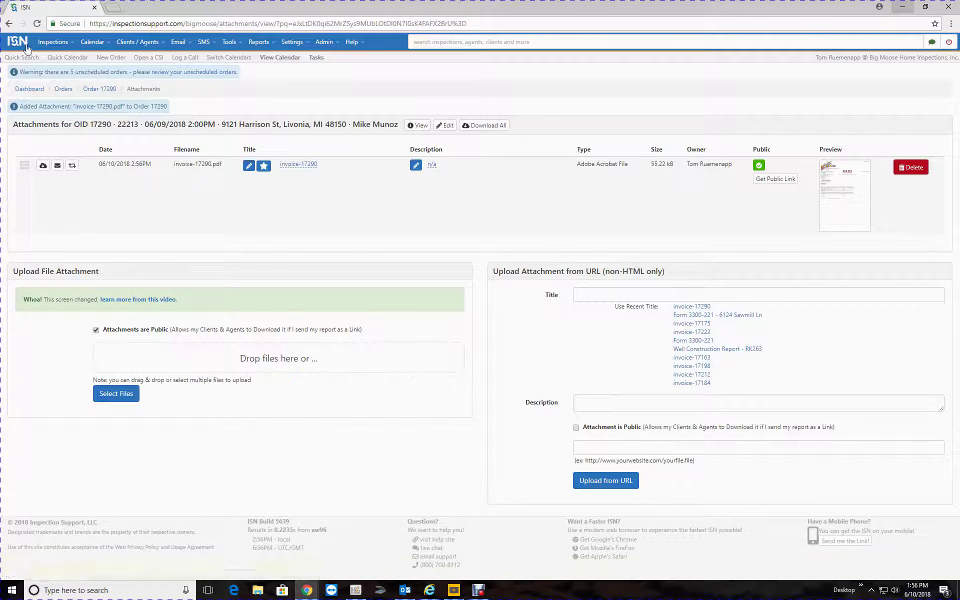
# Go to the inspections list and open the HomeGauge web report for inspection 22213
pyautogui.click(43, 45)
pyautogui.click(67, 62)
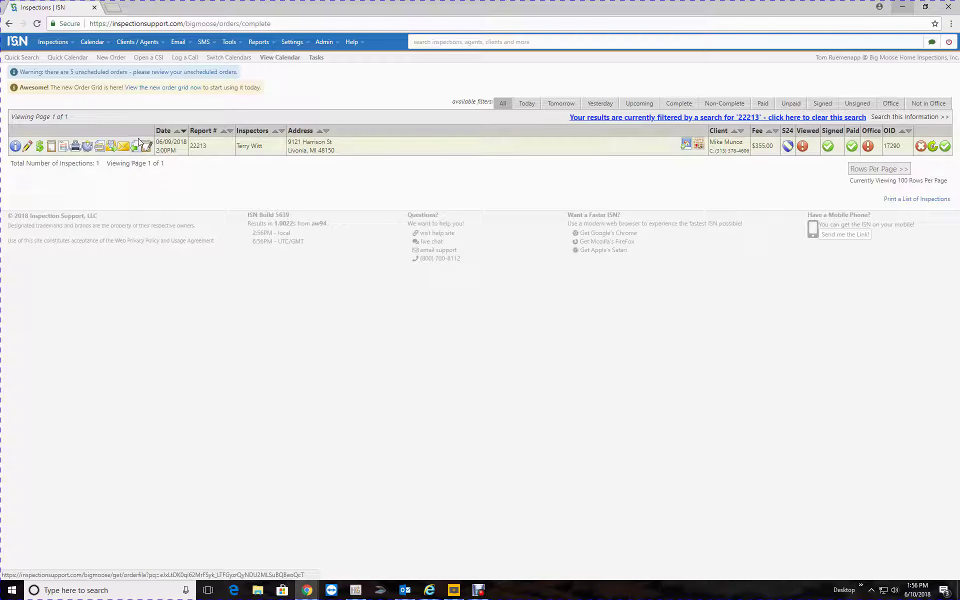
pyautogui.click(134, 149)
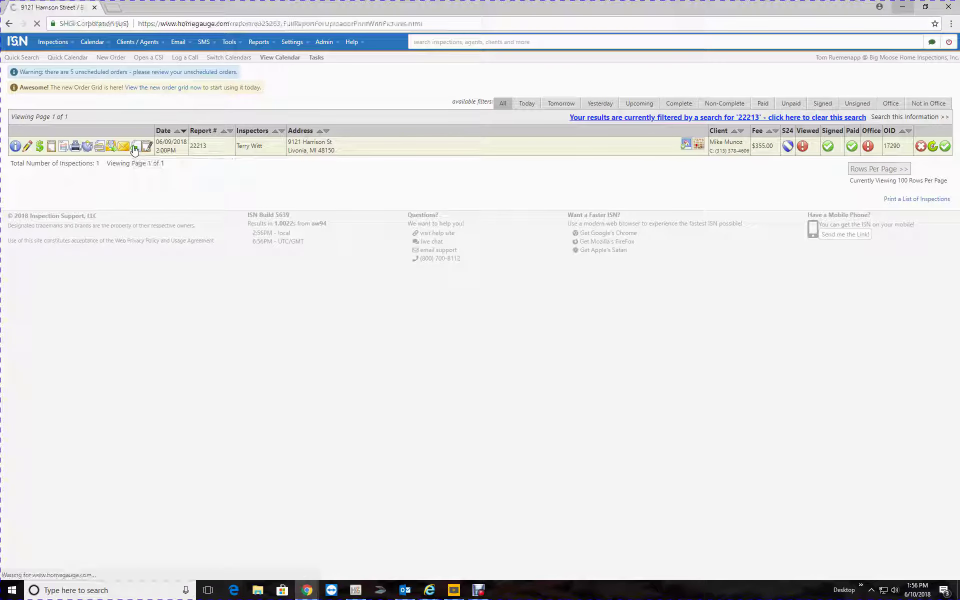
# Go back from the HomeGauge web report to the ISN inspections list
pyautogui.click(10, 24)
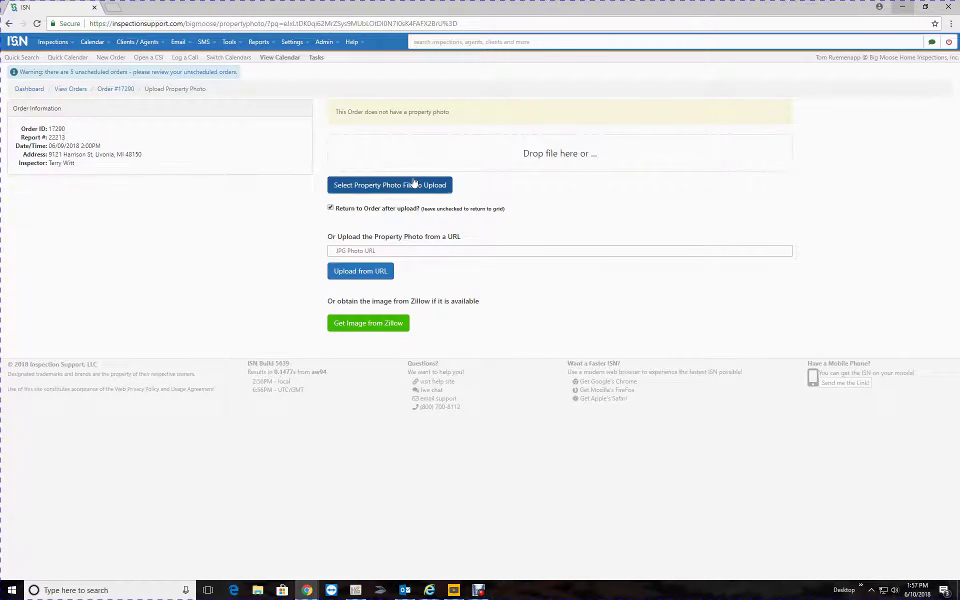
# Choose cover1 from Documents > HomeGauge > Reports > 22213 as order 17290's property photo
pyautogui.click(384, 190)
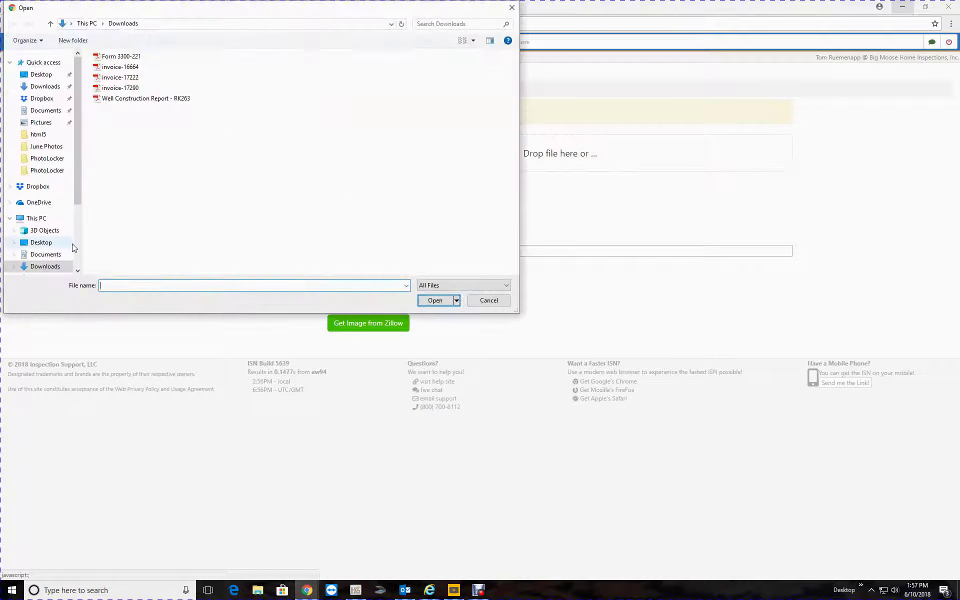
pyautogui.click(54, 222)
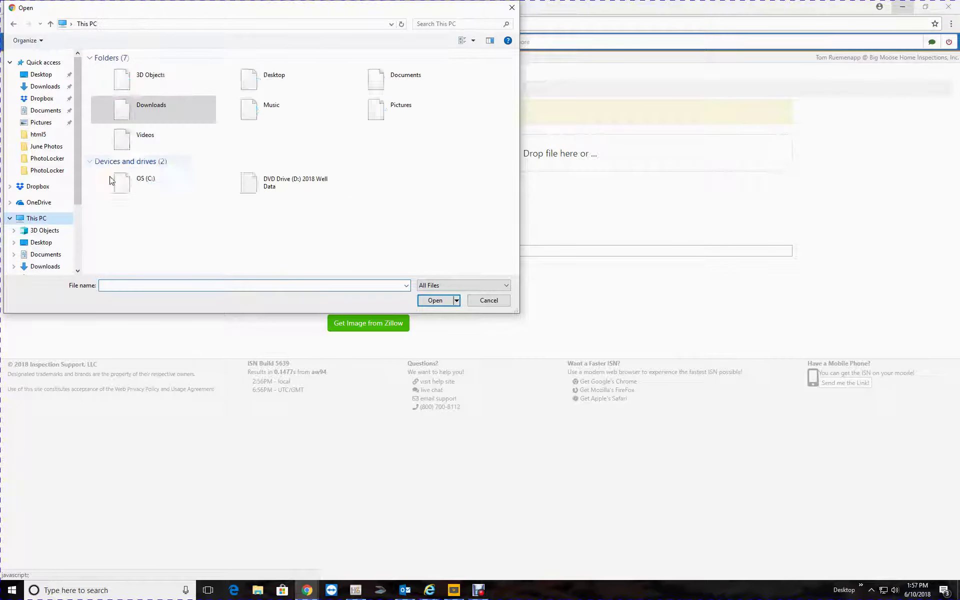
pyautogui.doubleClick(410, 77)
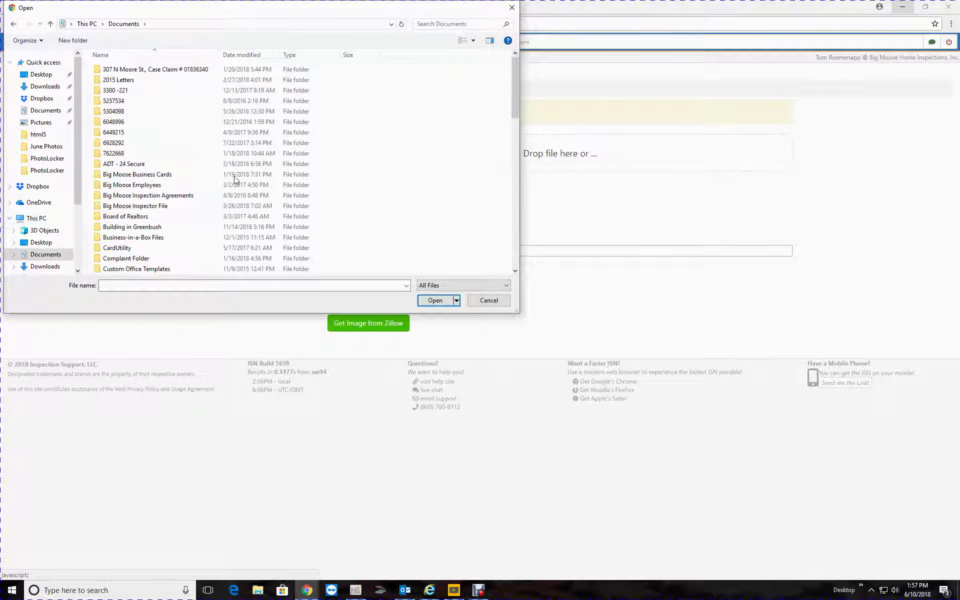
pyautogui.scroll(-6, 211, 155)
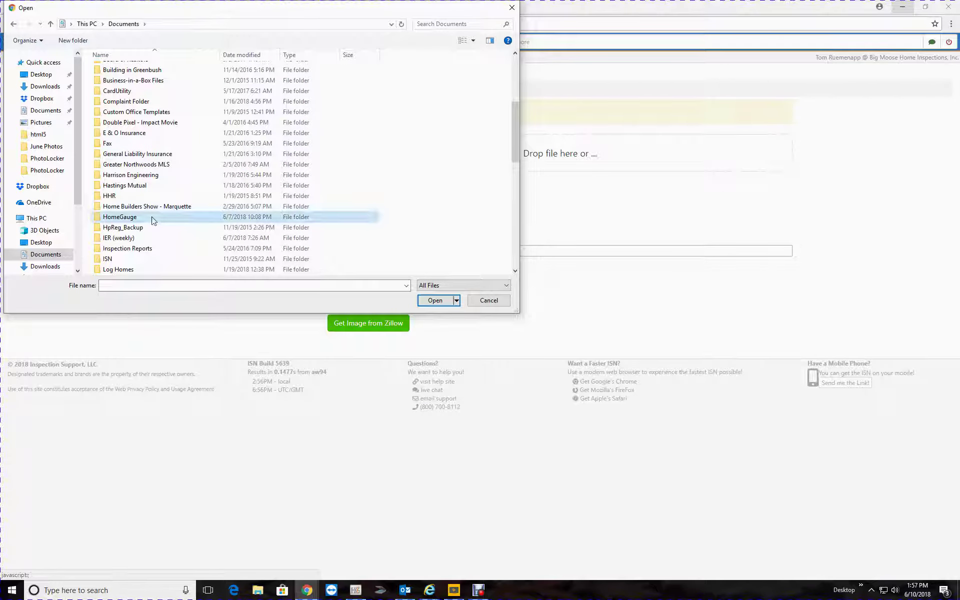
pyautogui.doubleClick(157, 219)
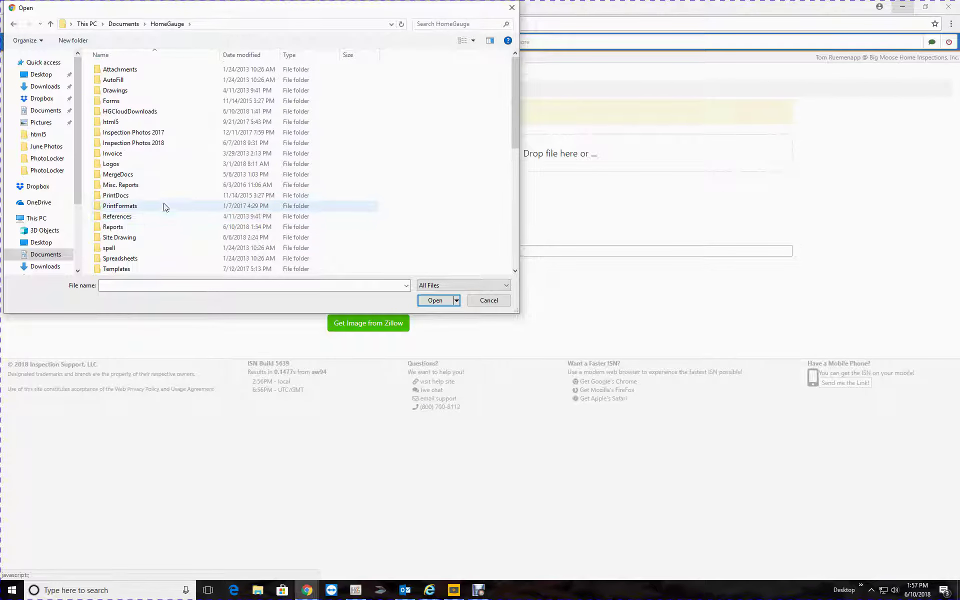
pyautogui.doubleClick(150, 227)
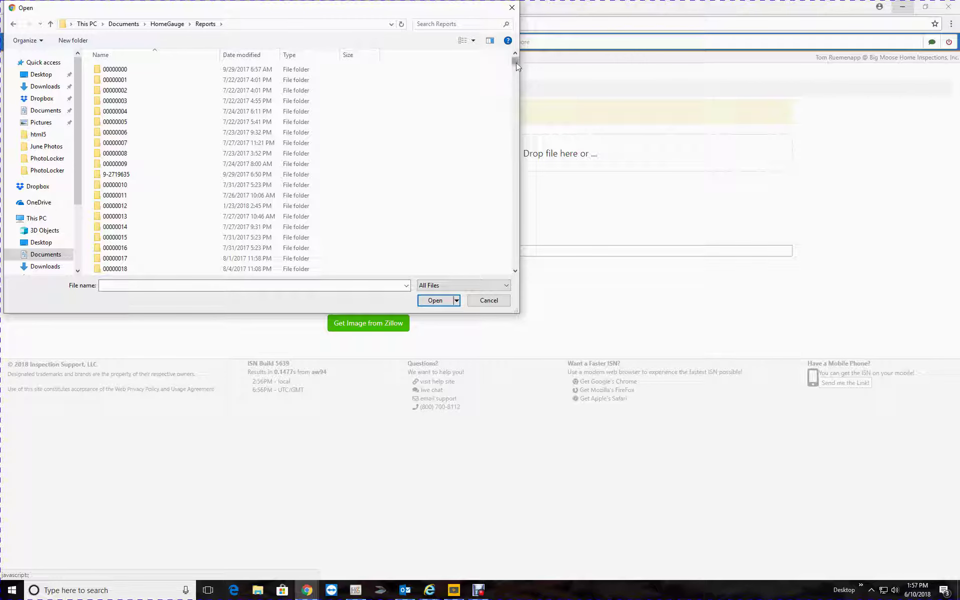
pyautogui.moveTo(441, 8); pyautogui.dragTo(435, 23)
pyautogui.moveTo(507, 77); pyautogui.dragTo(507, 278)
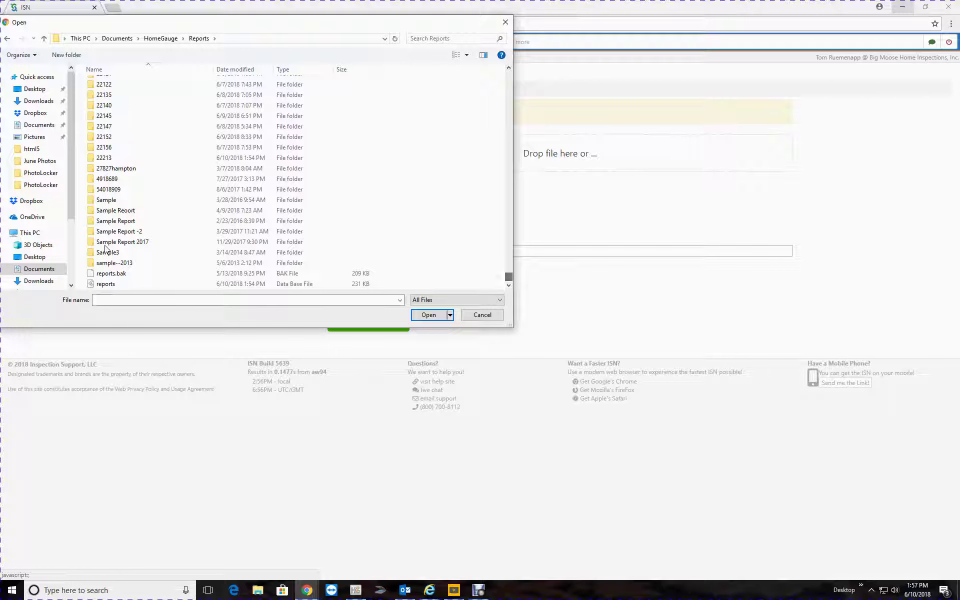
pyautogui.click(110, 159)
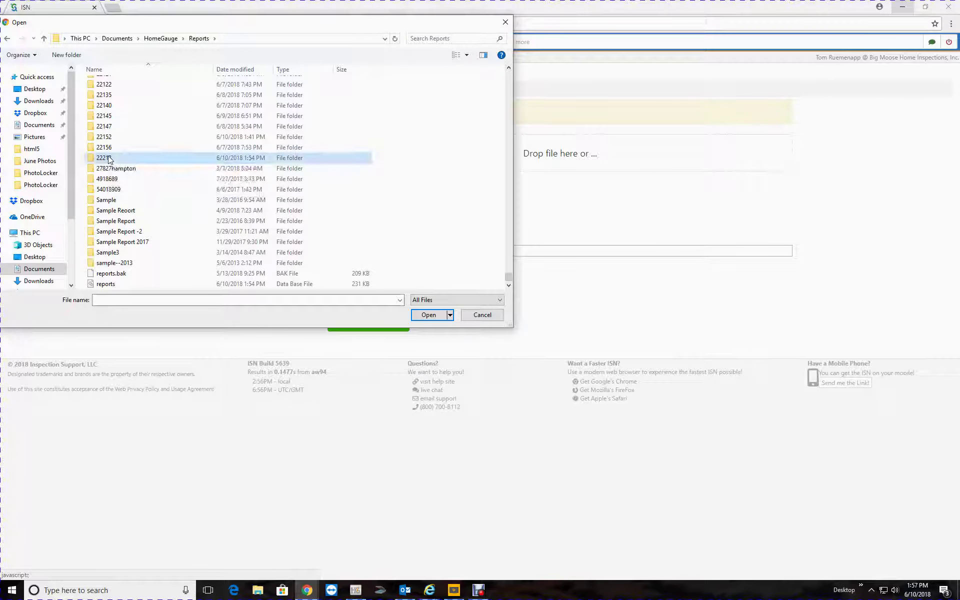
pyautogui.doubleClick(109, 158)
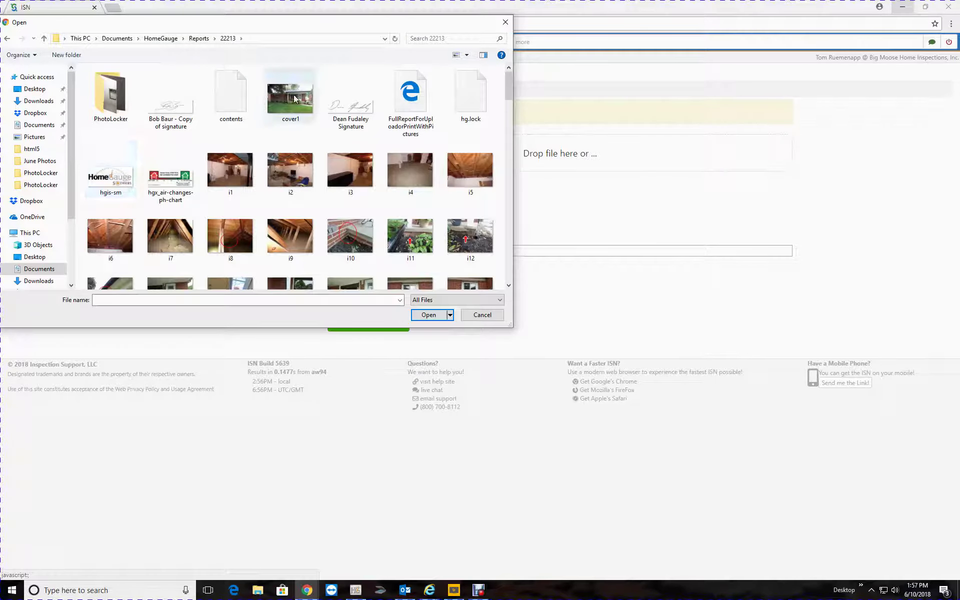
pyautogui.click(429, 315)
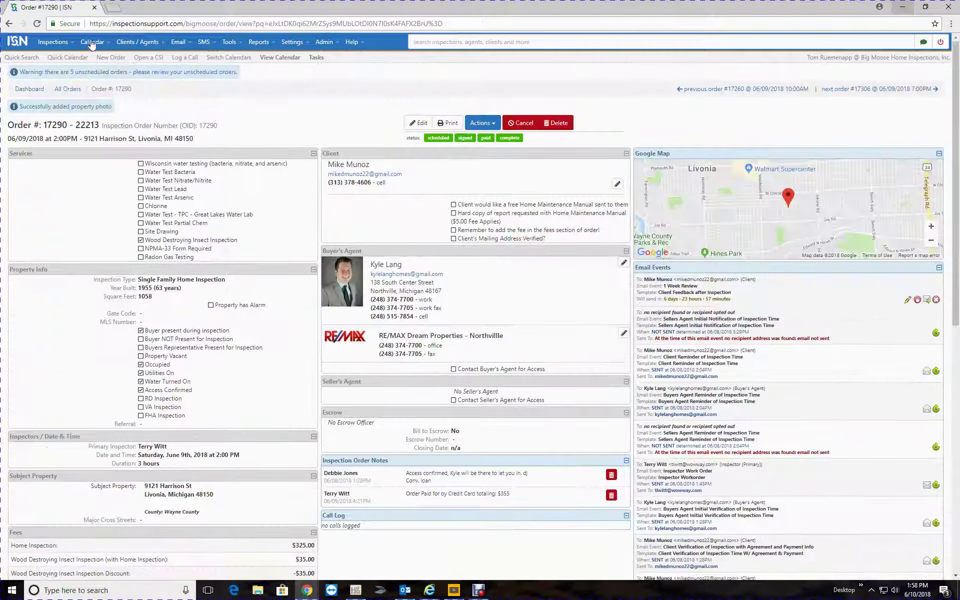
pyautogui.click(63, 58)
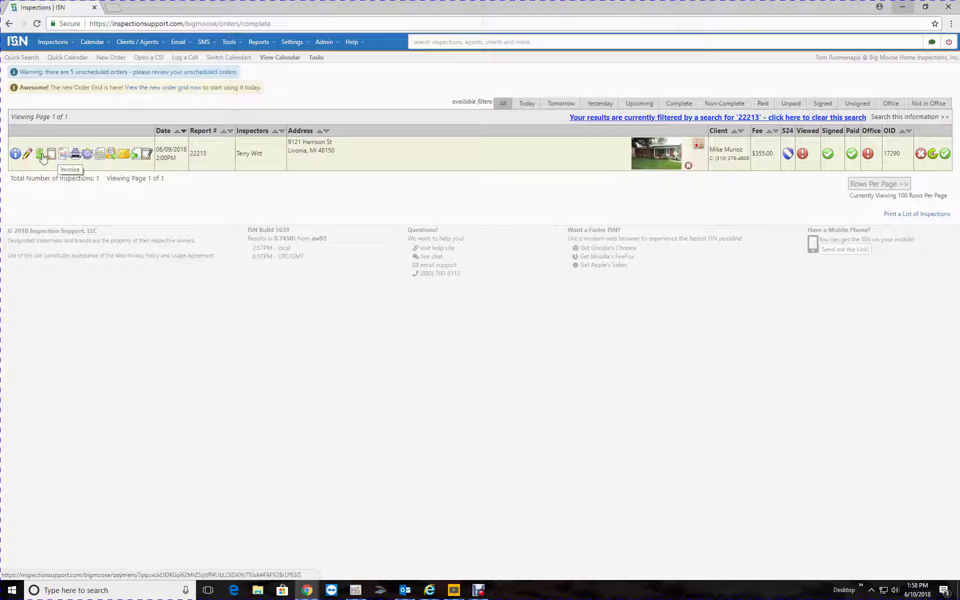
pyautogui.click(17, 155)
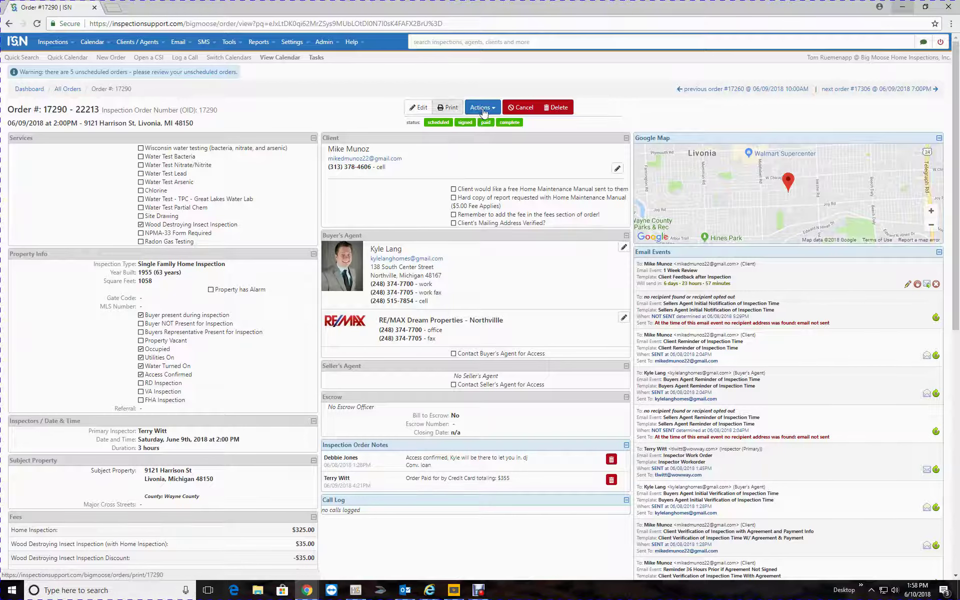
pyautogui.click(483, 109)
# Email the report to the client and buyer's agent, blind-copying the primary inspector
pyautogui.click(506, 359)
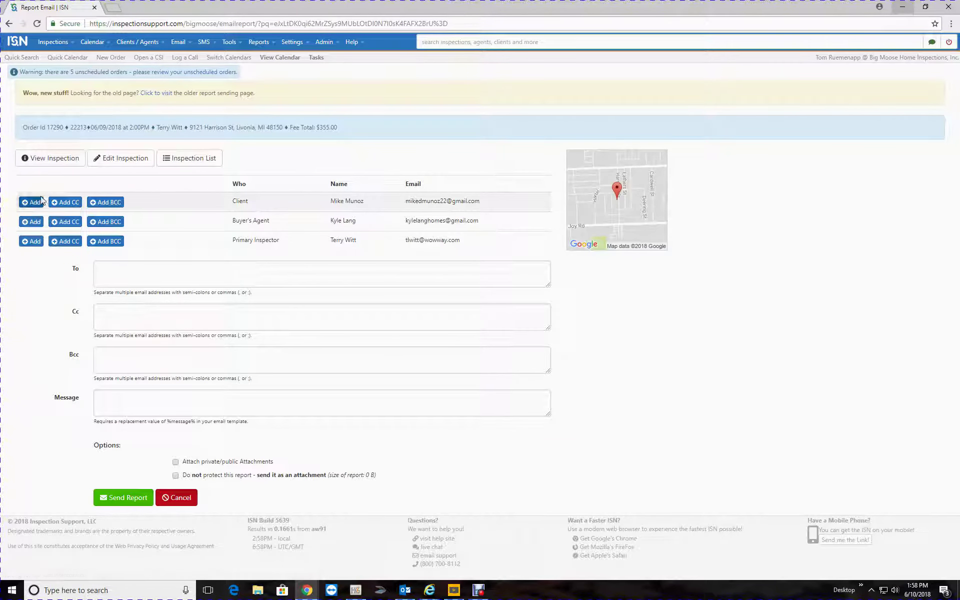
pyautogui.click(34, 202)
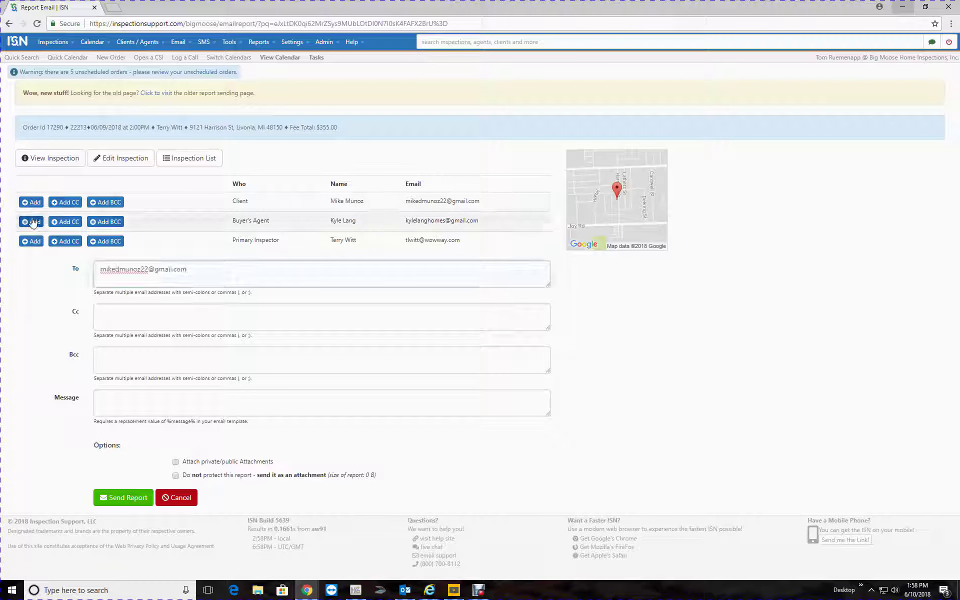
pyautogui.click(33, 222)
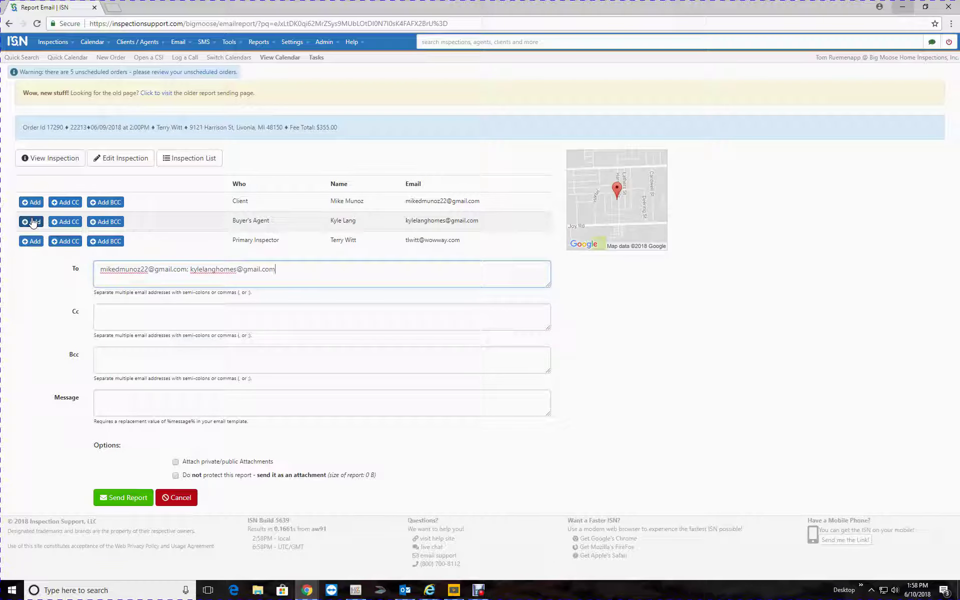
pyautogui.click(107, 242)
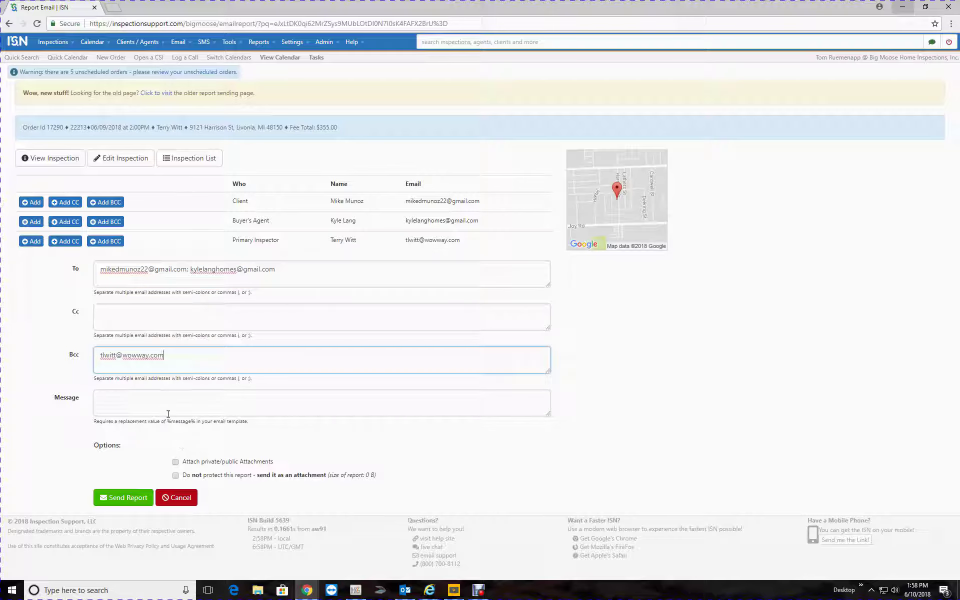
pyautogui.click(129, 500)
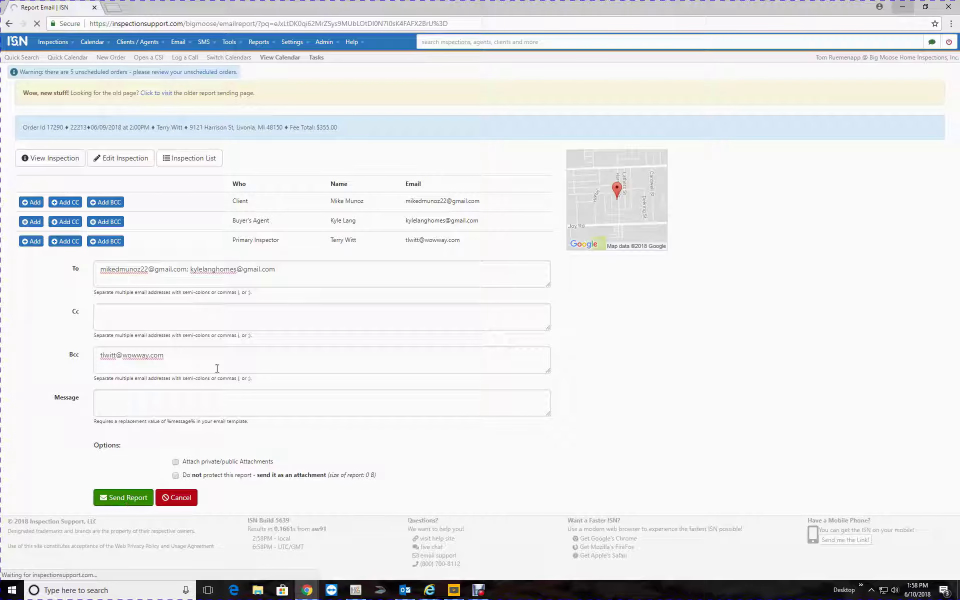
# Send the report again to the company office e-mail address
pyautogui.click(174, 294)
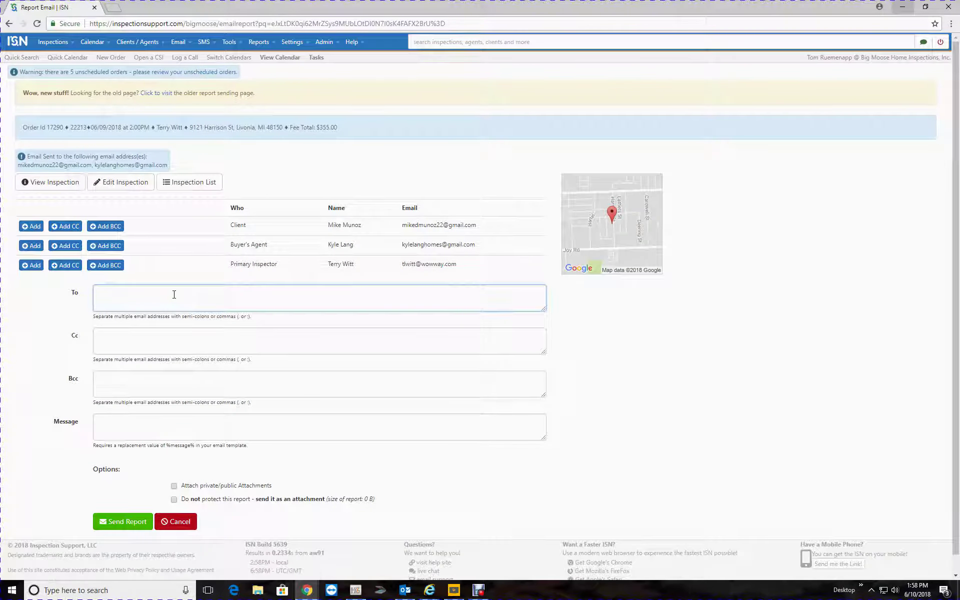
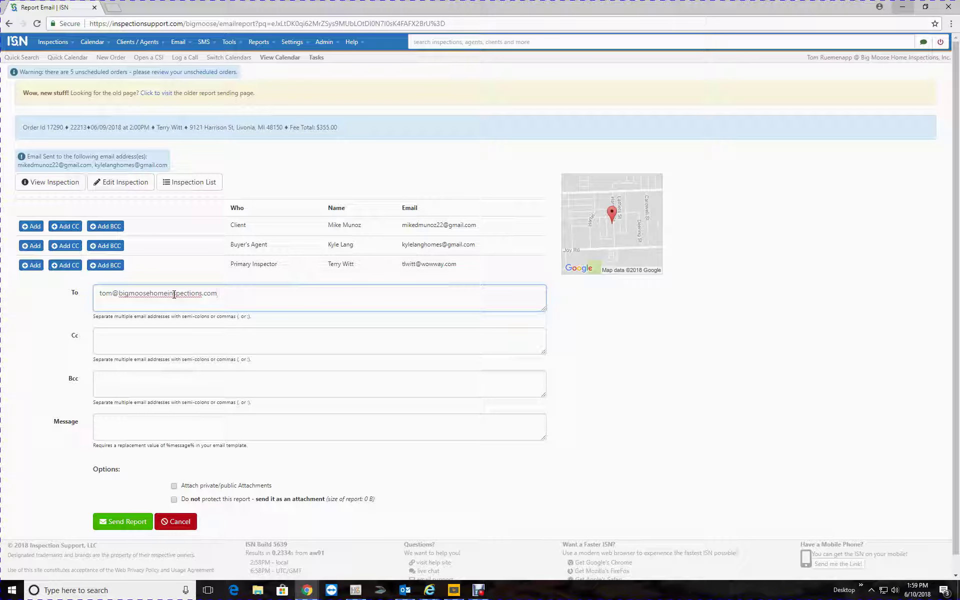
pyautogui.click(122, 520)
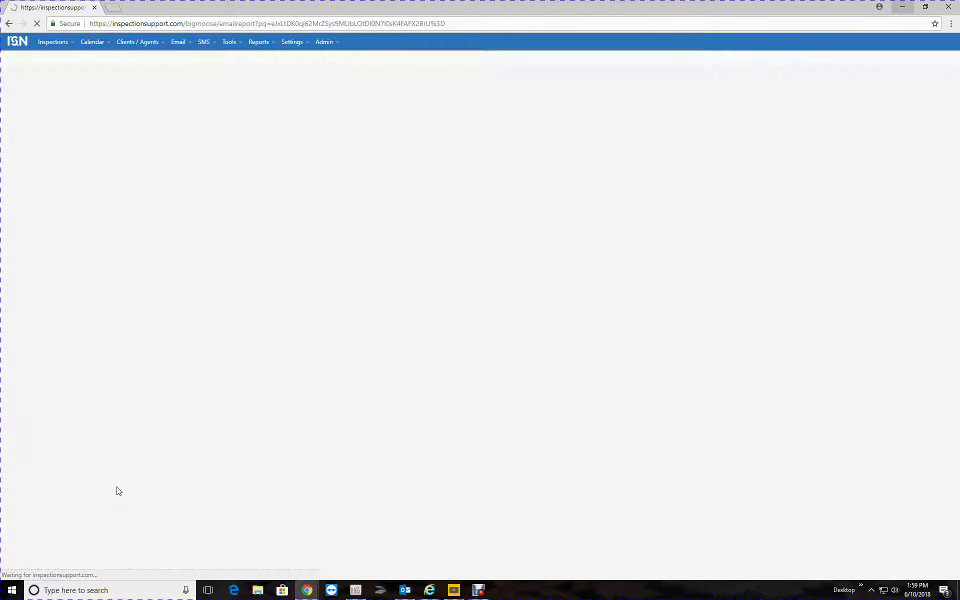
# Open the order page for inspection 22213 to check the logged report e-mails
pyautogui.moveTo(54, 42)
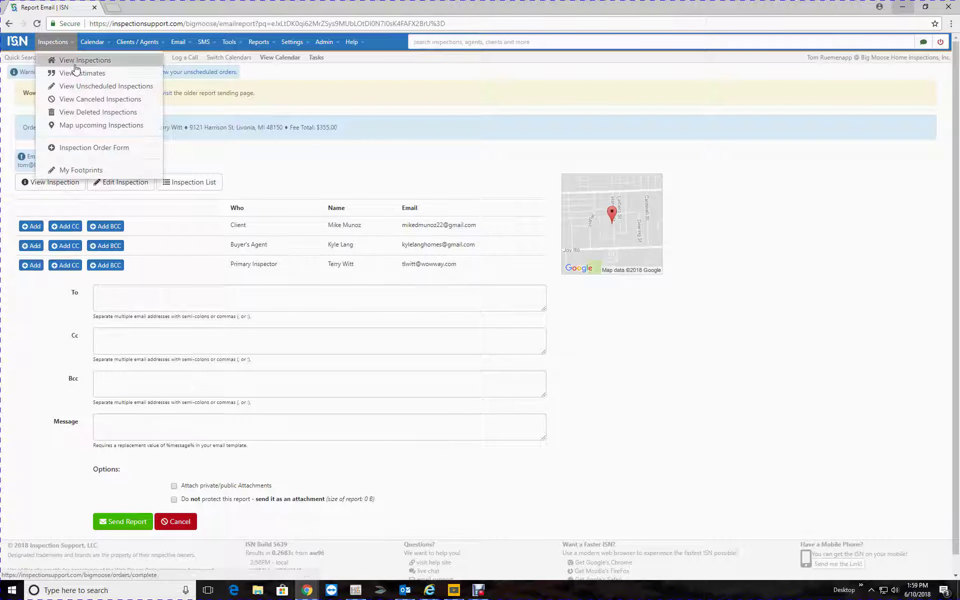
pyautogui.click(75, 65)
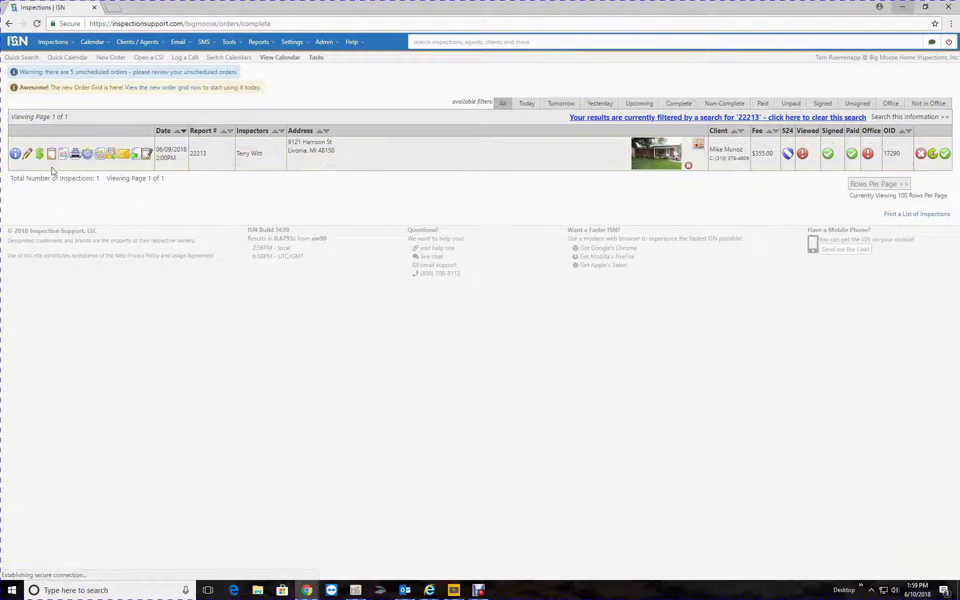
pyautogui.click(15, 153)
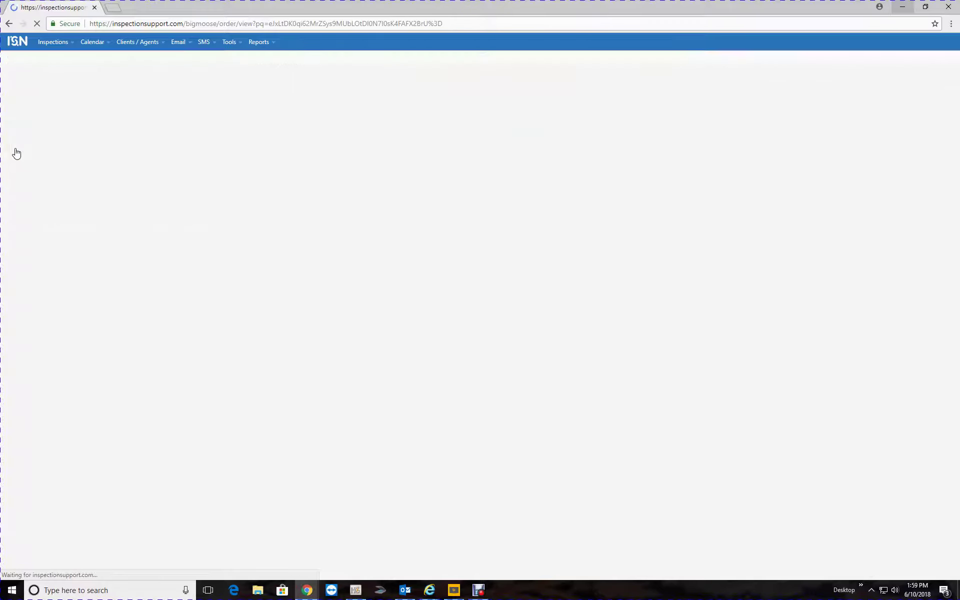
pyautogui.scroll(-15, 564, 260)
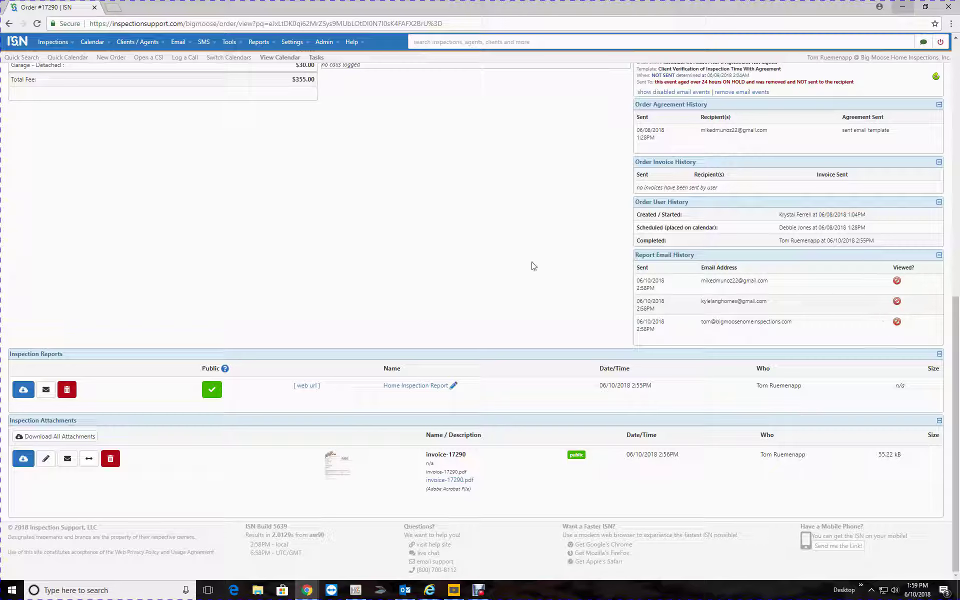
pyautogui.scroll(10, 534, 266)
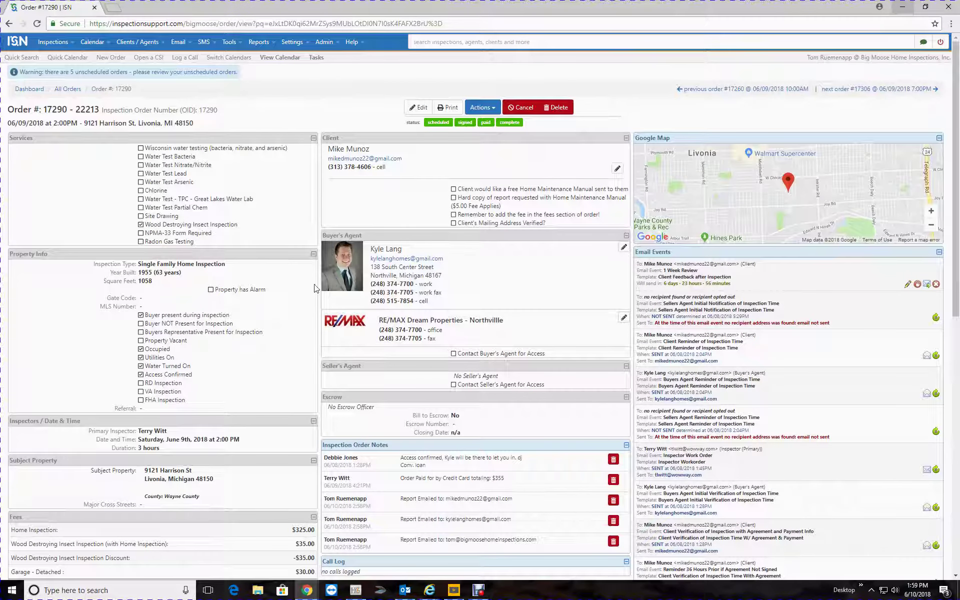
# Return to the HomeGauge report editor and open the HG Services menu
pyautogui.moveTo(313, 596)
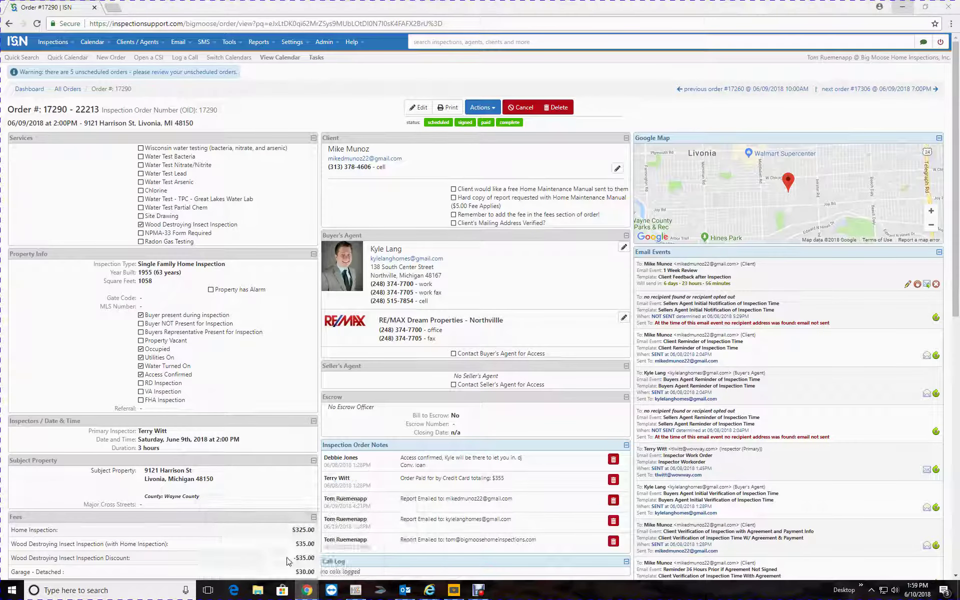
pyautogui.click(356, 590)
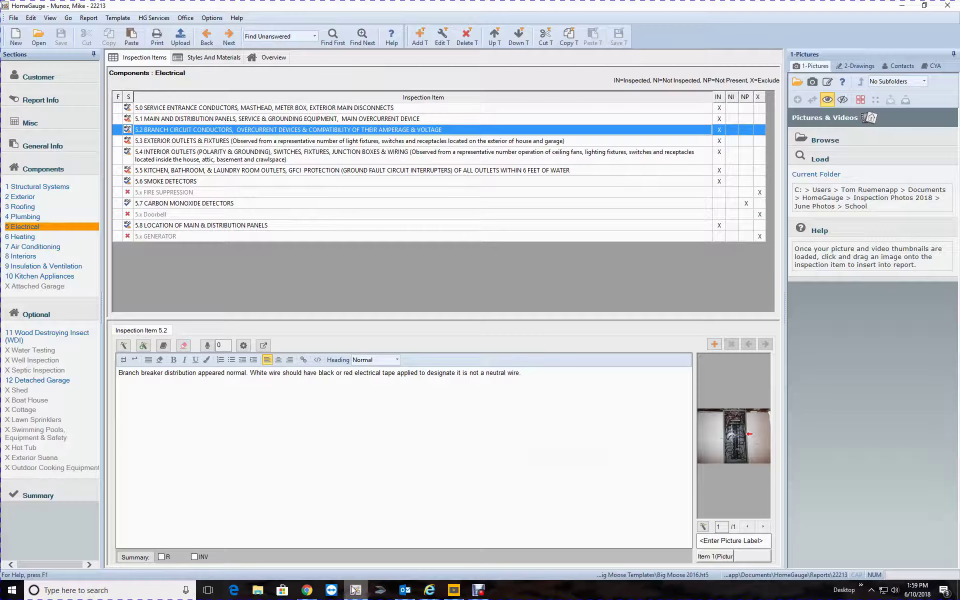
pyautogui.click(161, 18)
# Open the HomeGauge Dashboard maximized, with report 22213 first in the 268-report list
pyautogui.click(172, 55)
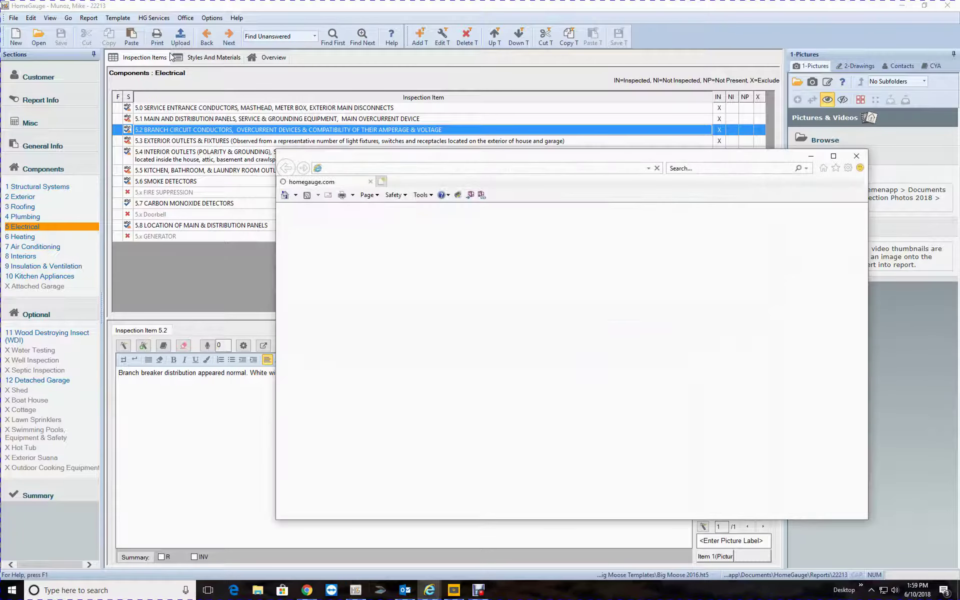
pyautogui.click(833, 157)
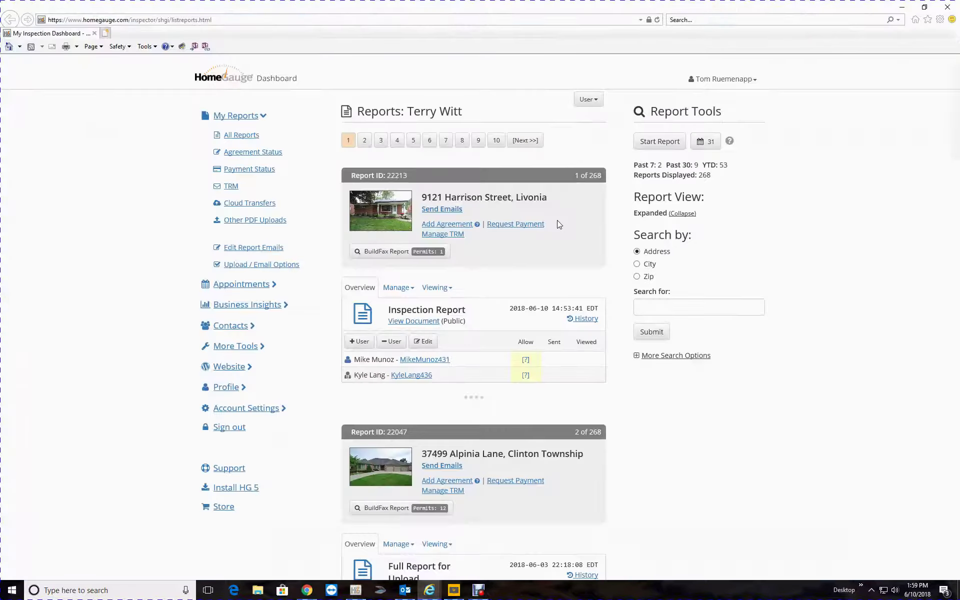
pyautogui.scroll(-2, 480, 225)
pyautogui.scroll(2, 470, 237)
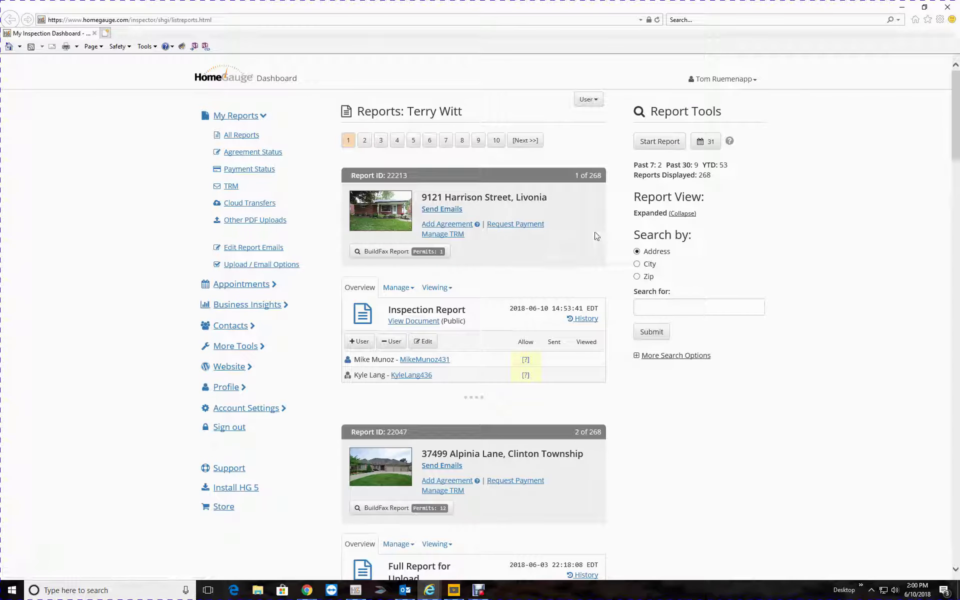
pyautogui.click(442, 210)
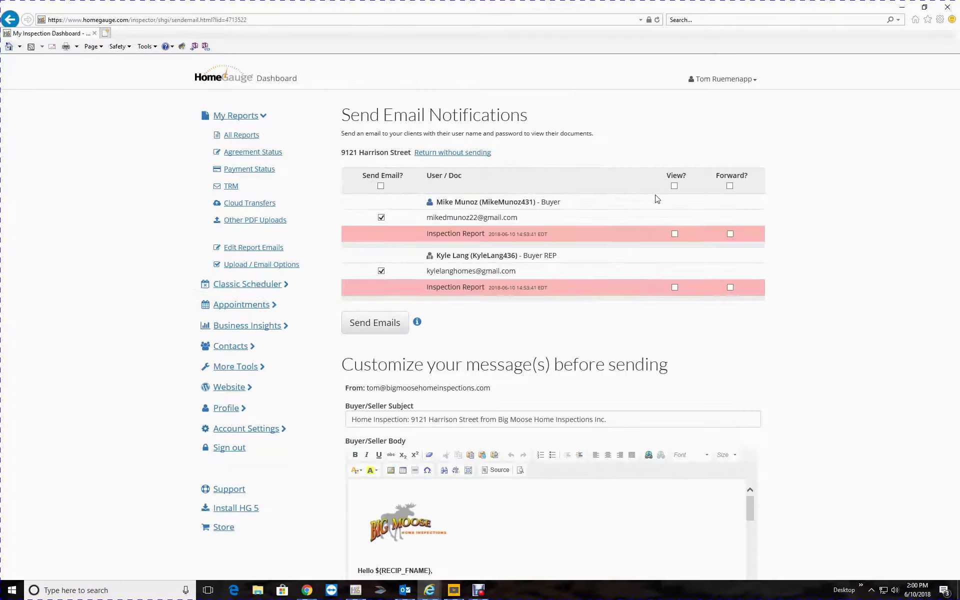
pyautogui.click(674, 186)
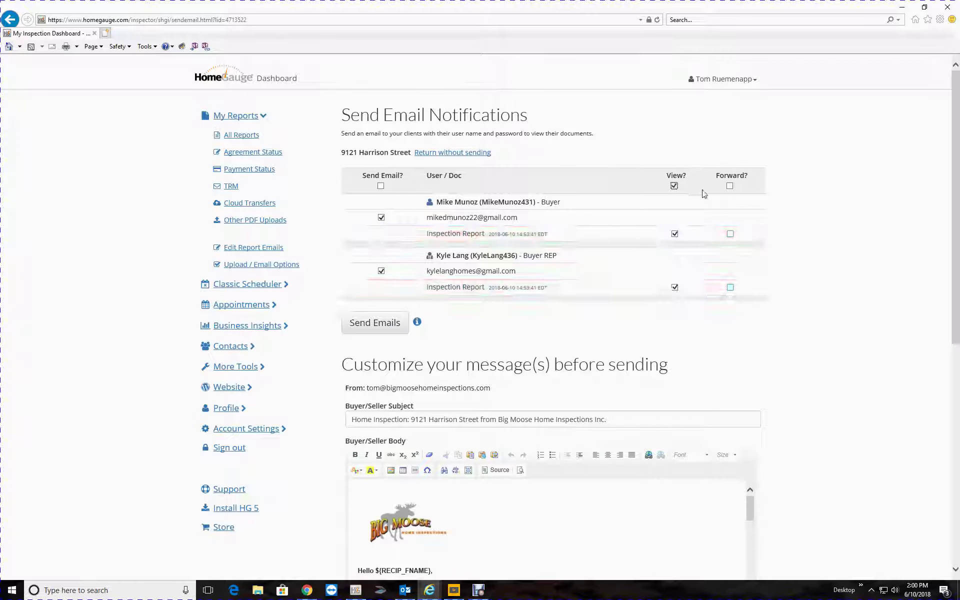
pyautogui.click(731, 186)
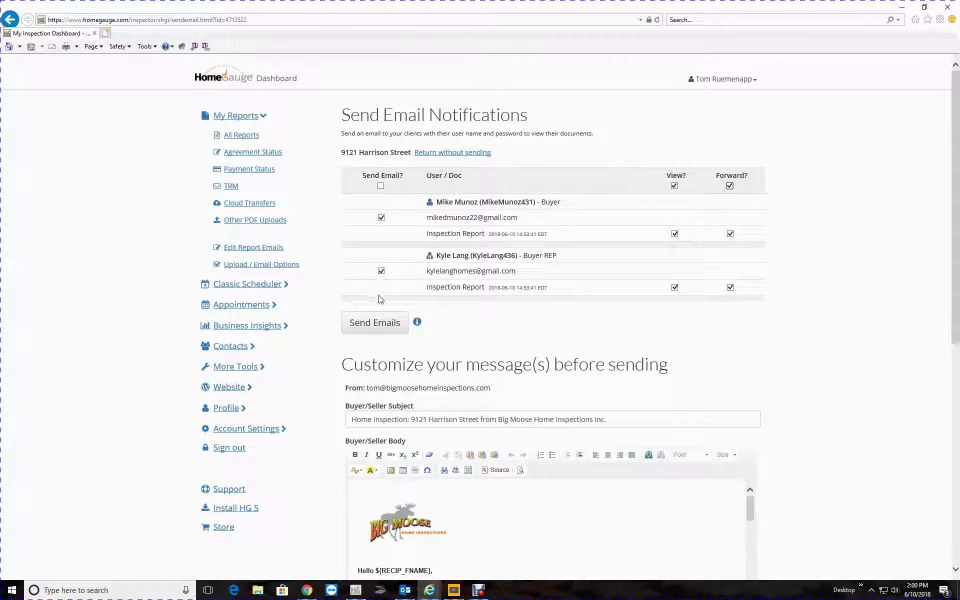
pyautogui.click(373, 326)
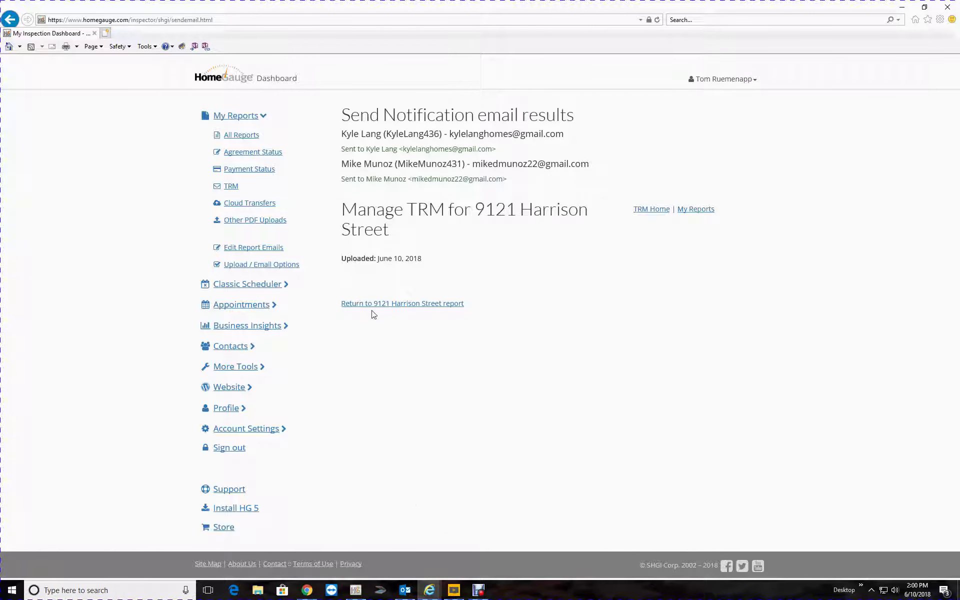
pyautogui.click(373, 306)
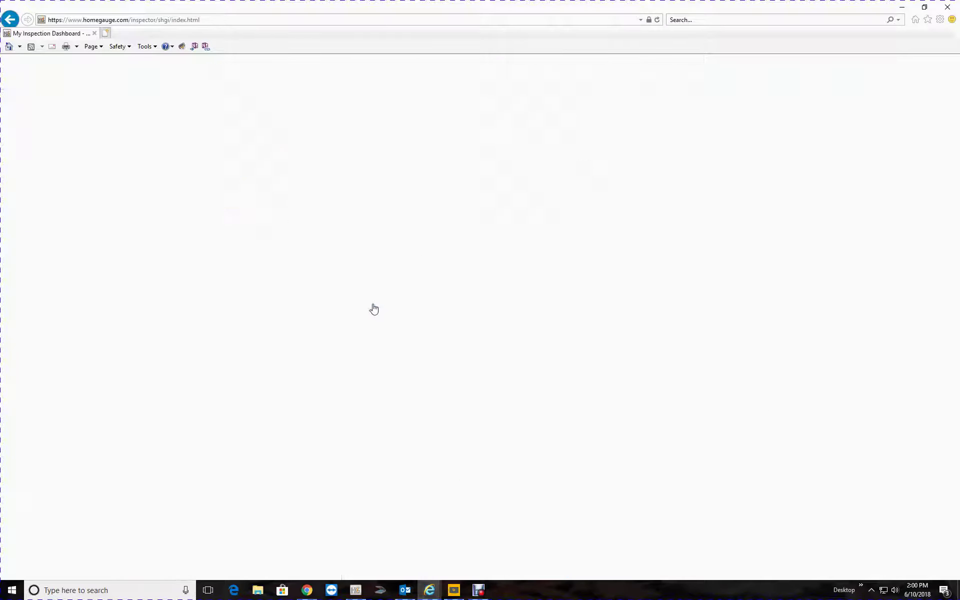
pyautogui.scroll(-8, 464, 228)
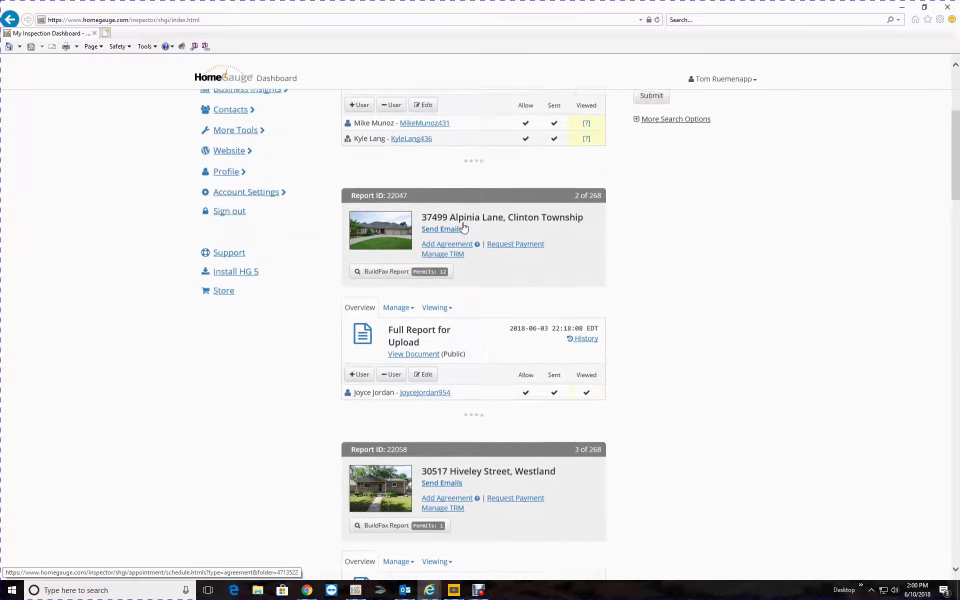
pyautogui.scroll(8, 465, 227)
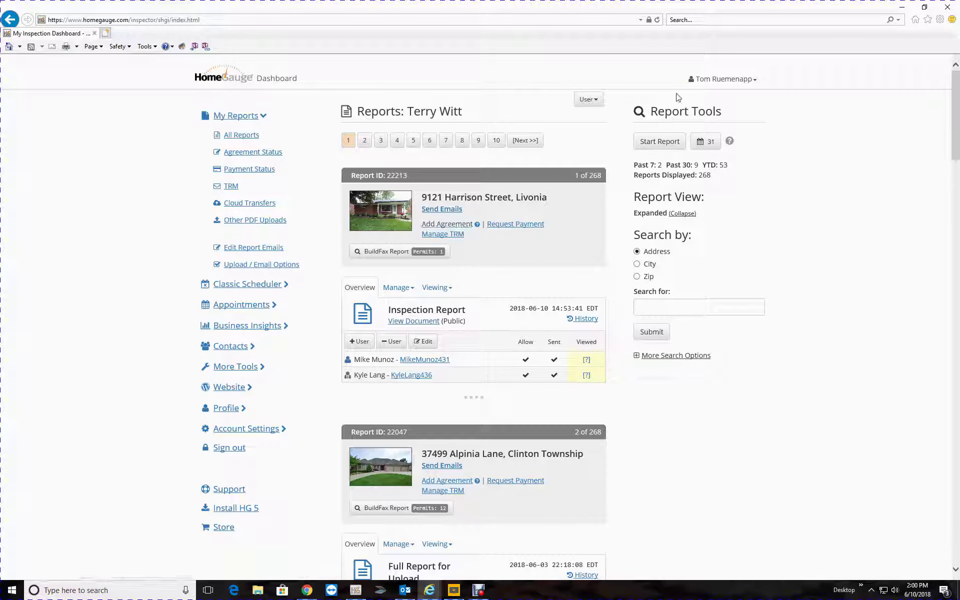
pyautogui.moveTo(310, 591)
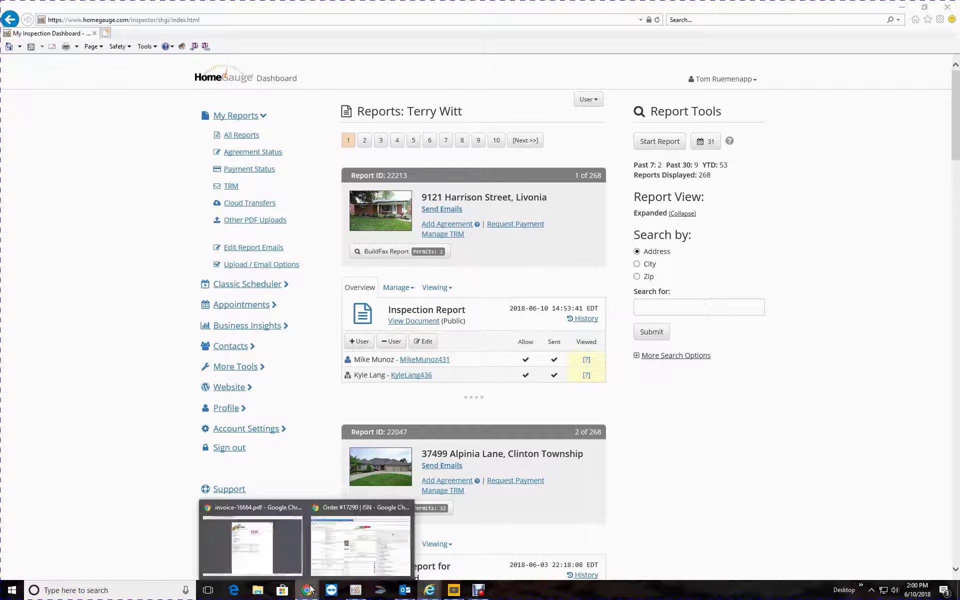
pyautogui.click(347, 552)
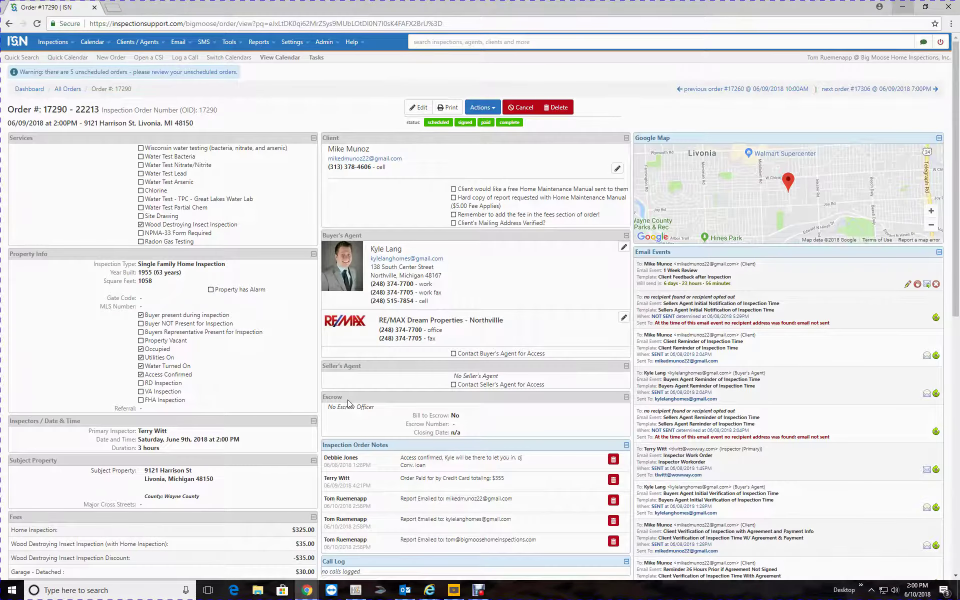
pyautogui.scroll(-10, 349, 403)
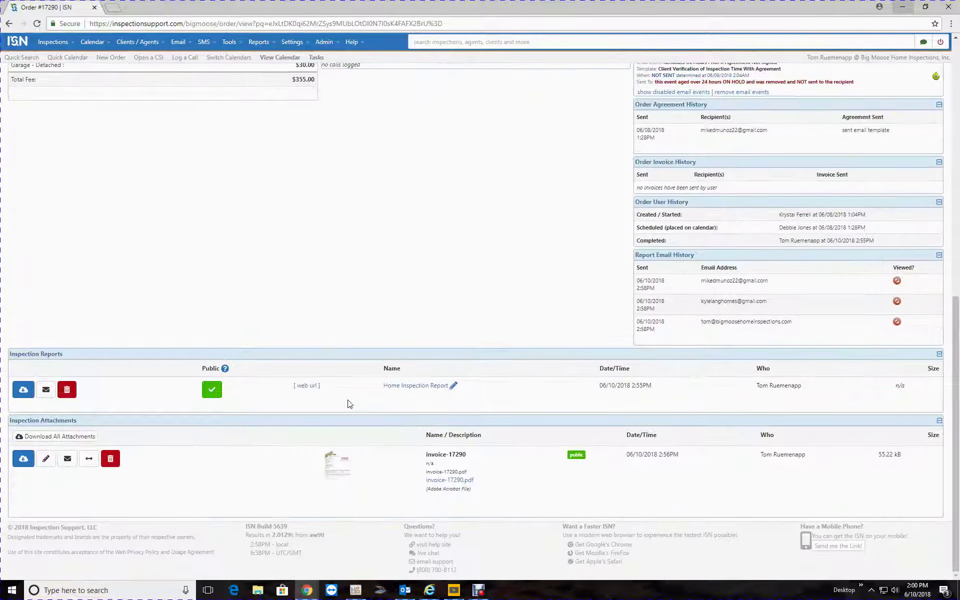
pyautogui.scroll(10, 349, 403)
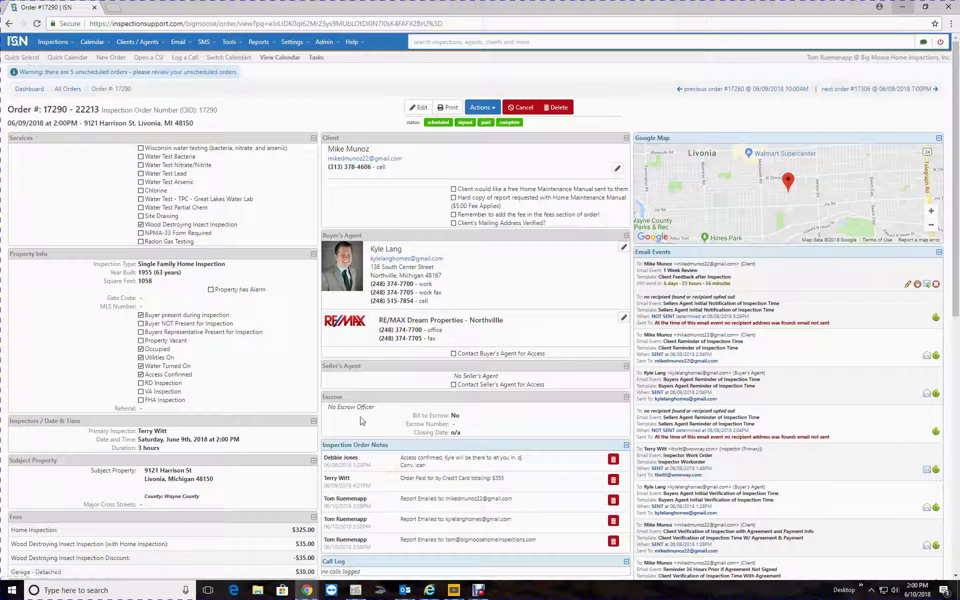
pyautogui.moveTo(356, 590)
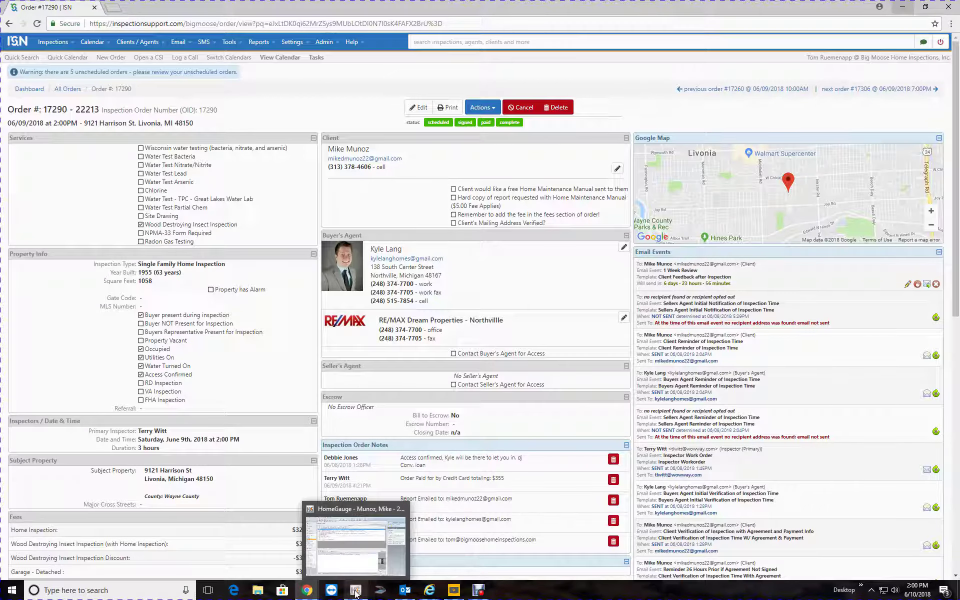
pyautogui.click(356, 557)
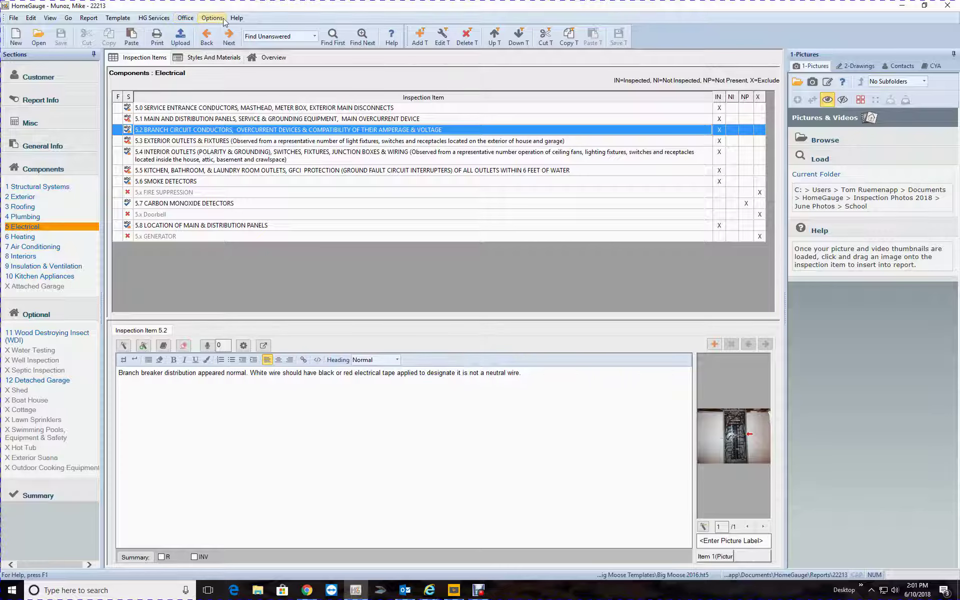
# Open the Cover - Home Inspection Report template from Edit Report Docs
pyautogui.click(185, 18)
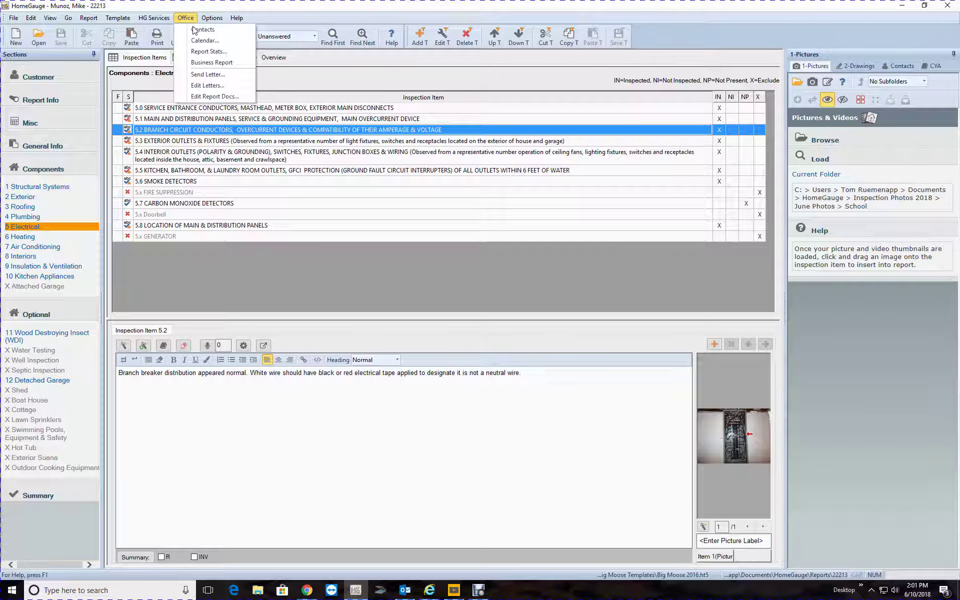
pyautogui.click(206, 100)
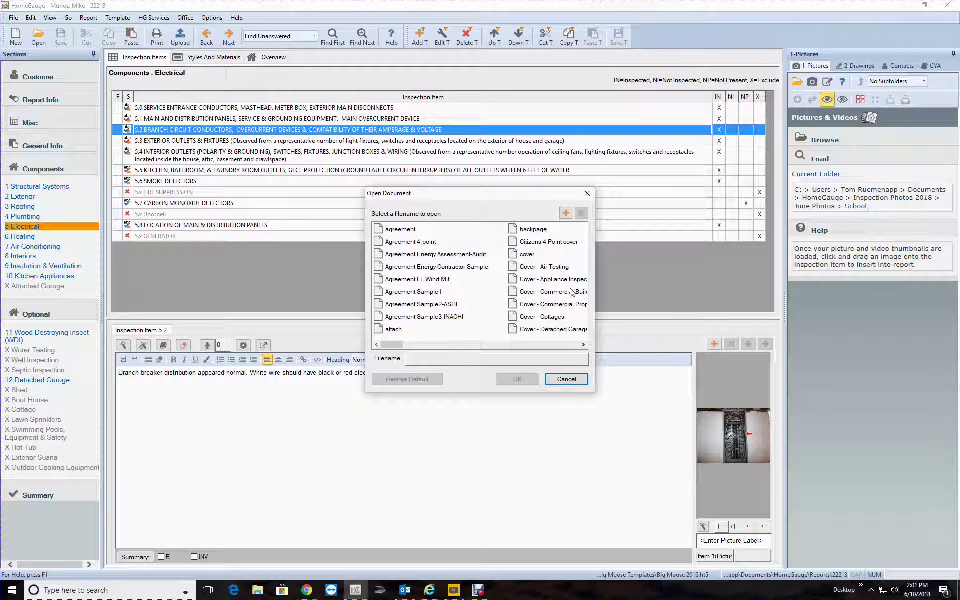
pyautogui.click(583, 345)
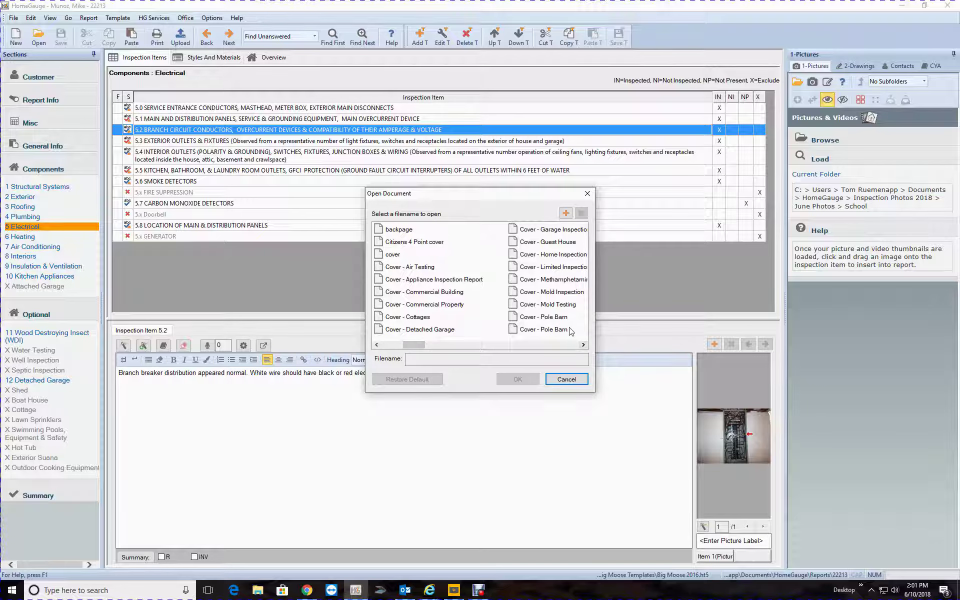
pyautogui.click(558, 256)
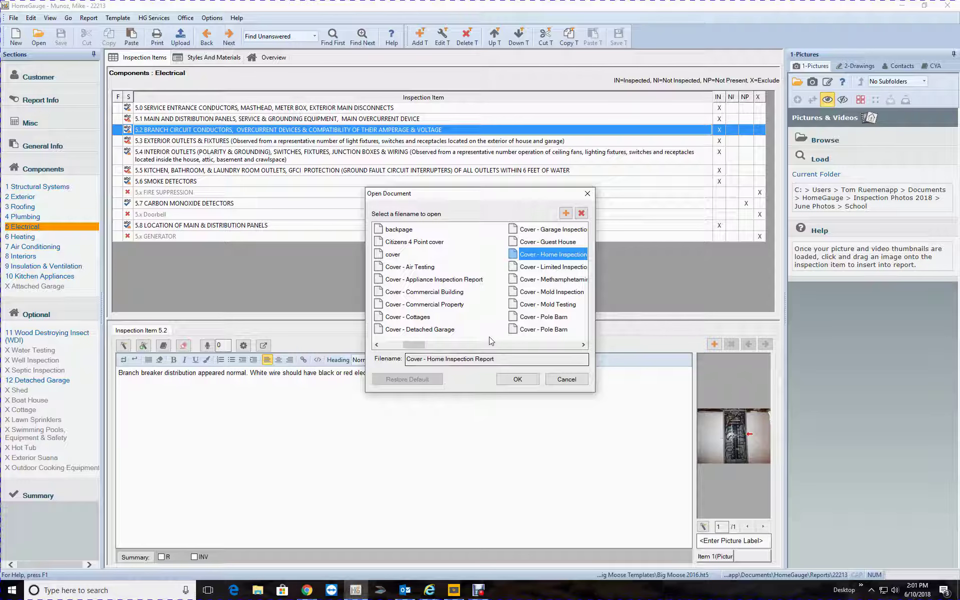
pyautogui.click(518, 381)
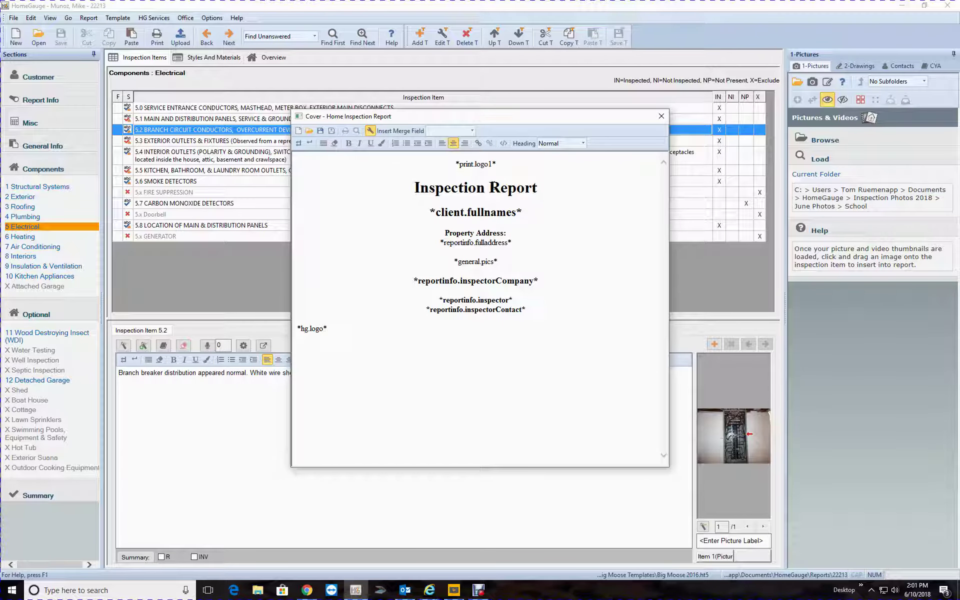
# Add 'Home' so the cover title reads Home Inspection Report, and start saving it as new
pyautogui.click(565, 212)
pyautogui.write('Hom')
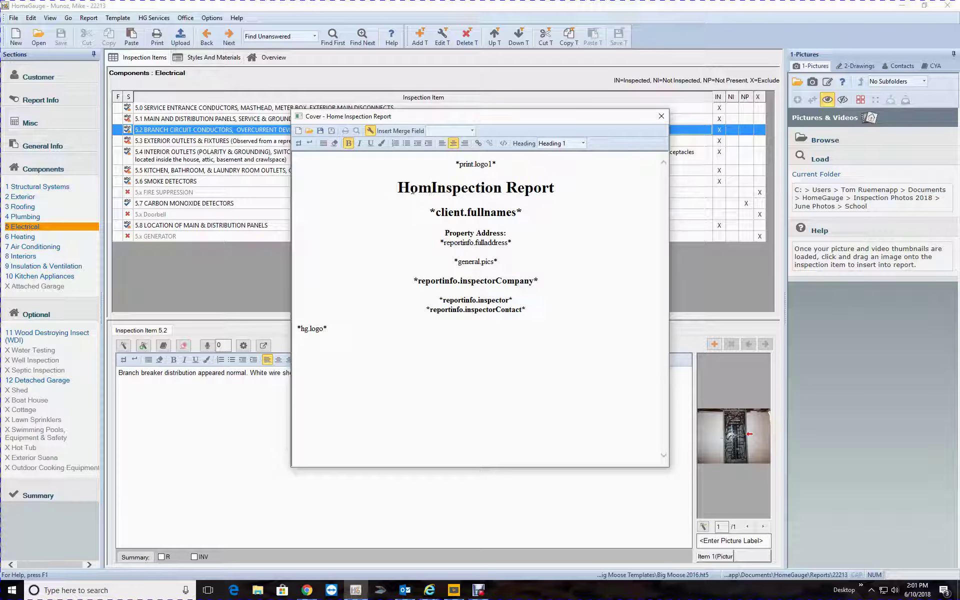
pyautogui.write('e')
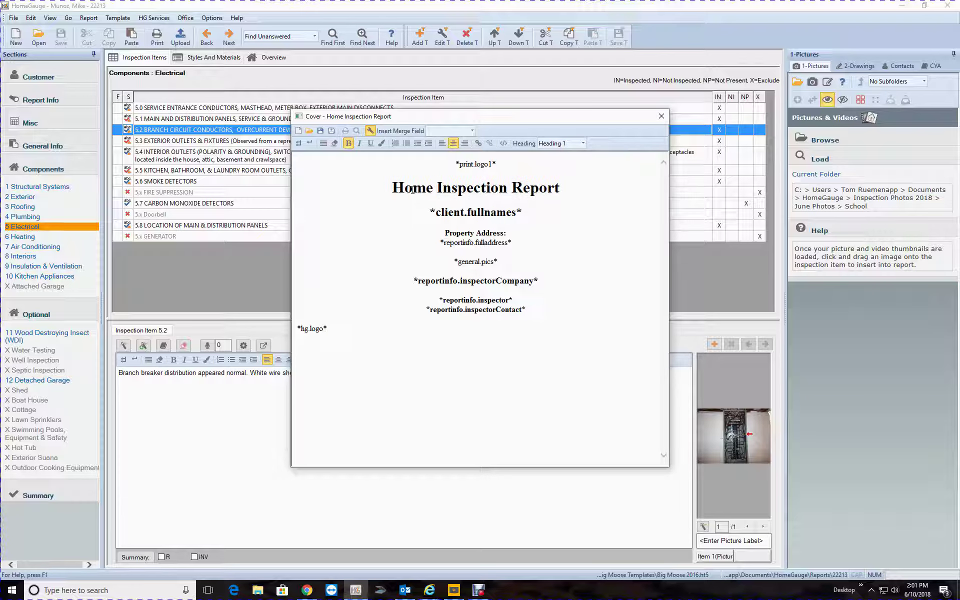
pyautogui.click(332, 132)
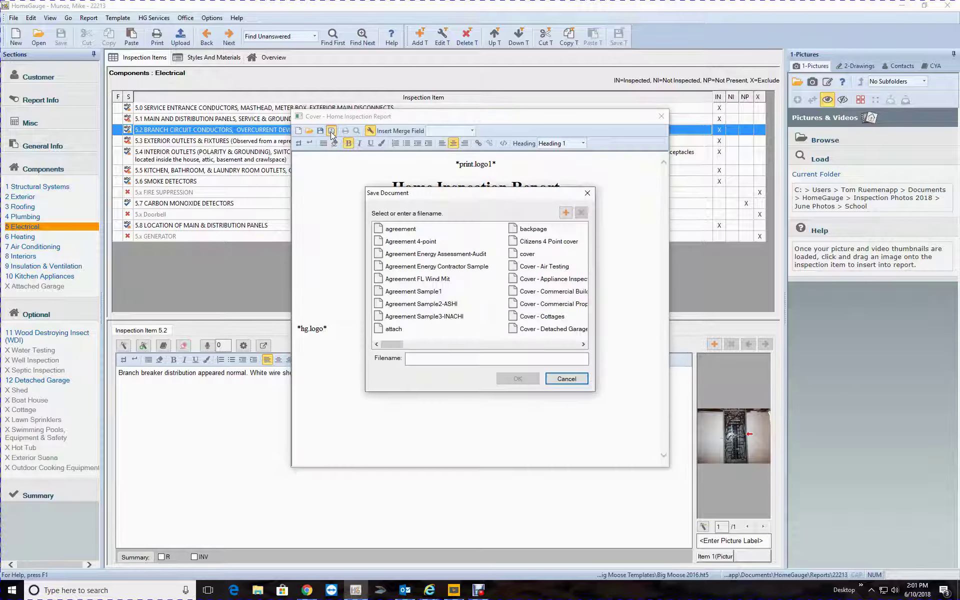
# Abandon the first save and change the cover heading to Duplex Inspection Report
pyautogui.click(481, 359)
pyautogui.write('C')
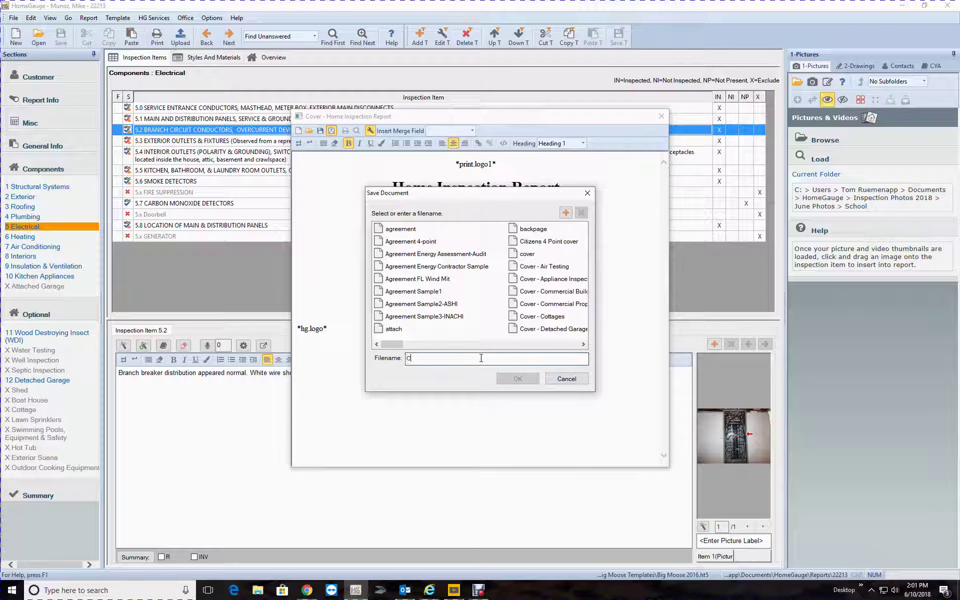
pyautogui.write('over -')
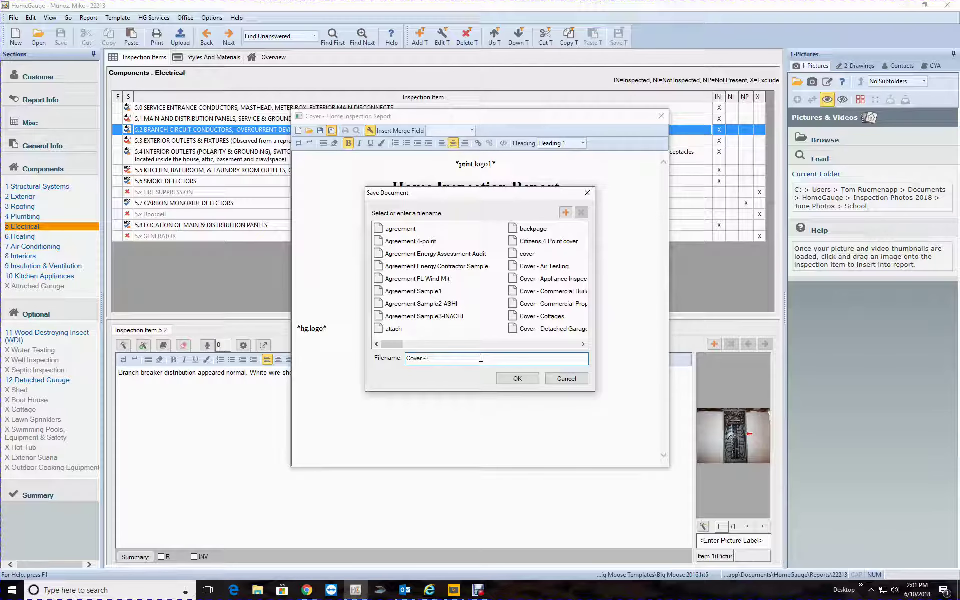
pyautogui.write(' Home Insp')
pyautogui.press('BackSpace')
pyautogui.press('BackSpace')
pyautogui.press('BackSpace')
pyautogui.press('BackSpace')
pyautogui.press('BackSpace')
pyautogui.press('BackSpace')
pyautogui.click(565, 379)
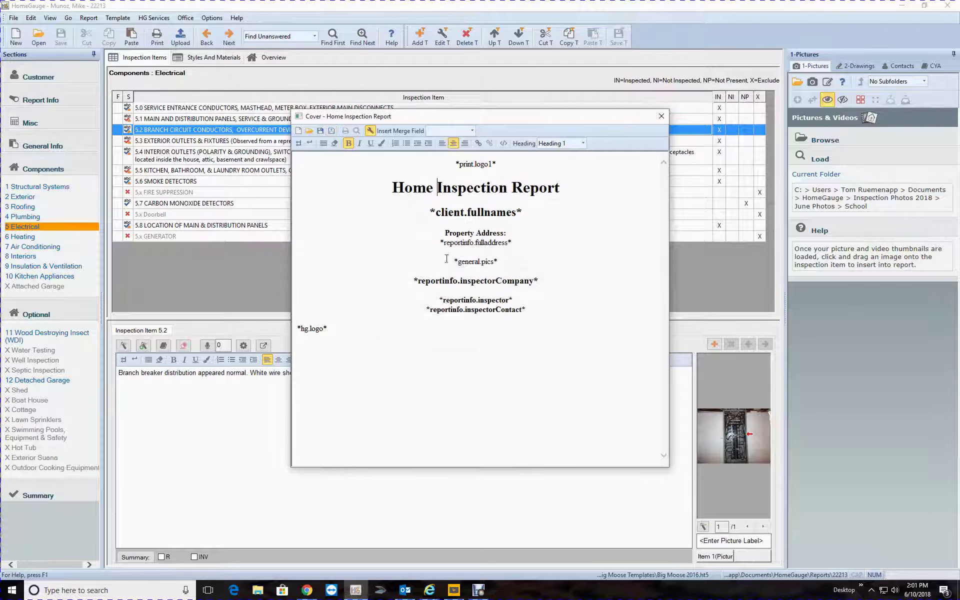
pyautogui.click(432, 189)
pyautogui.press('BackSpace')
pyautogui.press('BackSpace')
pyautogui.press('BackSpace')
pyautogui.press('BackSpace')
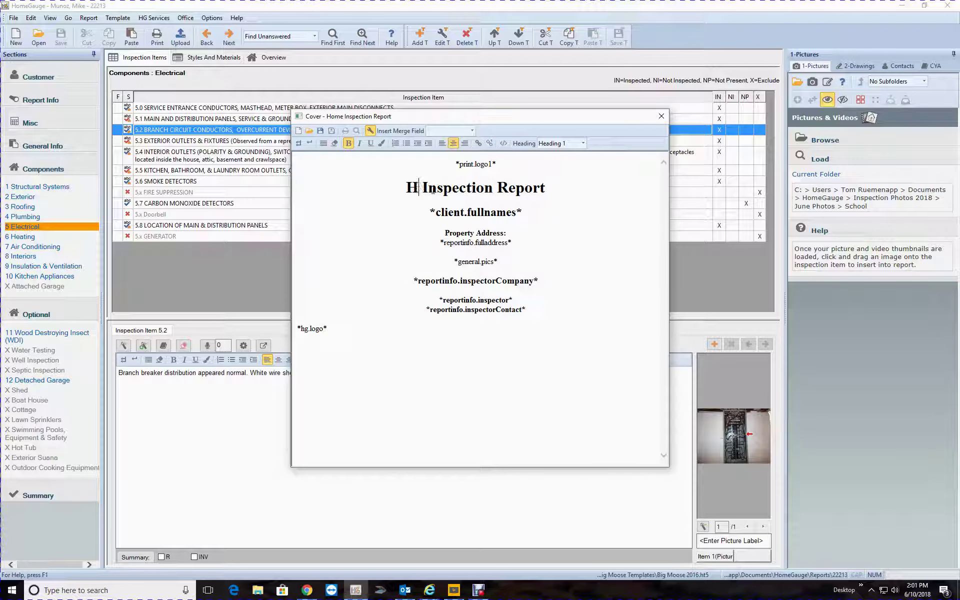
pyautogui.write('Duplex')
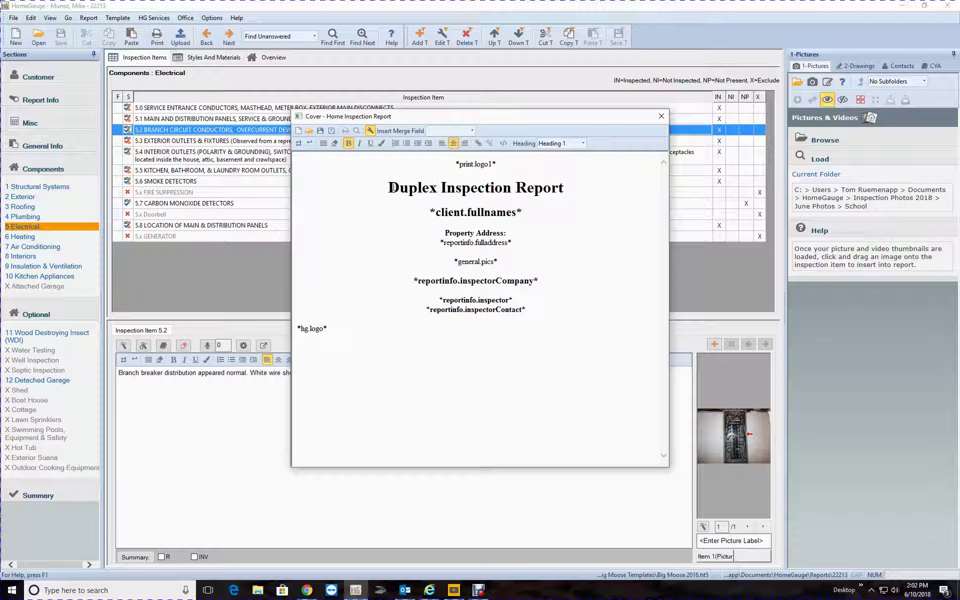
# Save the cover as a new document named 'Cover - Duplex Inspection Report'
pyautogui.click(331, 131)
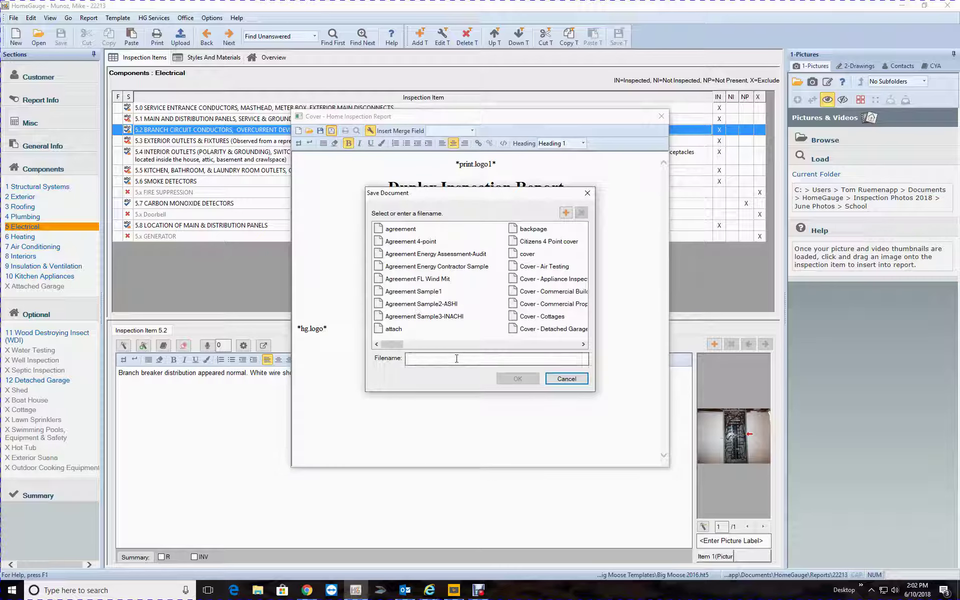
pyautogui.write('Cover ')
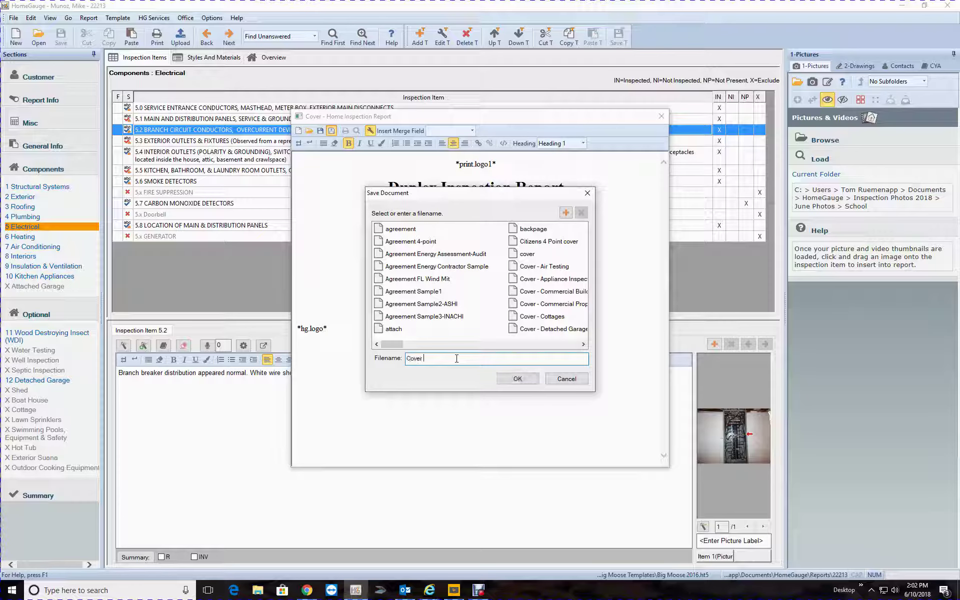
pyautogui.write('- Duplex INspe')
pyautogui.press('BackSpace')
pyautogui.press('BackSpace')
pyautogui.press('BackSpace')
pyautogui.press('BackSpace')
pyautogui.write('Inspection Report')
pyautogui.click(515, 379)
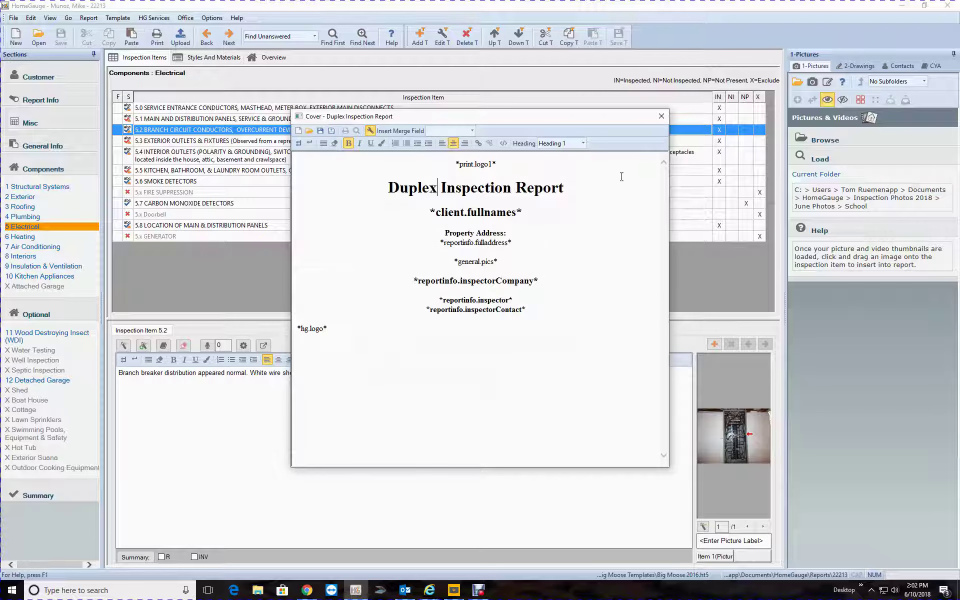
# Save and close the Duplex cover, confirm it's listed in Edit Report Docs, then close the untitled editor
pyautogui.click(658, 121)
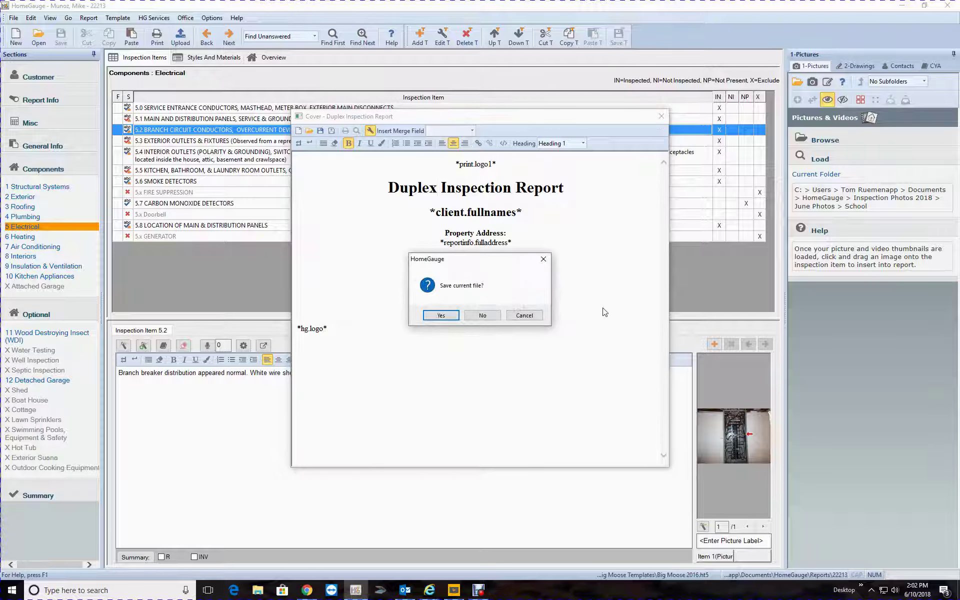
pyautogui.click(441, 316)
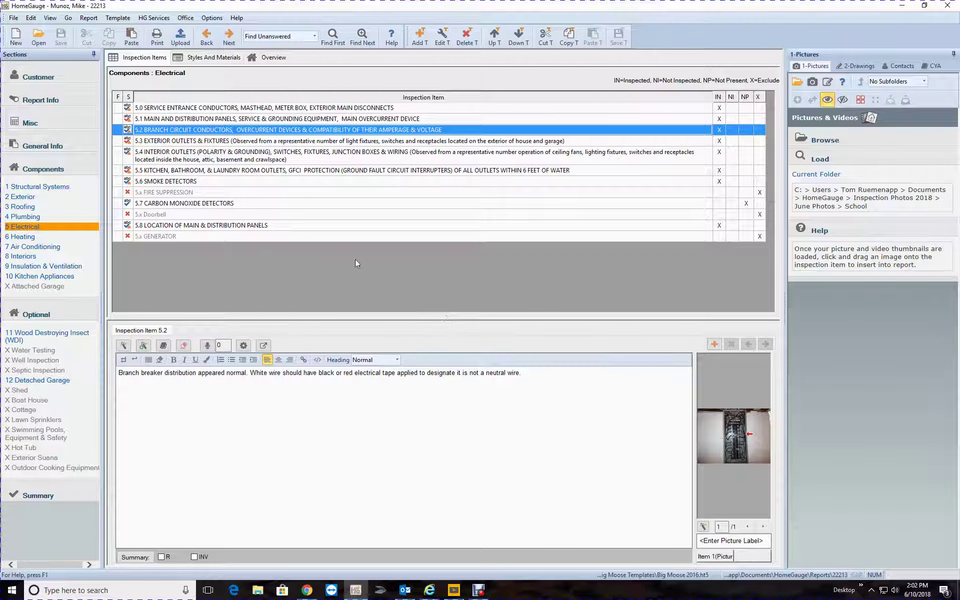
pyautogui.click(186, 18)
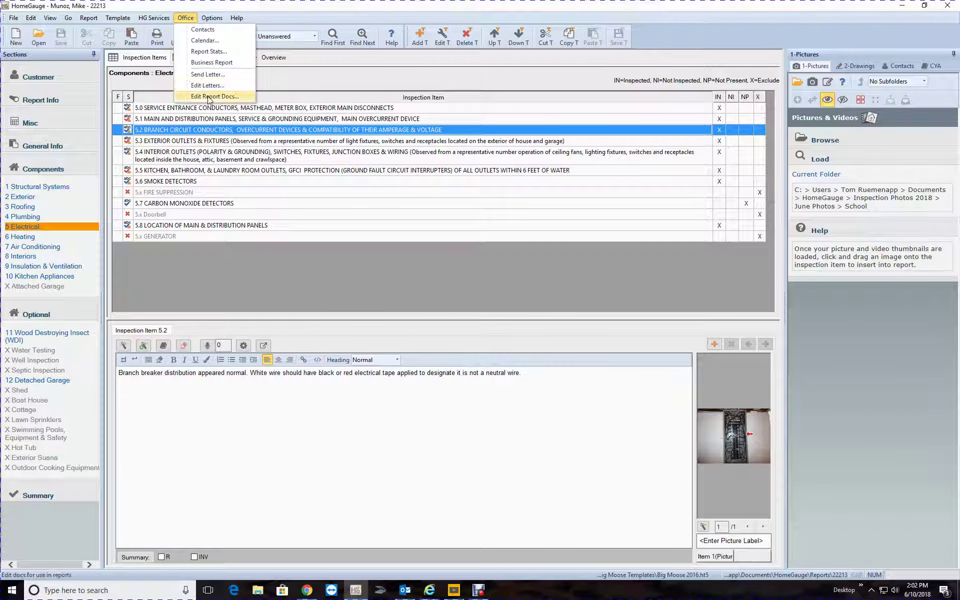
pyautogui.click(209, 97)
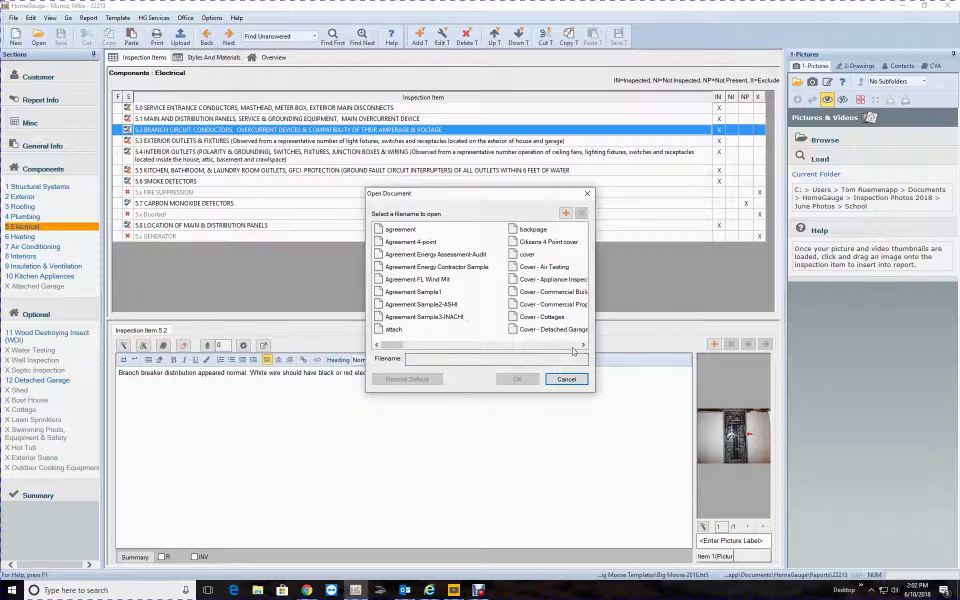
pyautogui.click(584, 344)
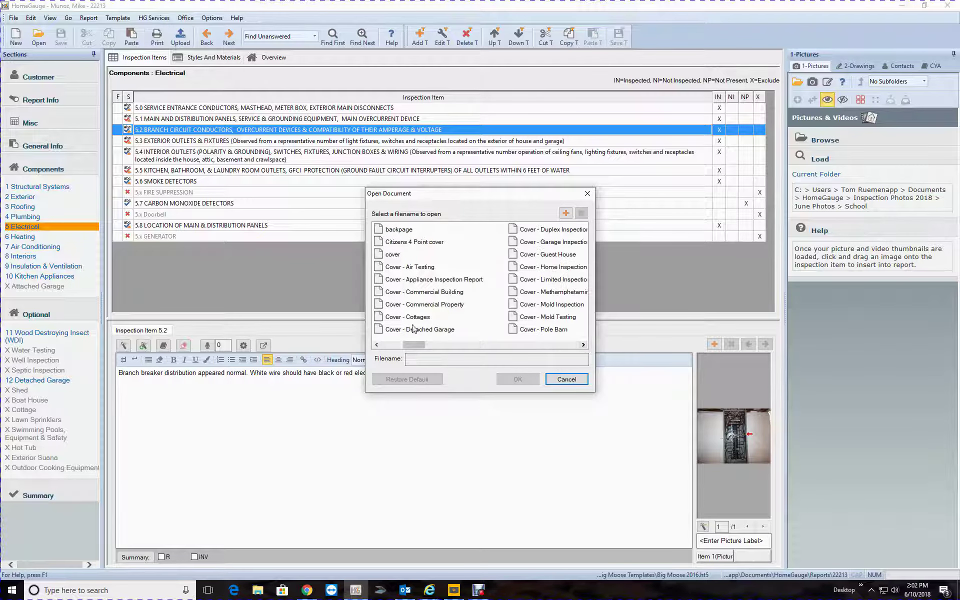
pyautogui.click(559, 235)
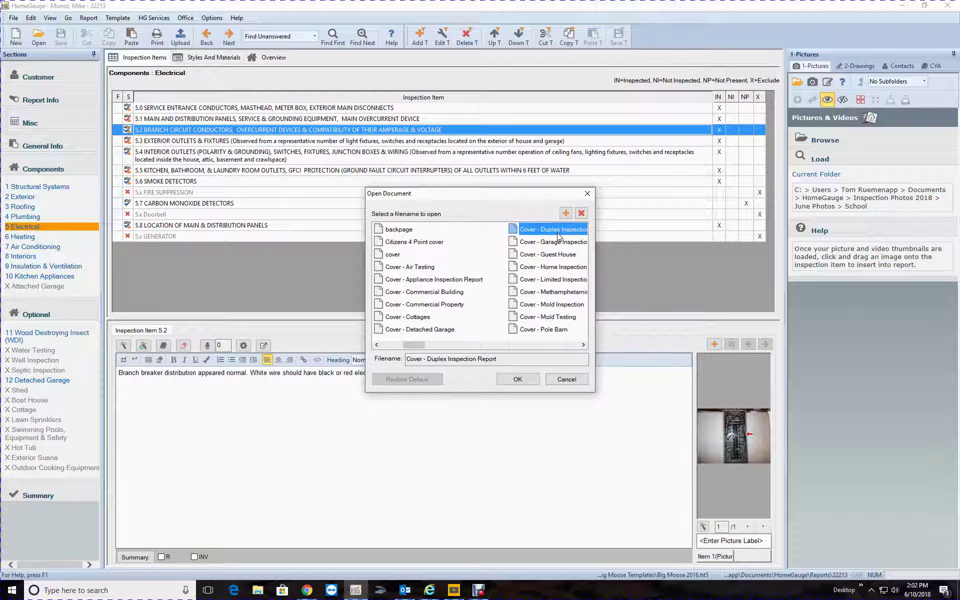
pyautogui.click(566, 380)
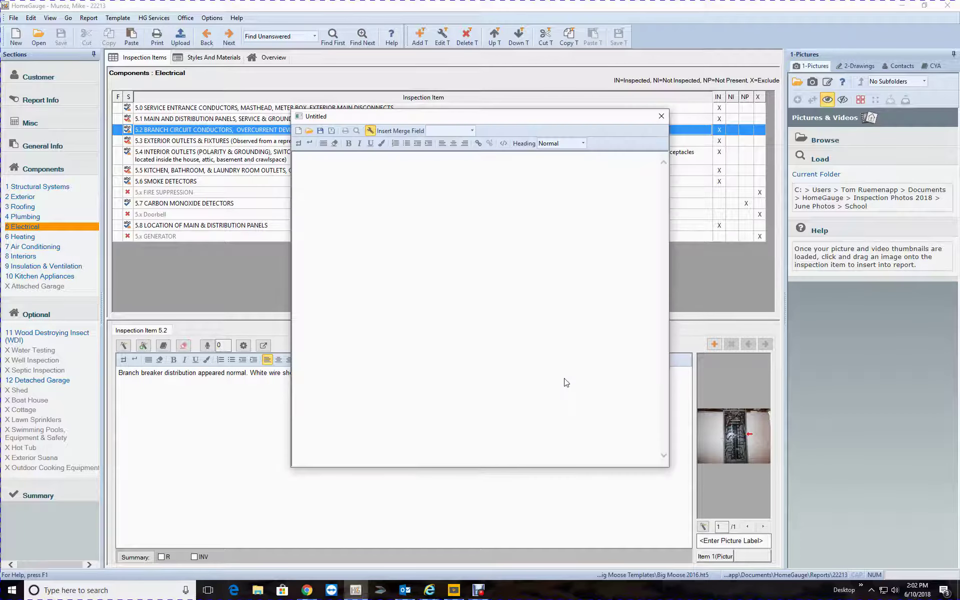
pyautogui.click(662, 116)
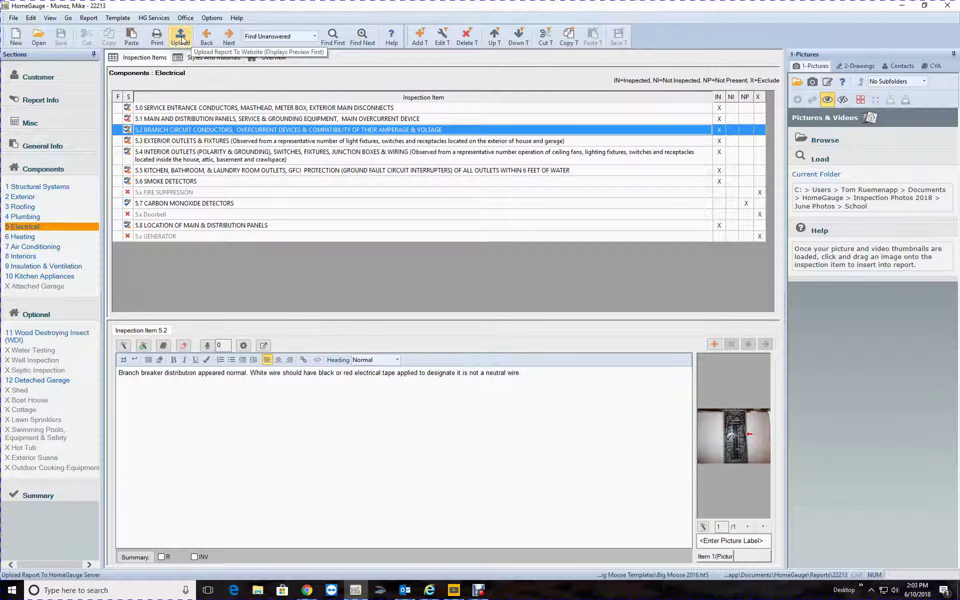
# Set Full Report For Upload's cover page to 'Cover - Duplex Inspection Report' and preview it
pyautogui.click(181, 39)
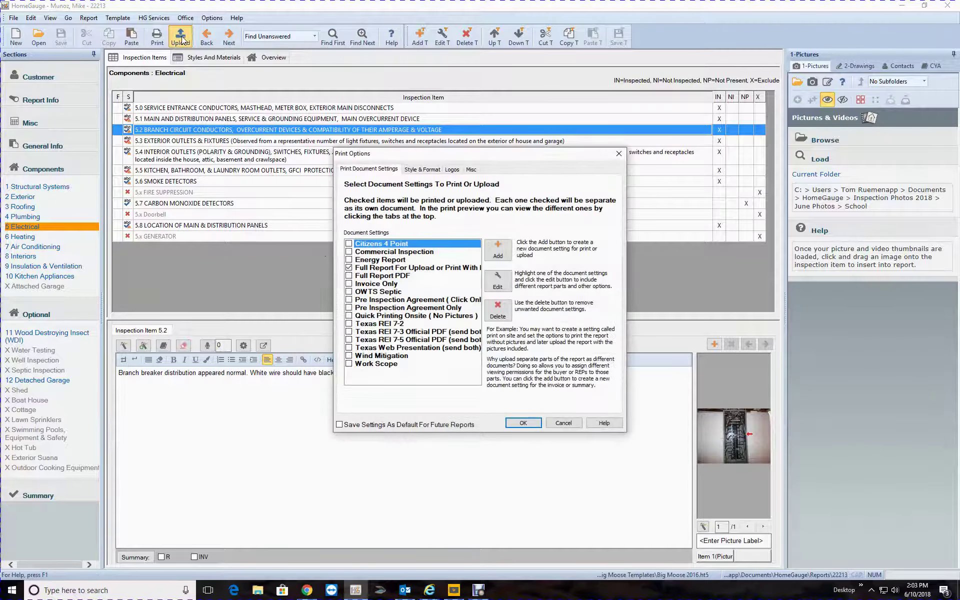
pyautogui.click(445, 269)
pyautogui.click(500, 280)
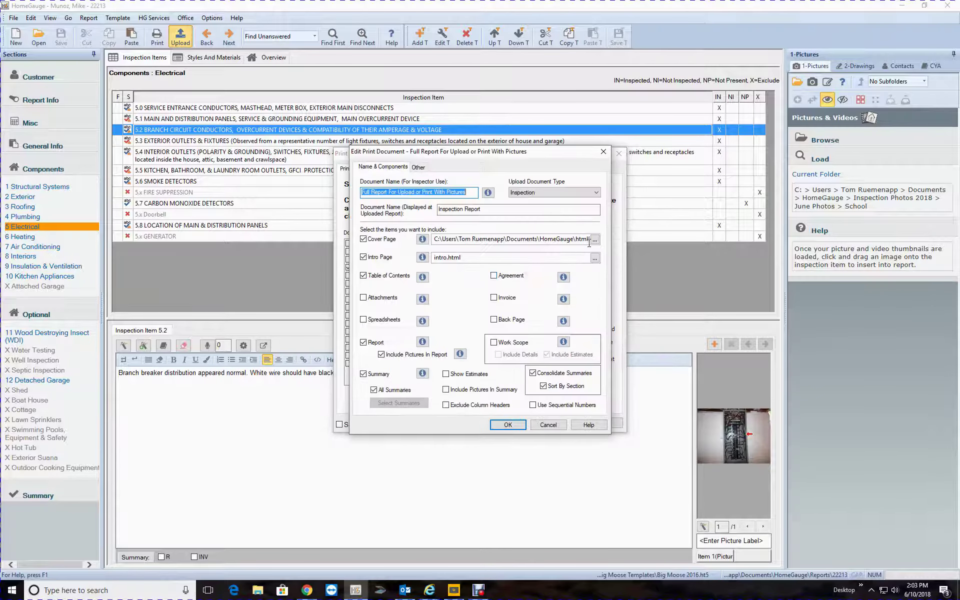
pyautogui.moveTo(510, 239); pyautogui.dragTo(584, 240)
pyautogui.click(595, 239)
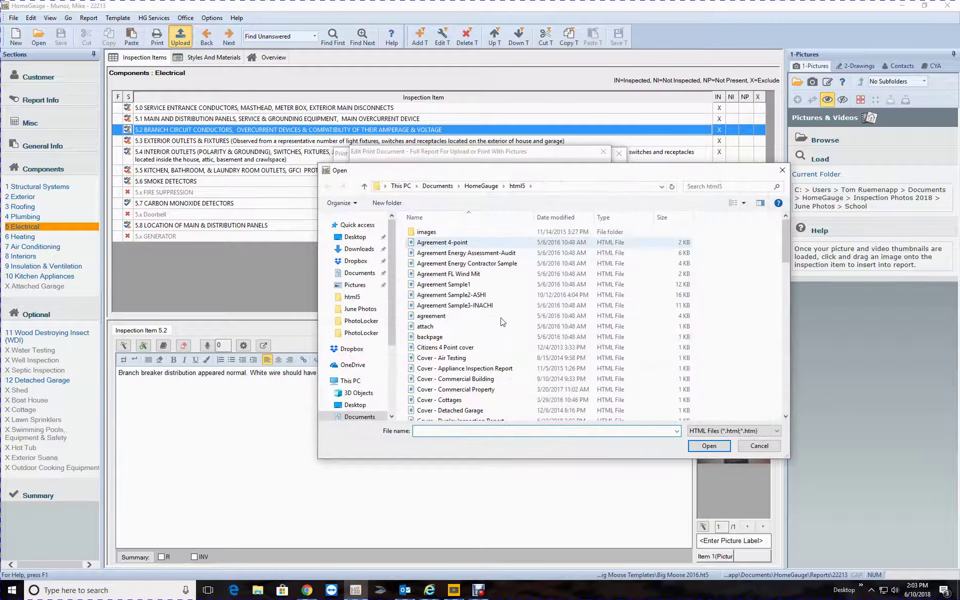
pyautogui.scroll(-3, 470, 341)
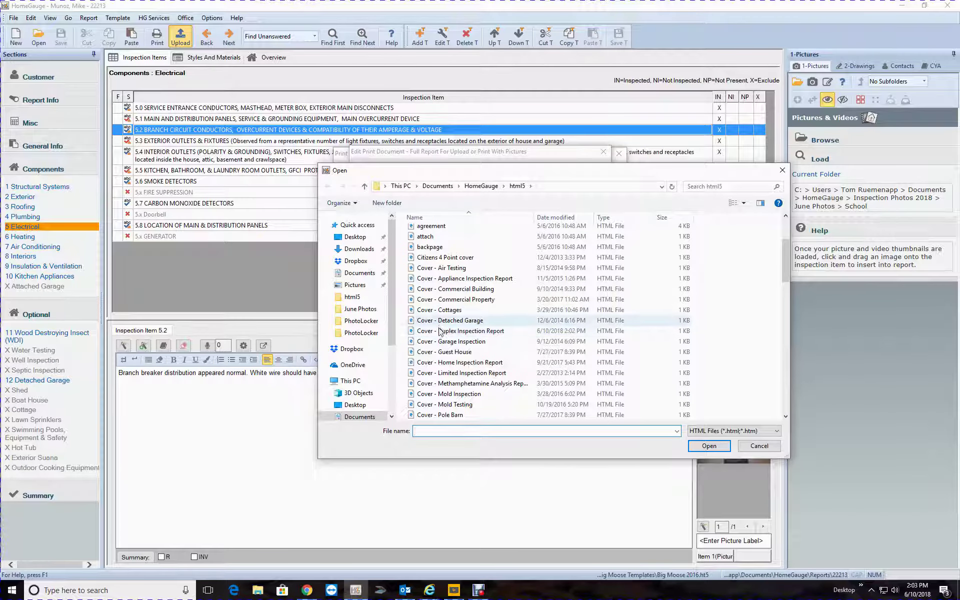
pyautogui.click(441, 332)
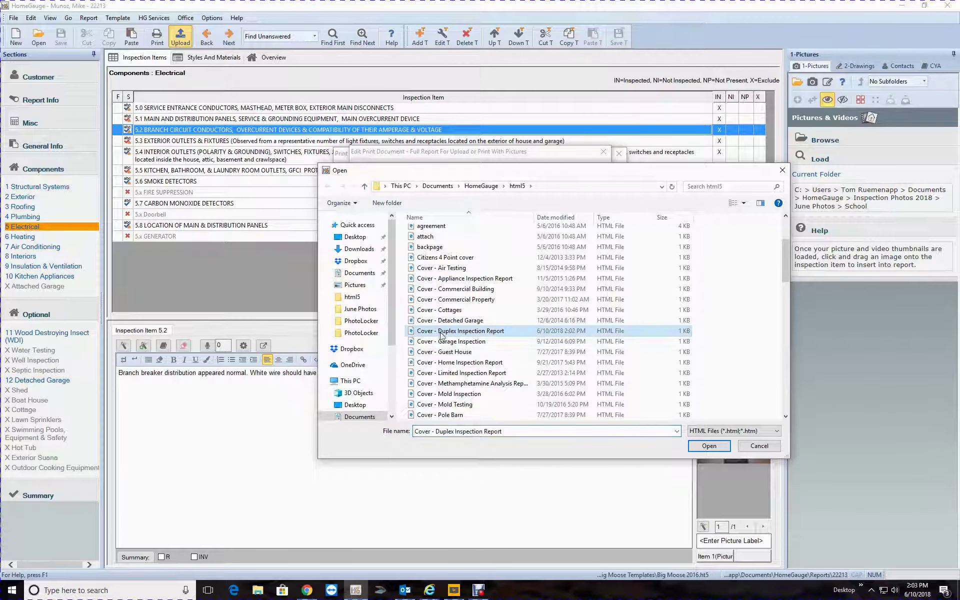
pyautogui.click(708, 446)
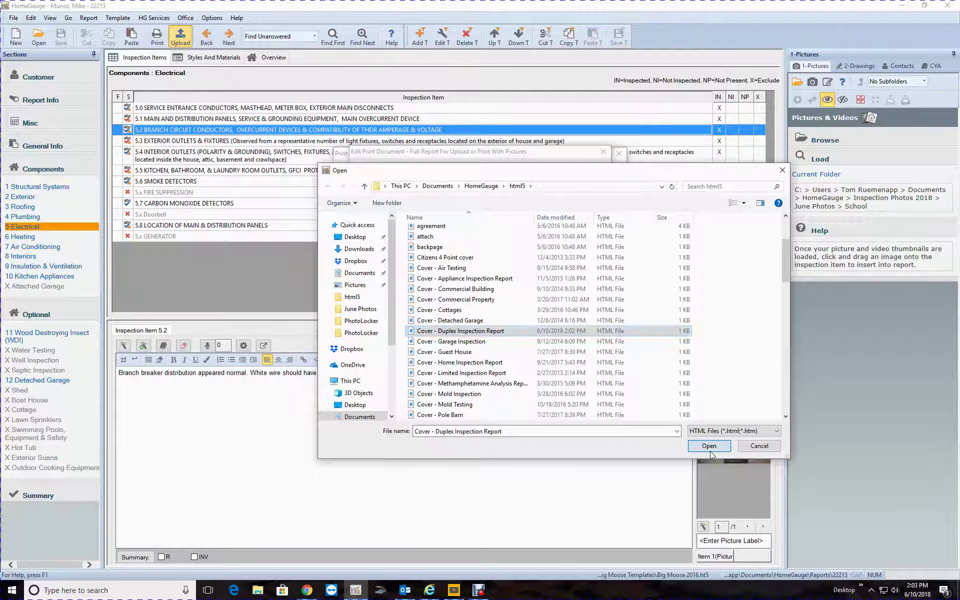
pyautogui.click(499, 426)
pyautogui.click(519, 423)
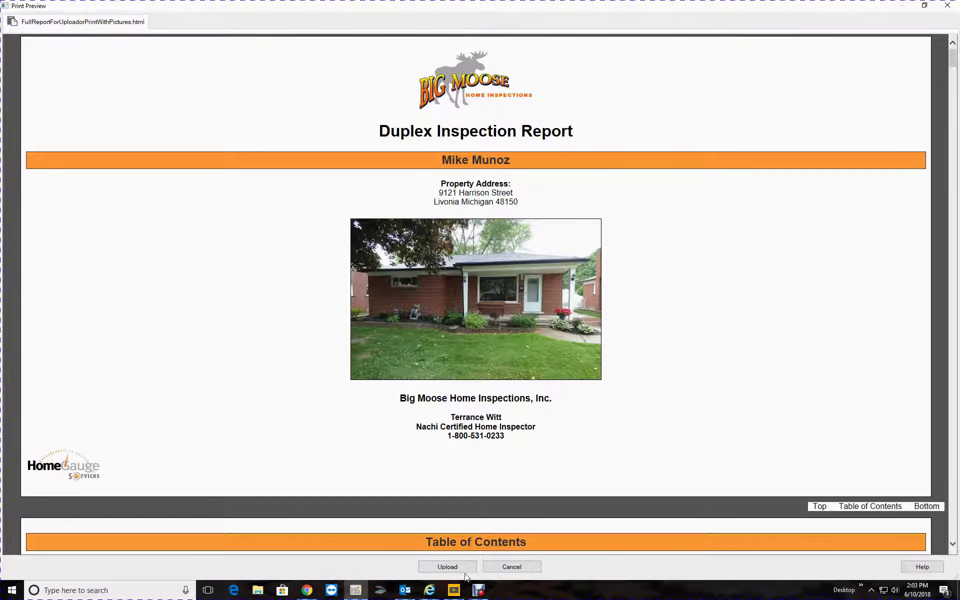
# Close the preview and change Full Report For Upload's cover page back to 'Cover - Home Inspection Report'
pyautogui.click(505, 566)
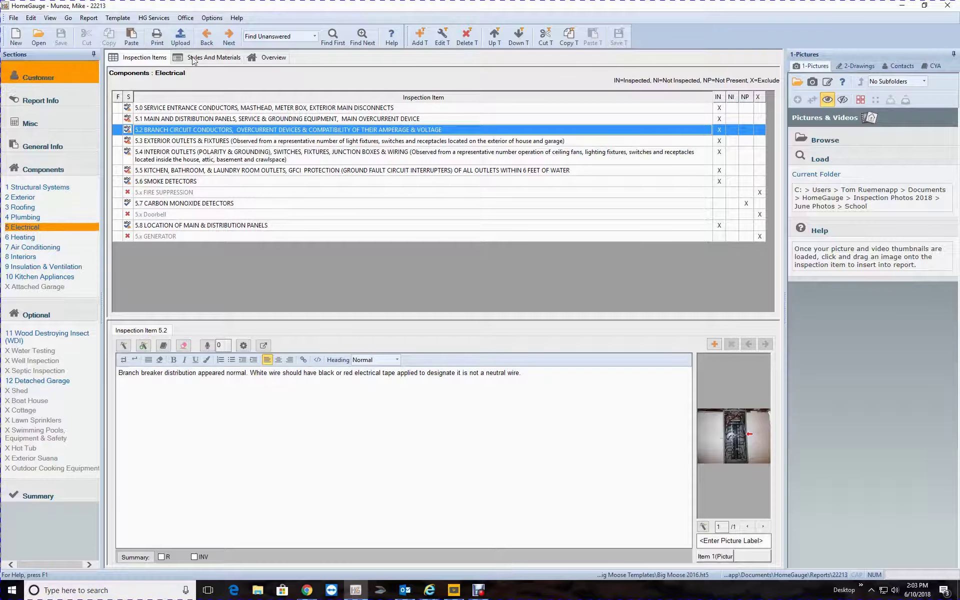
pyautogui.click(180, 37)
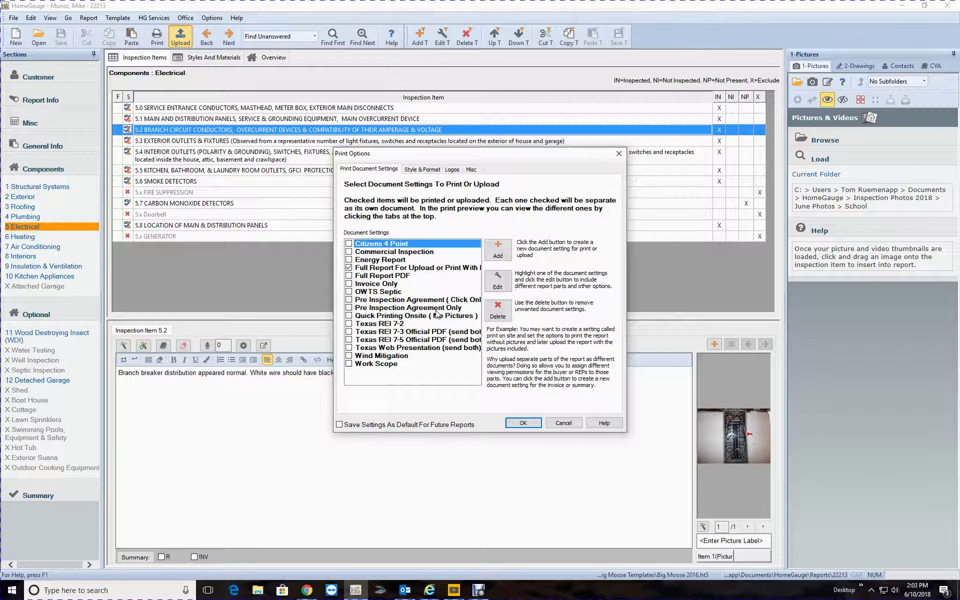
pyautogui.click(461, 269)
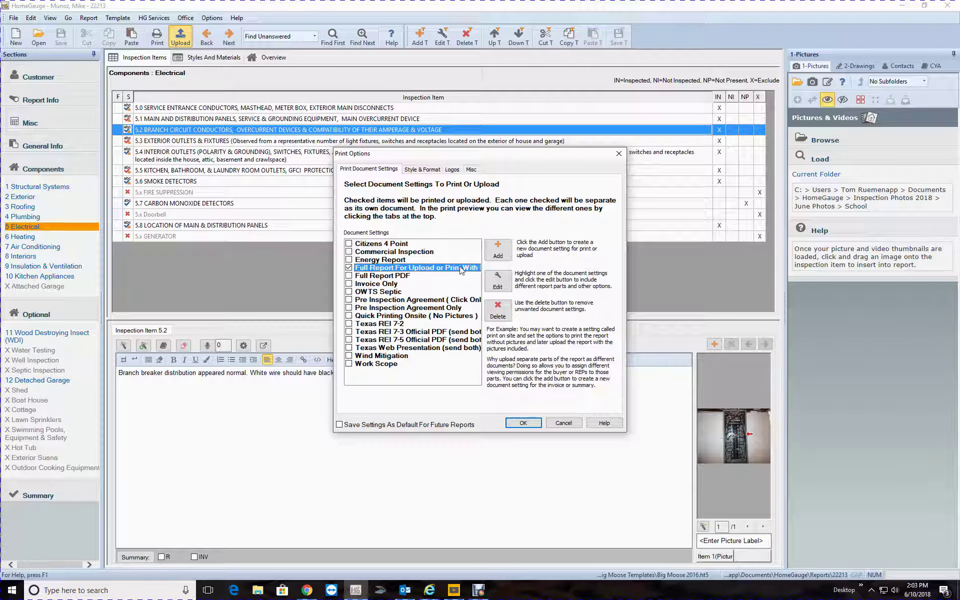
pyautogui.click(498, 281)
pyautogui.click(595, 239)
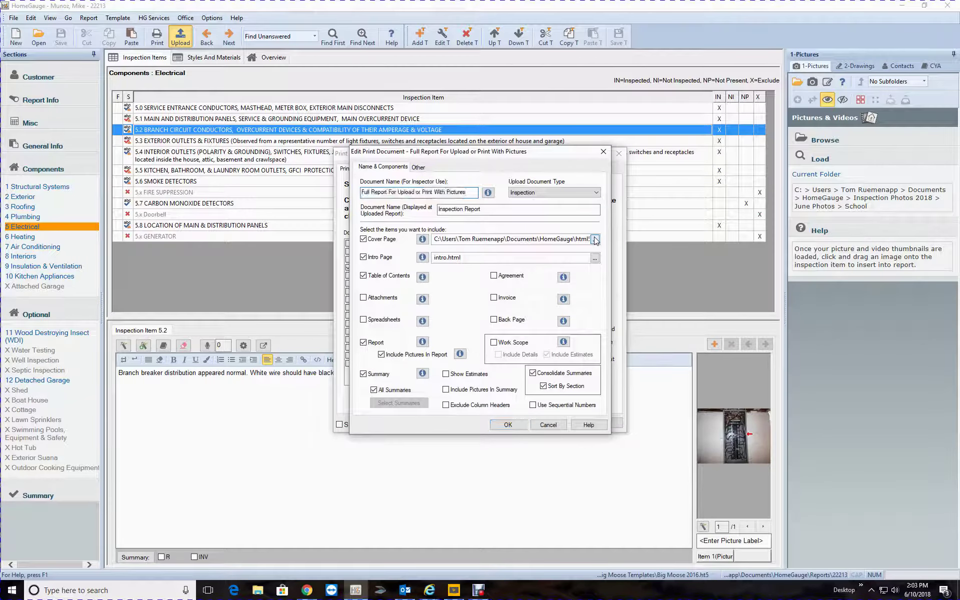
pyautogui.scroll(-1, 470, 350)
pyautogui.click(470, 394)
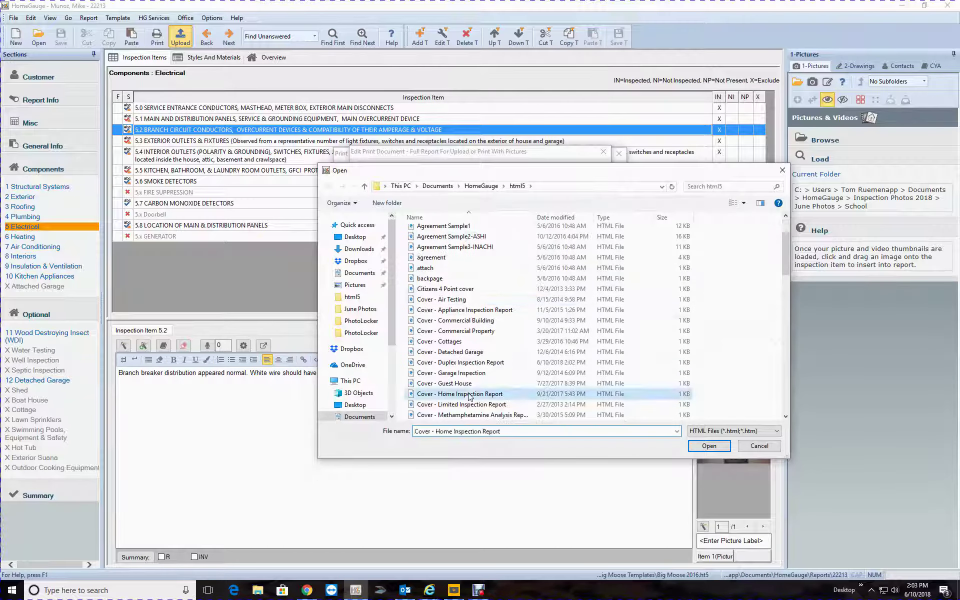
pyautogui.click(713, 446)
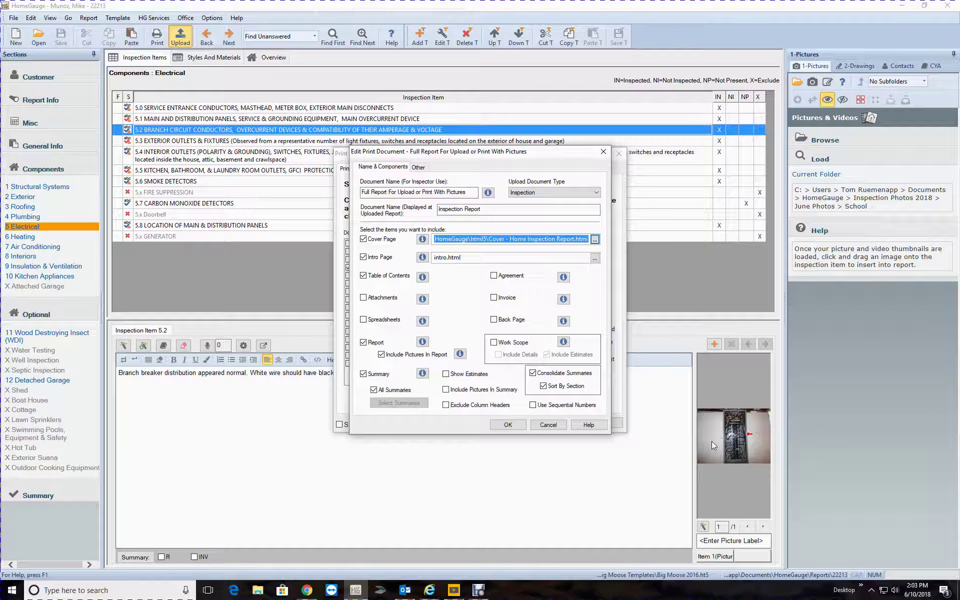
# Confirm the settings, review the preview headed Inspection Report, then close it
pyautogui.click(508, 424)
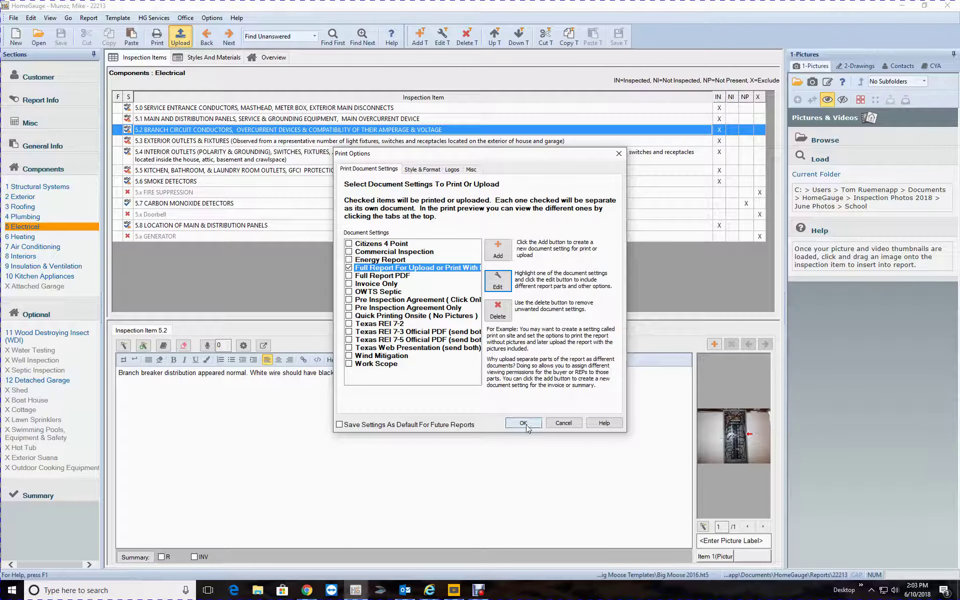
pyautogui.click(523, 423)
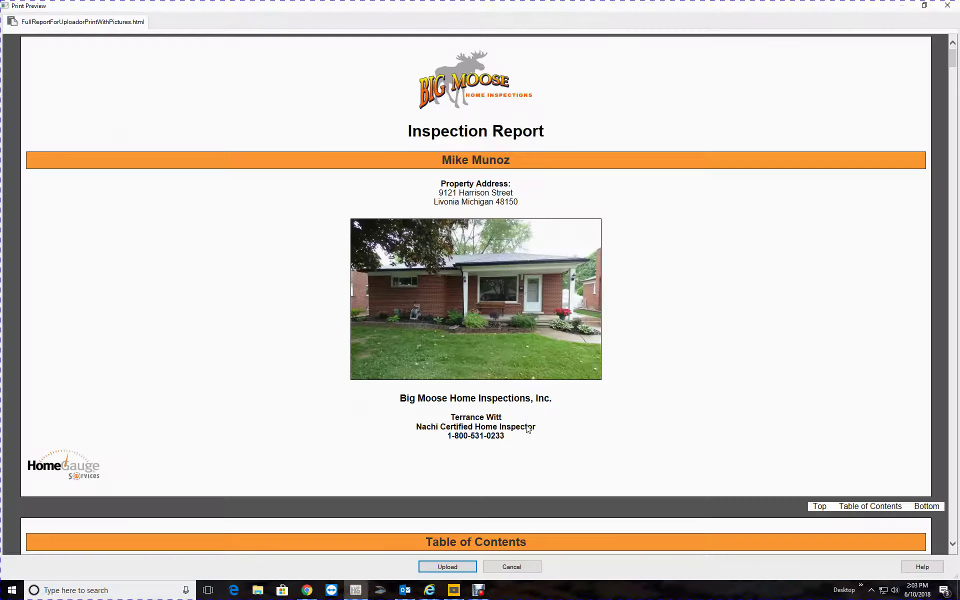
pyautogui.scroll(-3, 762, 325)
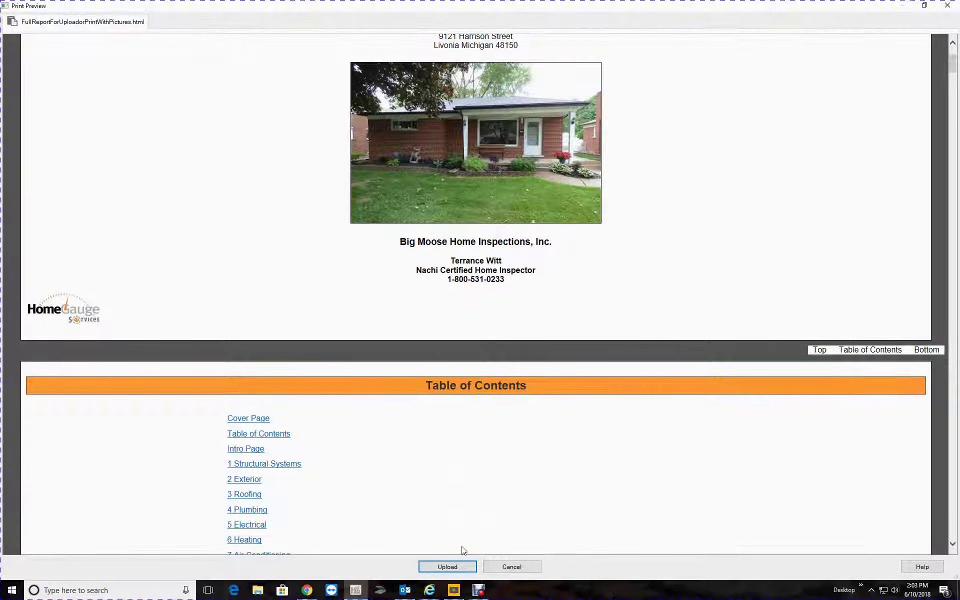
pyautogui.scroll(3, 546, 215)
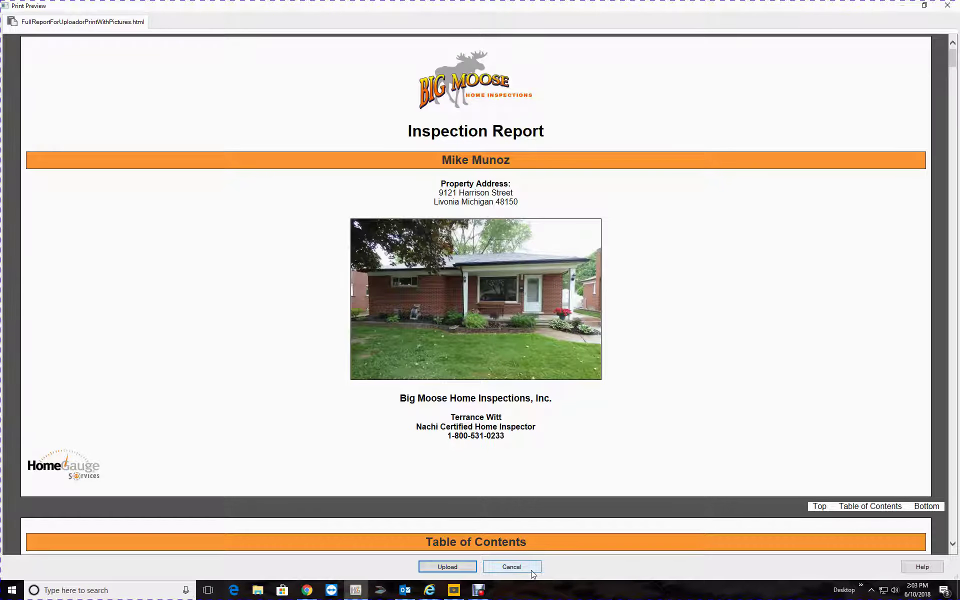
pyautogui.click(504, 568)
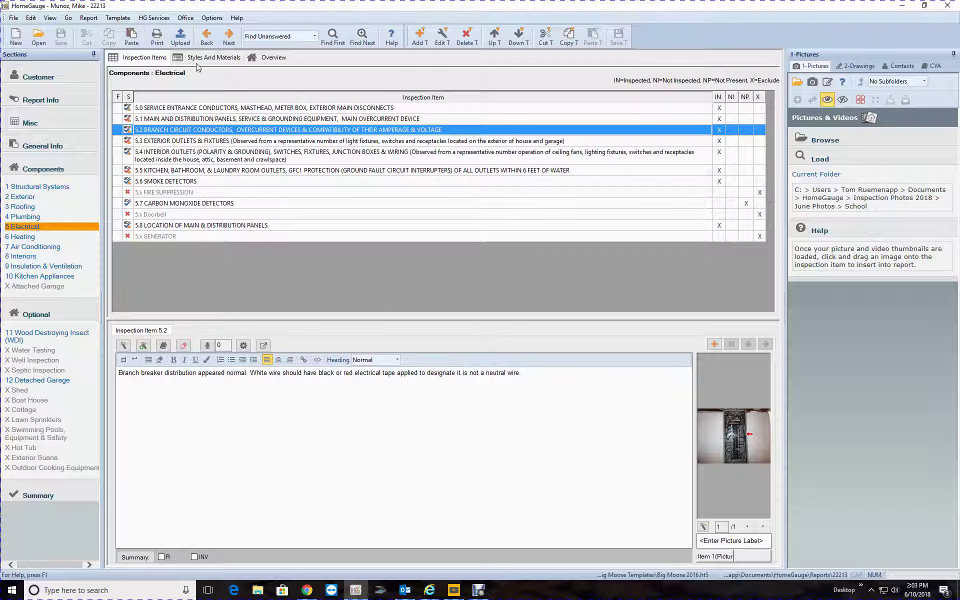
# Keep Adobe Acrobat (PDF) output for Full Report For Upload or Print With Pictures and preview it
pyautogui.click(174, 39)
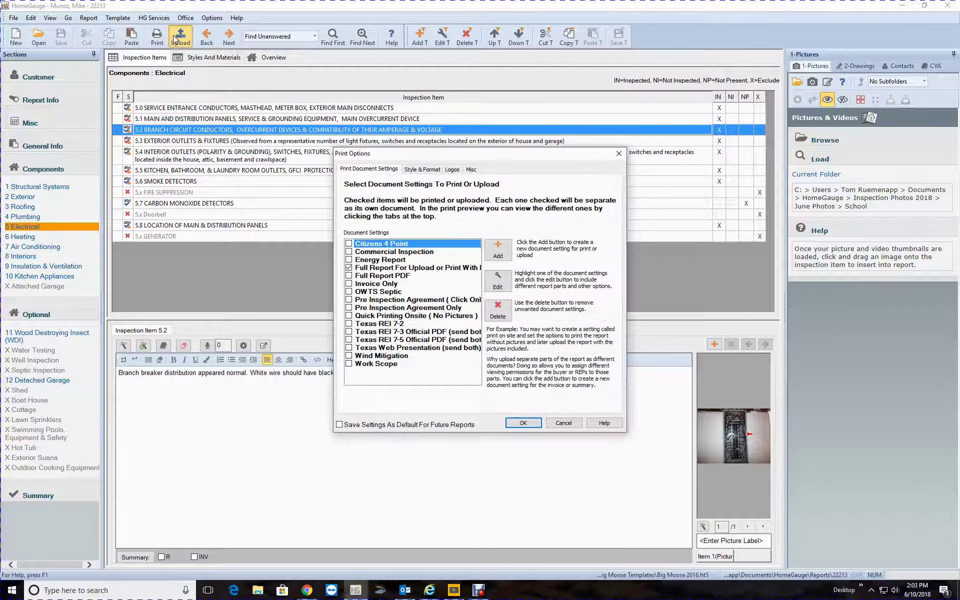
pyautogui.click(418, 269)
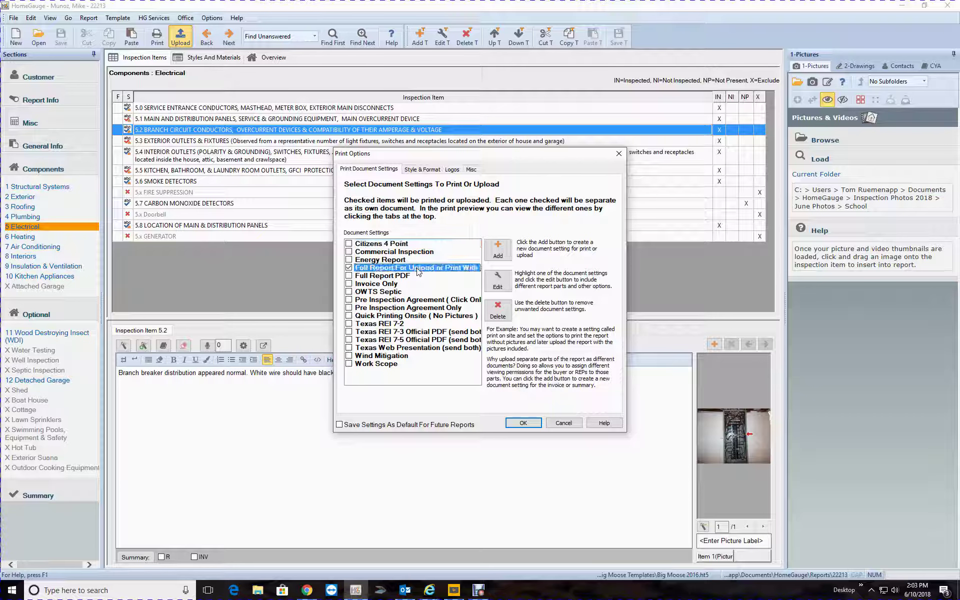
pyautogui.click(496, 288)
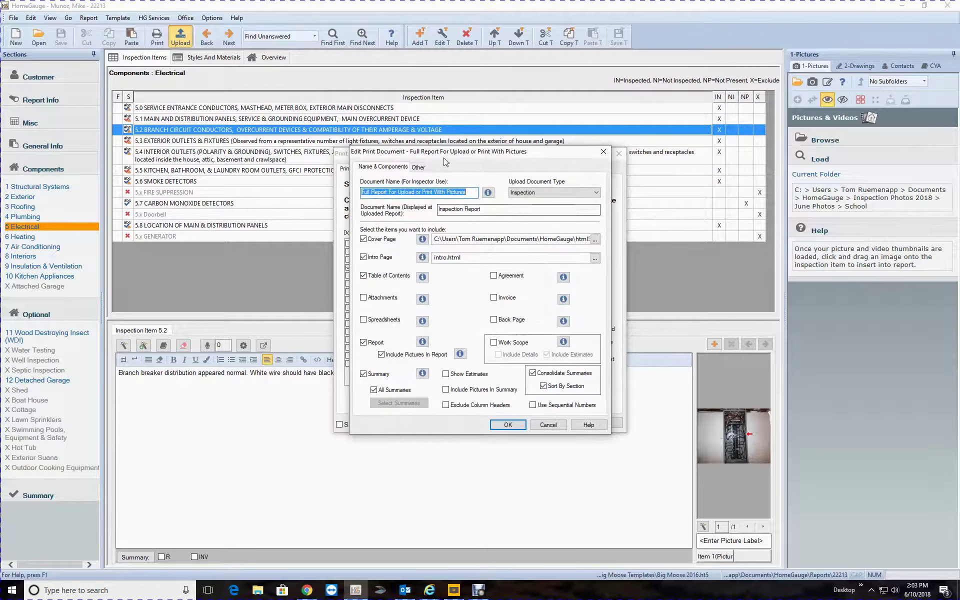
pyautogui.click(420, 167)
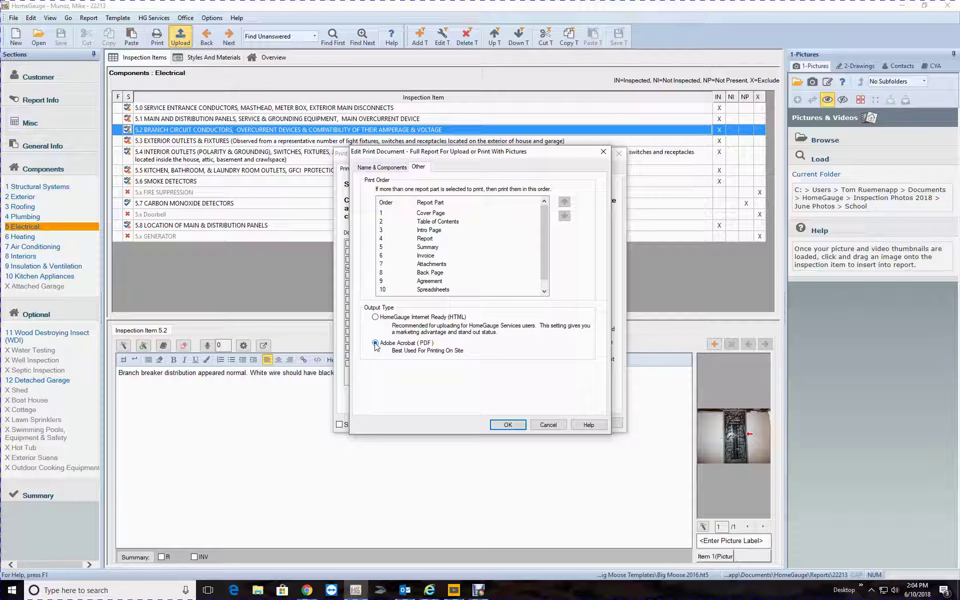
pyautogui.click(507, 428)
pyautogui.click(519, 428)
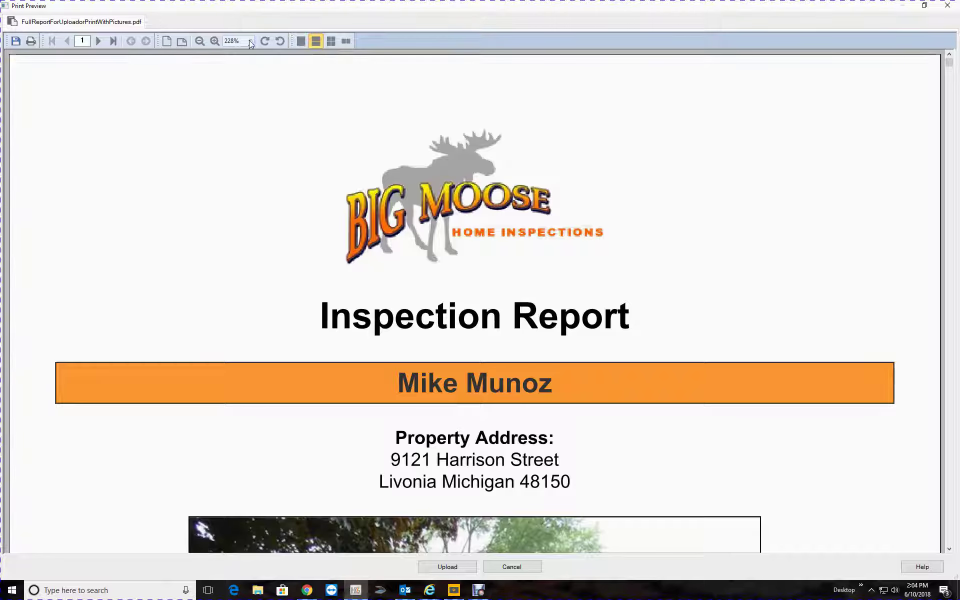
# Zoom the PDF preview to 100%, then 75%, then 50%, and return to page one
pyautogui.click(251, 41)
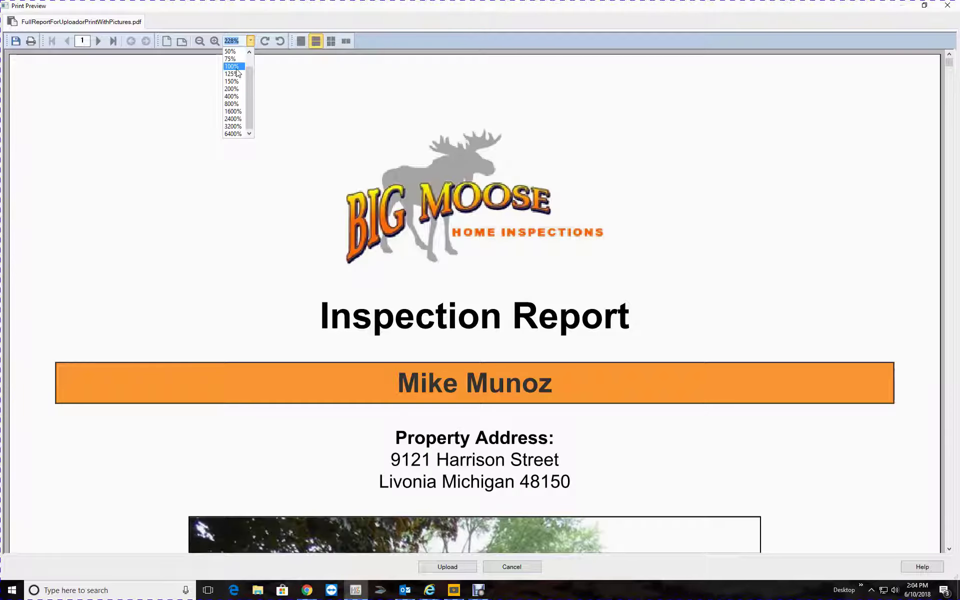
pyautogui.click(236, 68)
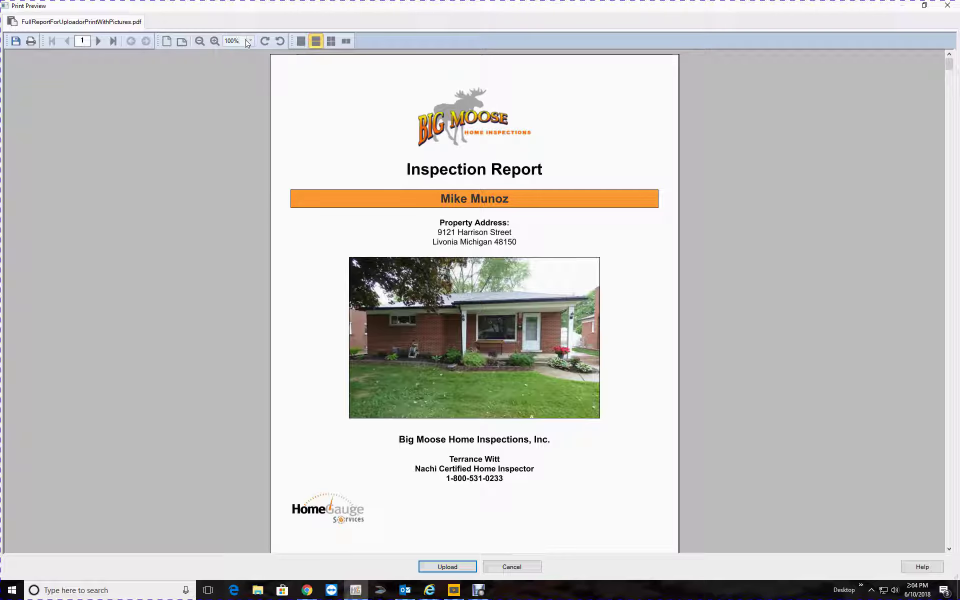
pyautogui.click(249, 41)
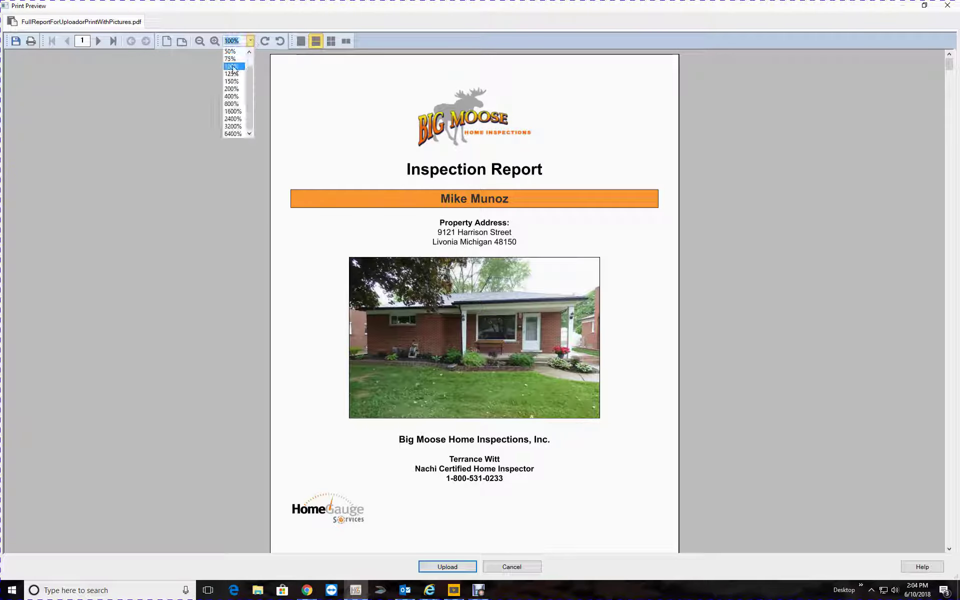
pyautogui.click(231, 59)
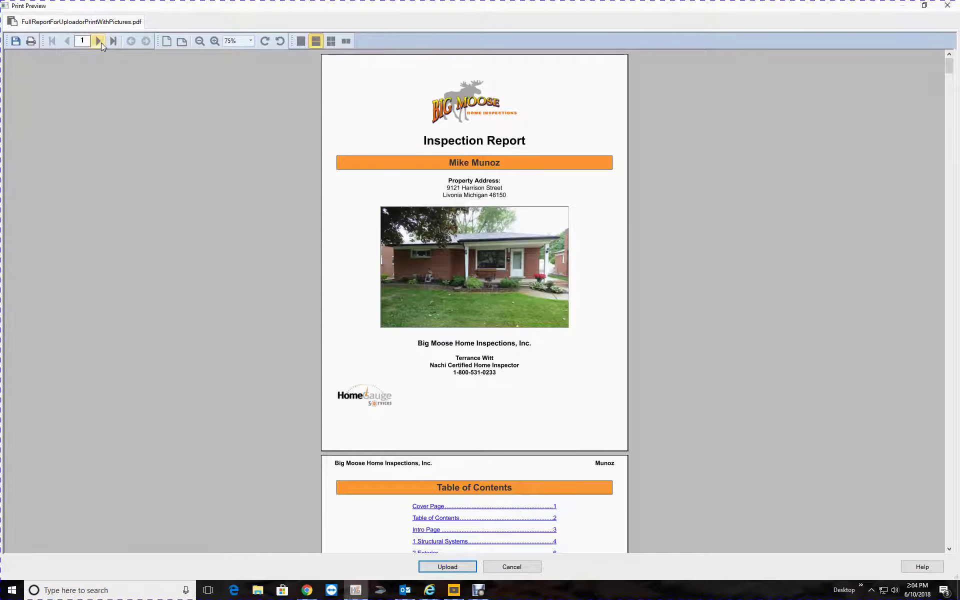
pyautogui.click(98, 41)
pyautogui.click(99, 41)
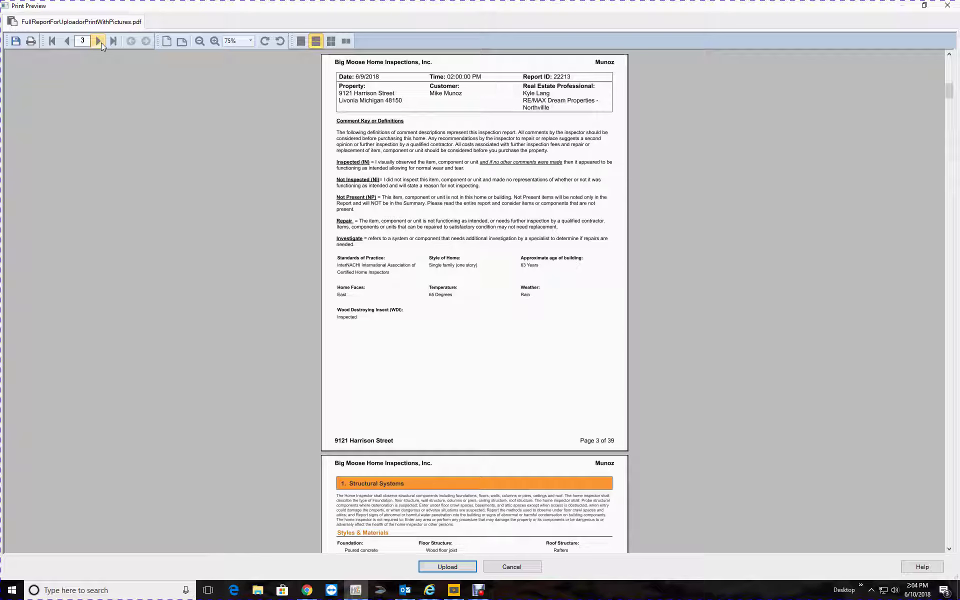
pyautogui.click(250, 42)
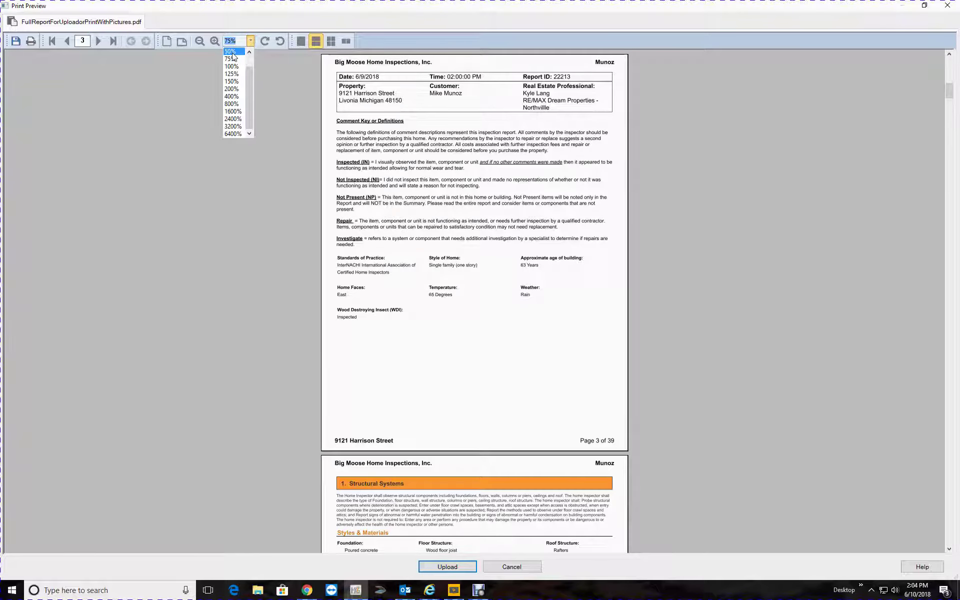
pyautogui.click(232, 55)
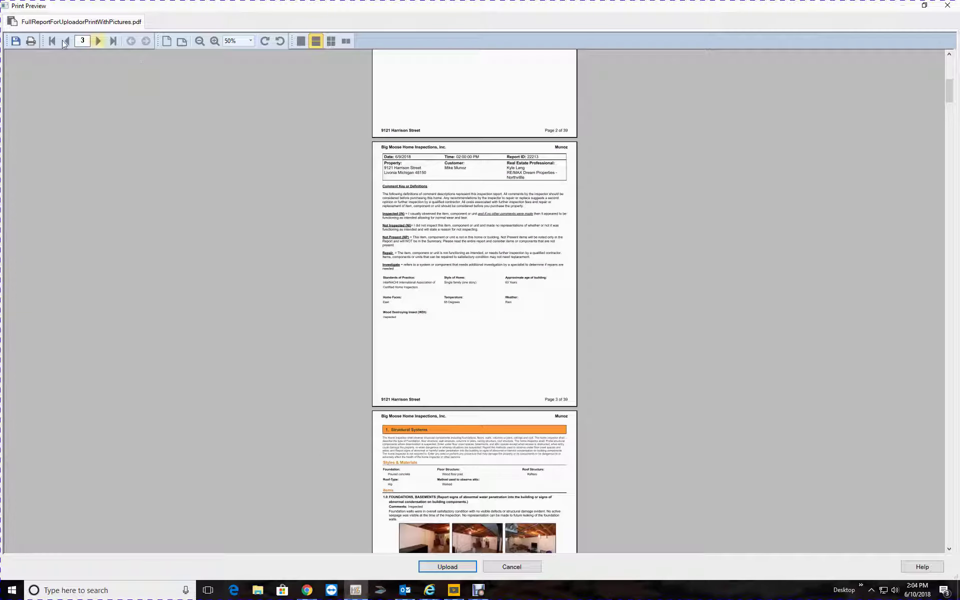
pyautogui.click(70, 41)
pyautogui.click(70, 41)
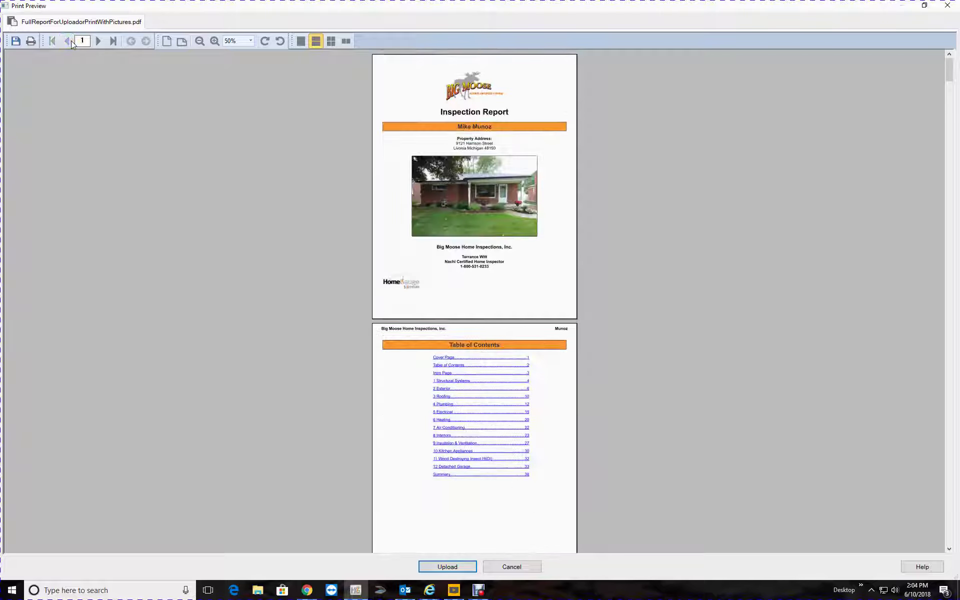
# Page through the preview to the last page, 39, and close Print Preview
pyautogui.click(98, 47)
pyautogui.click(97, 47)
pyautogui.click(98, 47)
pyautogui.click(98, 41)
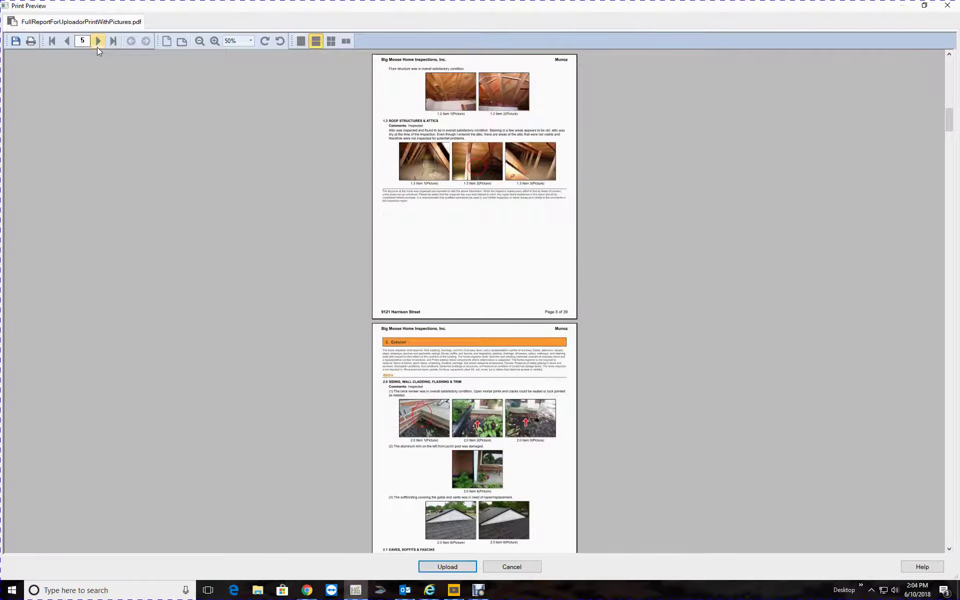
pyautogui.click(97, 41)
pyautogui.click(97, 41)
pyautogui.click(97, 41)
pyautogui.click(98, 41)
pyautogui.click(98, 47)
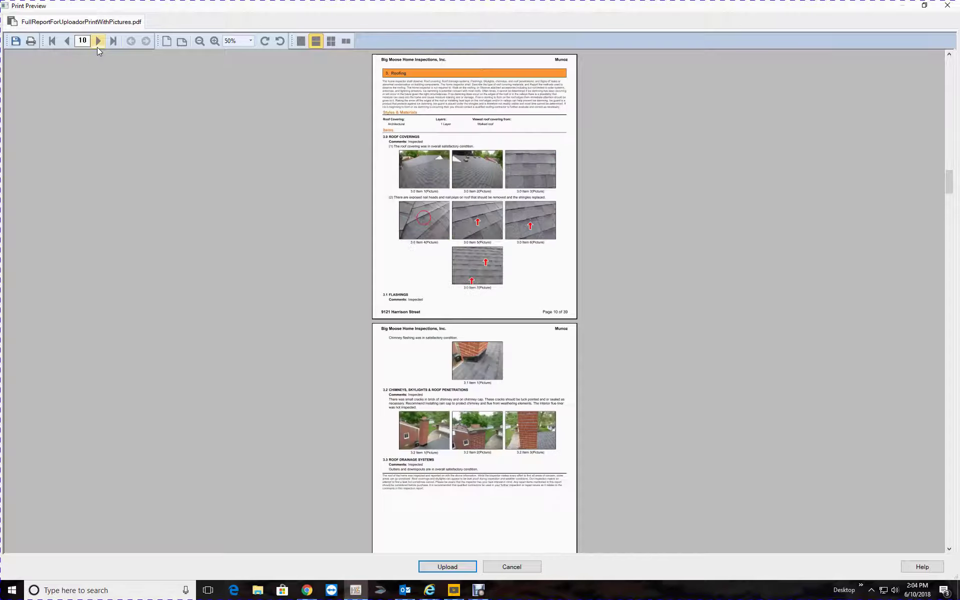
pyautogui.click(97, 47)
pyautogui.click(98, 47)
pyautogui.click(98, 47)
pyautogui.click(98, 47)
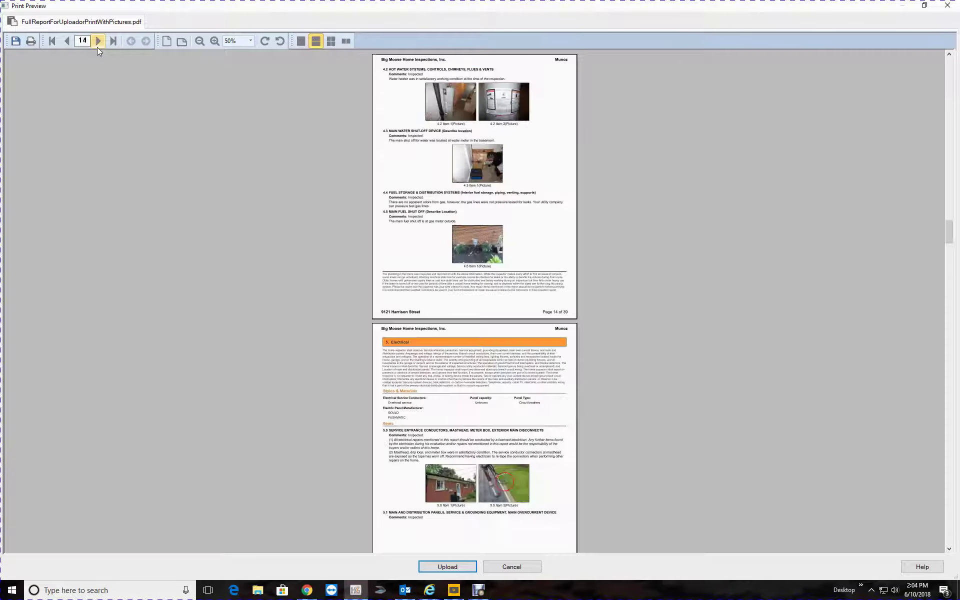
pyautogui.click(98, 47)
pyautogui.click(98, 47)
pyautogui.click(97, 47)
pyautogui.click(97, 47)
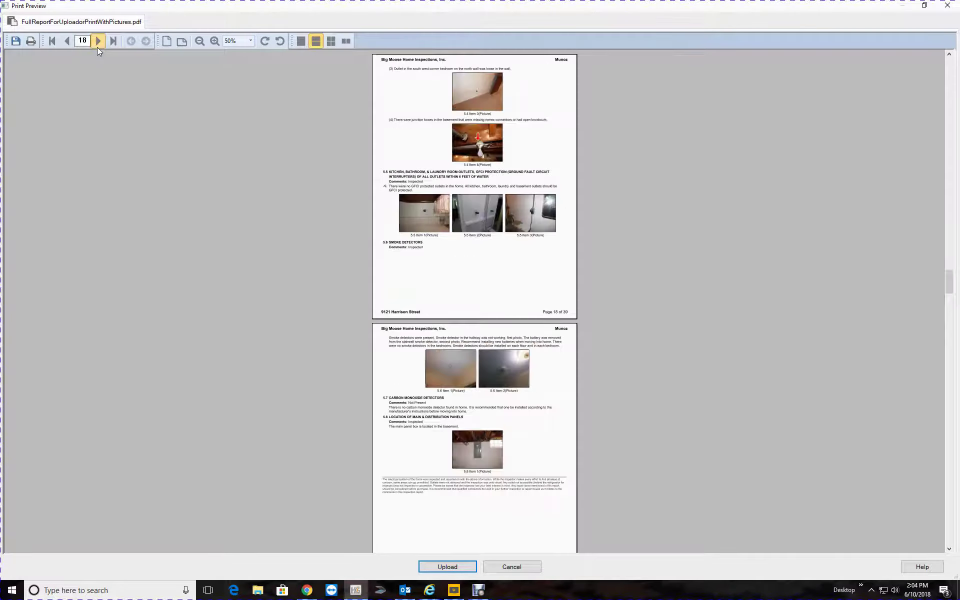
pyautogui.click(98, 47)
pyautogui.click(98, 47)
pyautogui.click(98, 47)
pyautogui.click(98, 47)
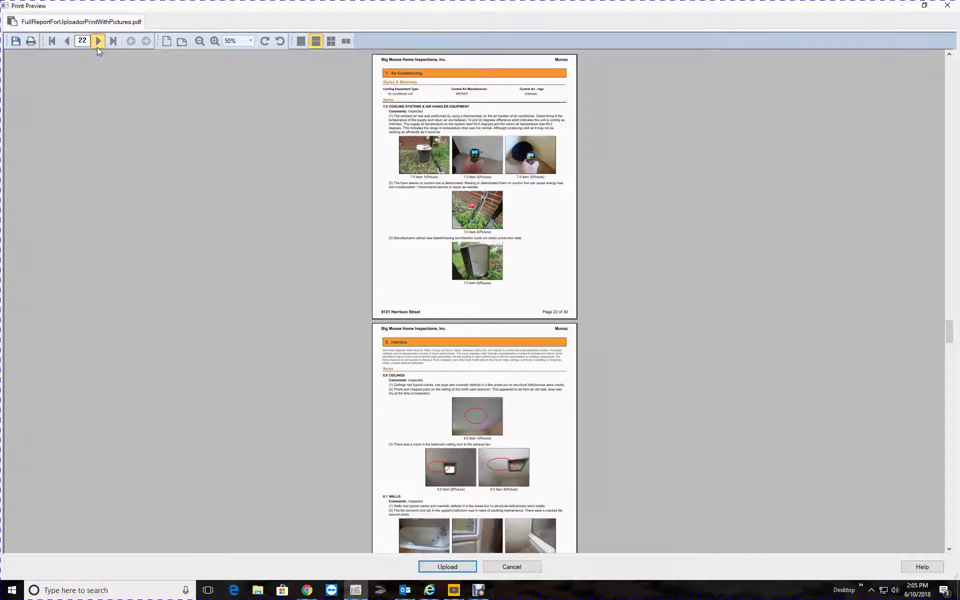
pyautogui.click(97, 47)
pyautogui.click(97, 47)
pyautogui.click(98, 47)
pyautogui.click(98, 47)
pyautogui.click(98, 41)
pyautogui.click(97, 41)
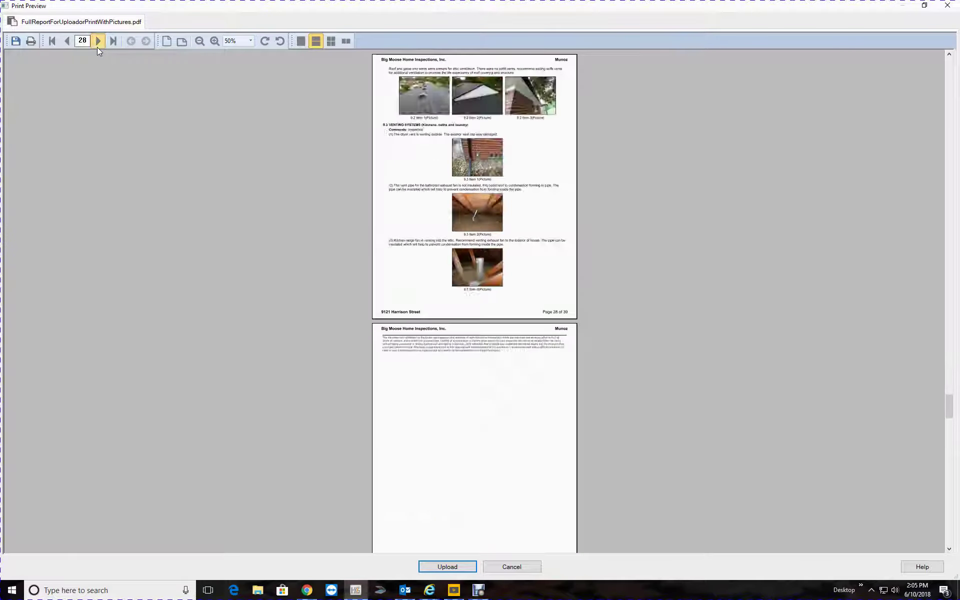
pyautogui.click(97, 41)
pyautogui.click(98, 41)
pyautogui.click(98, 41)
pyautogui.click(97, 42)
pyautogui.click(98, 41)
pyautogui.click(98, 47)
pyautogui.click(98, 47)
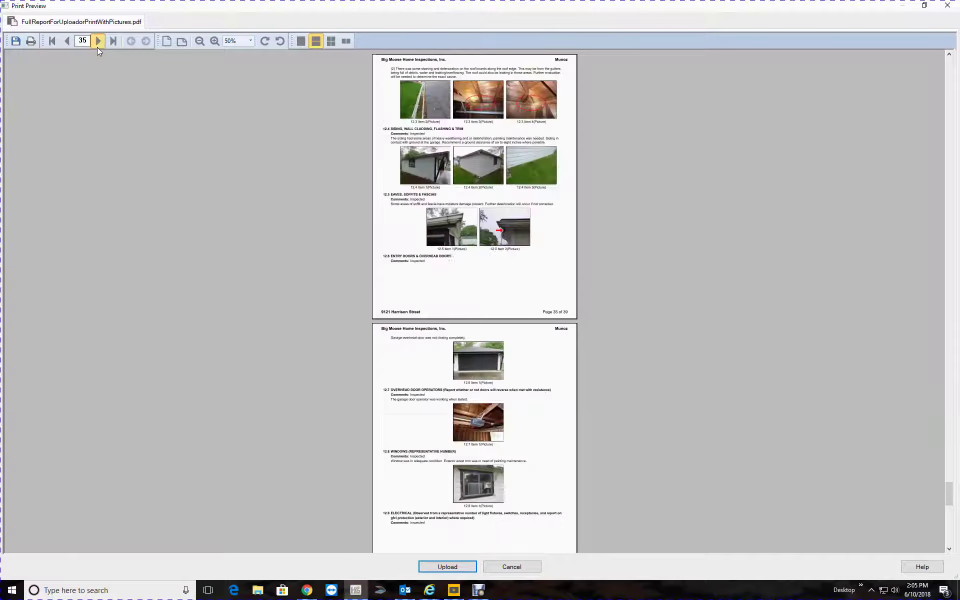
pyautogui.click(97, 47)
pyautogui.click(98, 47)
pyautogui.click(98, 47)
pyautogui.click(98, 47)
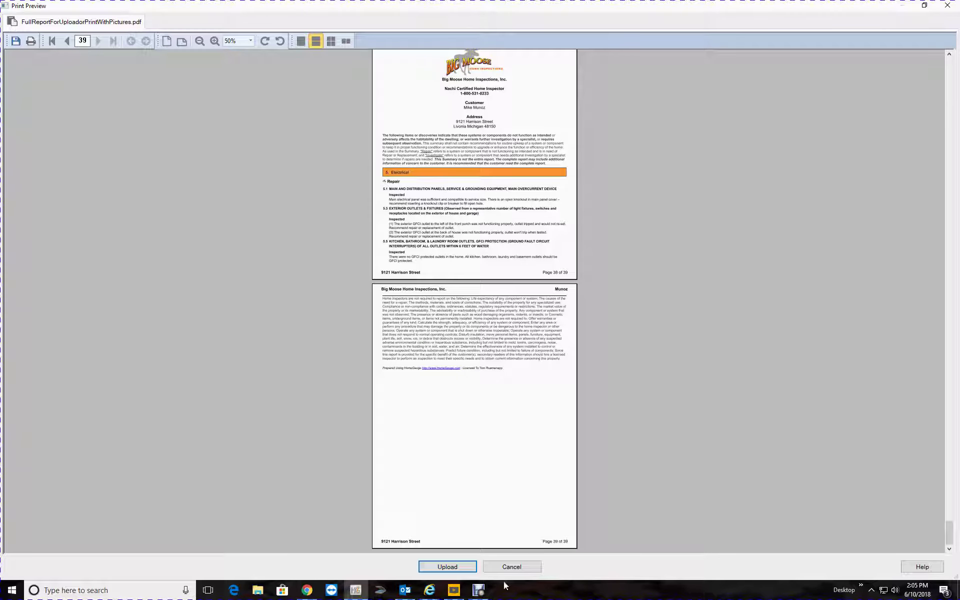
pyautogui.click(536, 571)
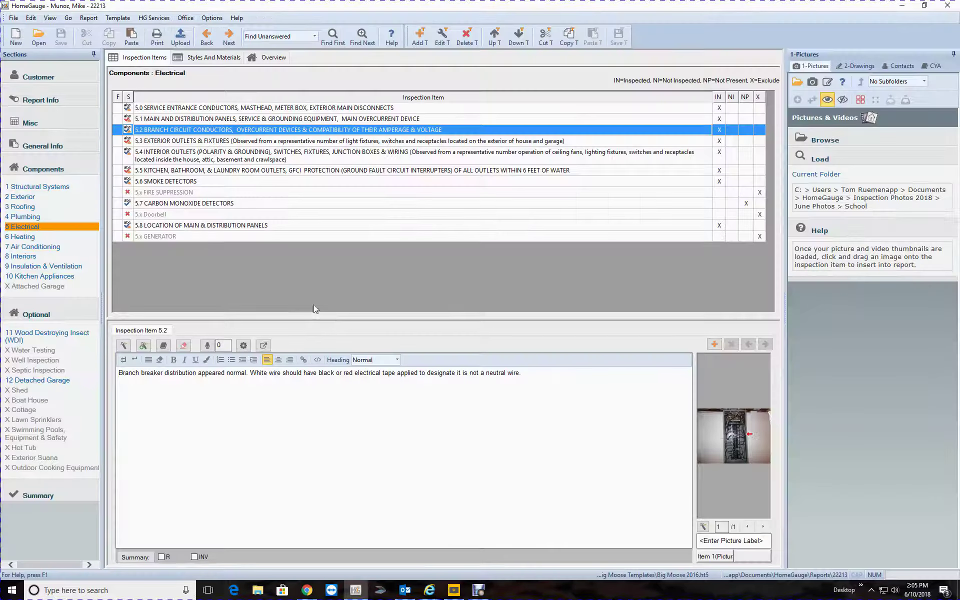
# Switch the Full Report For Upload or Print With Pictures output to HomeGauge Internet Ready (HTML), then cancel the preview
pyautogui.click(181, 38)
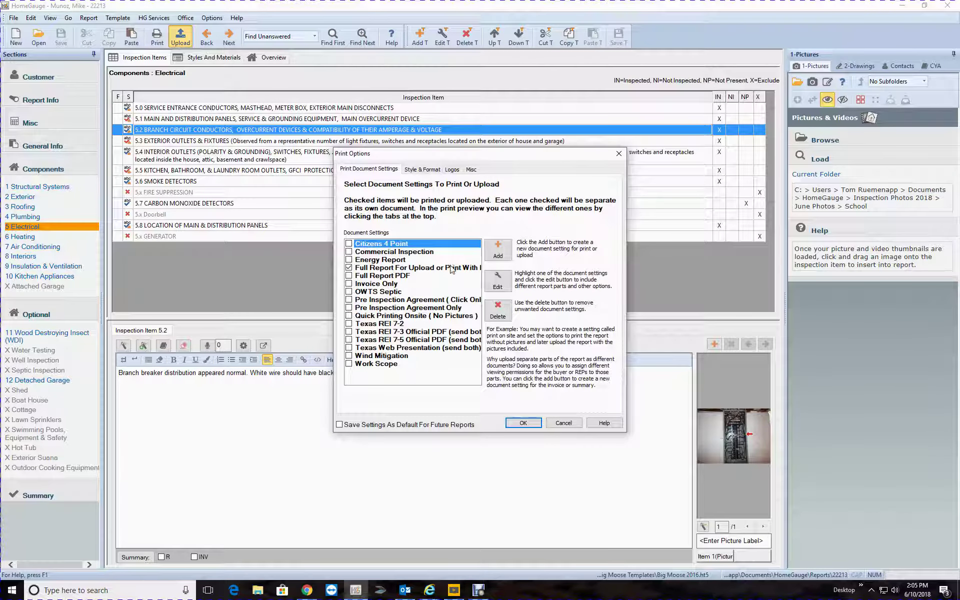
pyautogui.click(452, 269)
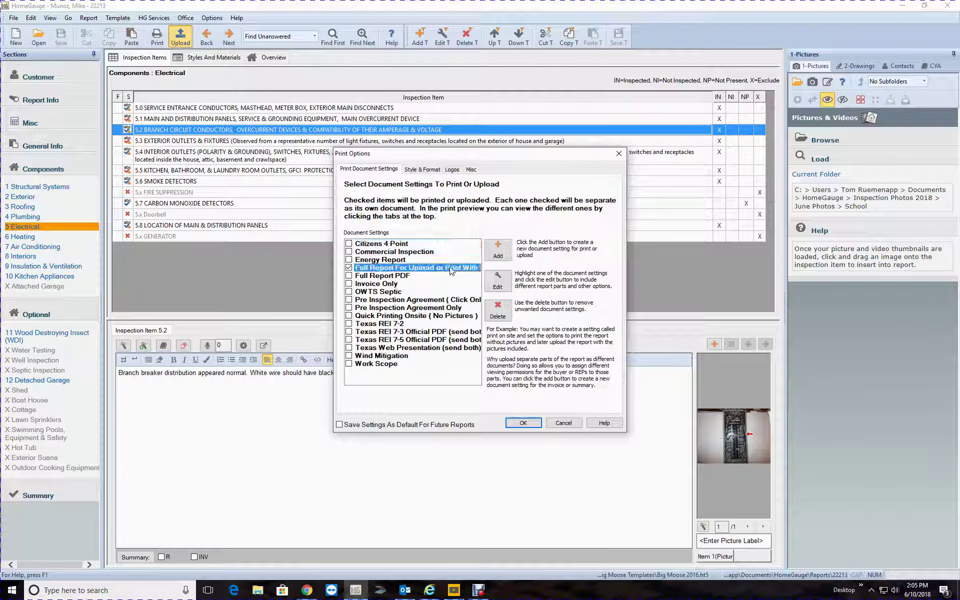
pyautogui.click(503, 284)
pyautogui.click(419, 168)
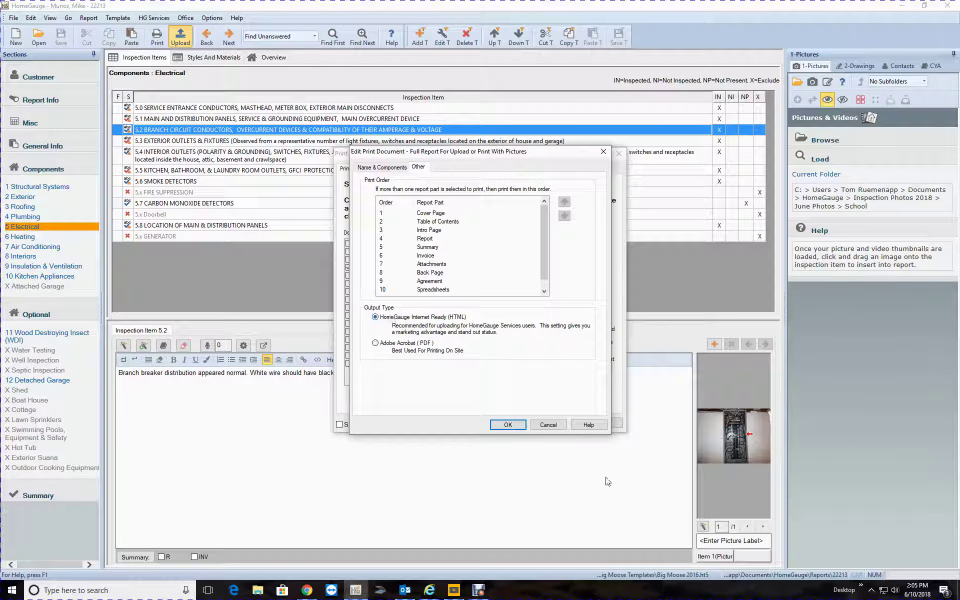
pyautogui.click(509, 425)
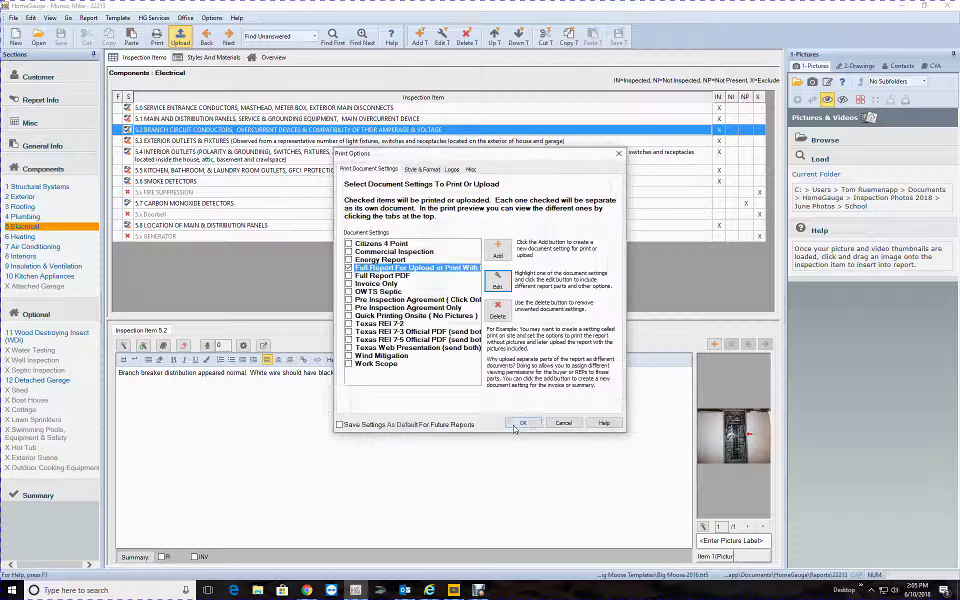
pyautogui.click(516, 426)
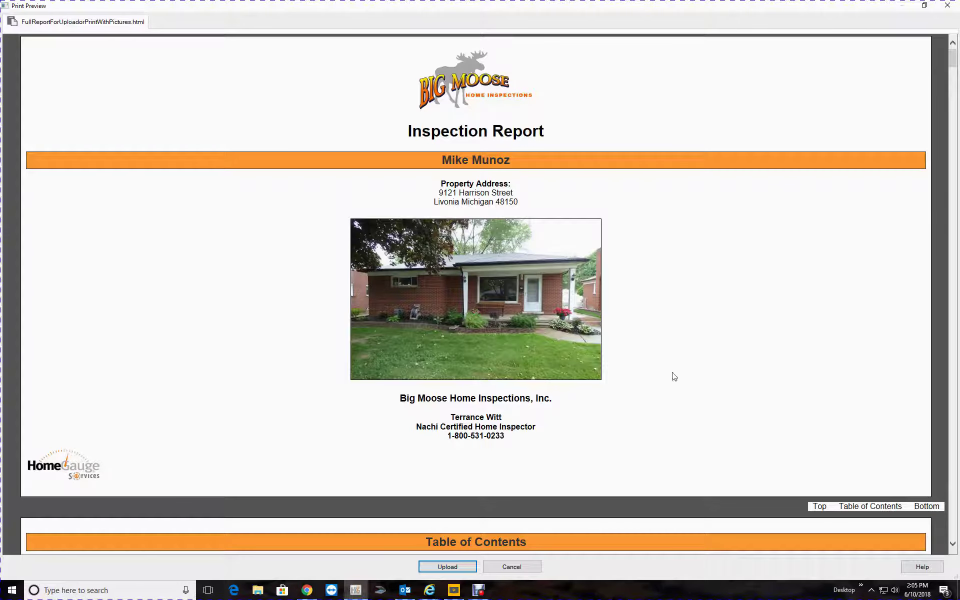
pyautogui.click(500, 567)
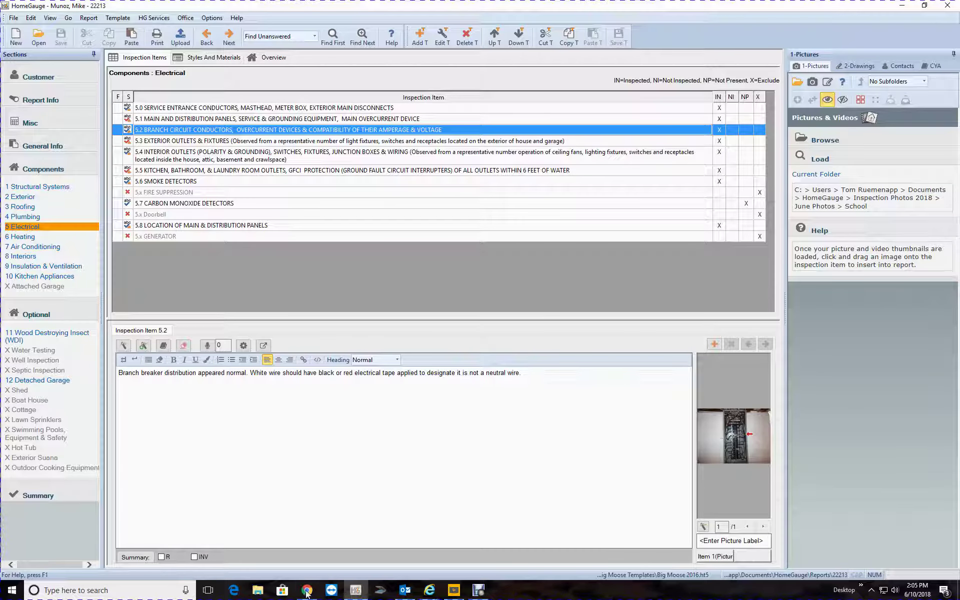
# Bring up the ISN inspection order page and scroll to Inspection Reports and back
pyautogui.moveTo(307, 591)
pyautogui.click(351, 563)
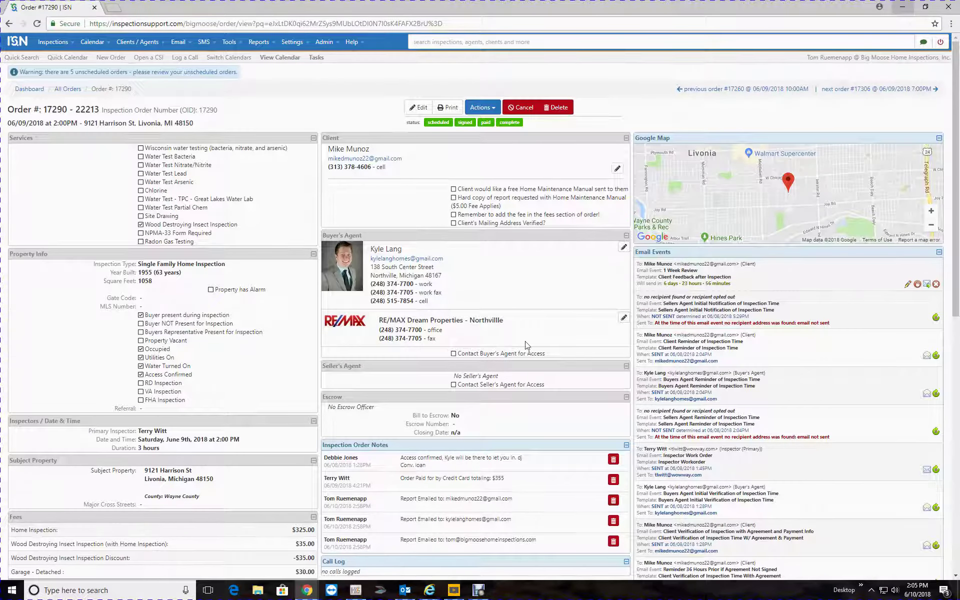
pyautogui.scroll(-10, 526, 346)
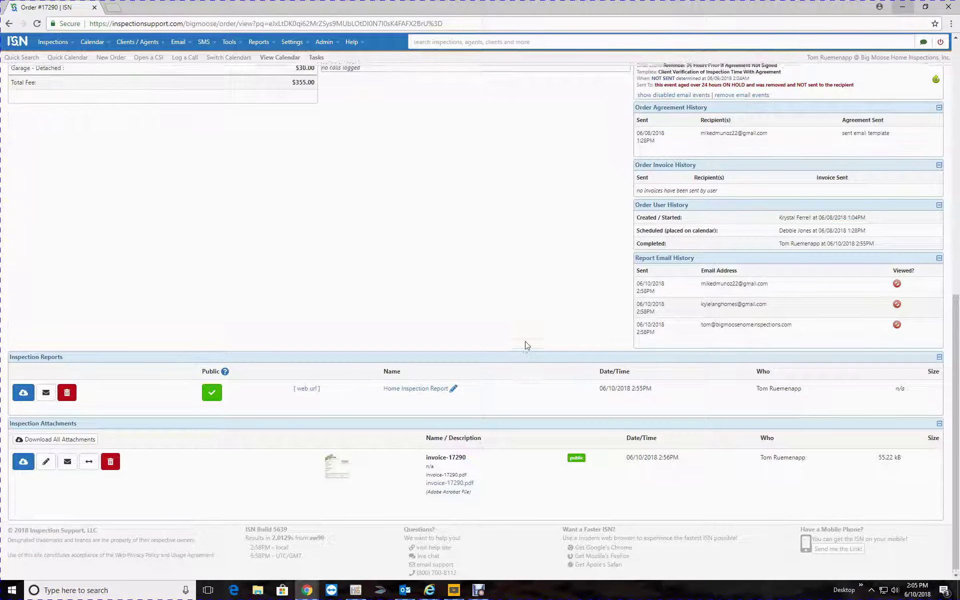
pyautogui.scroll(10, 525, 345)
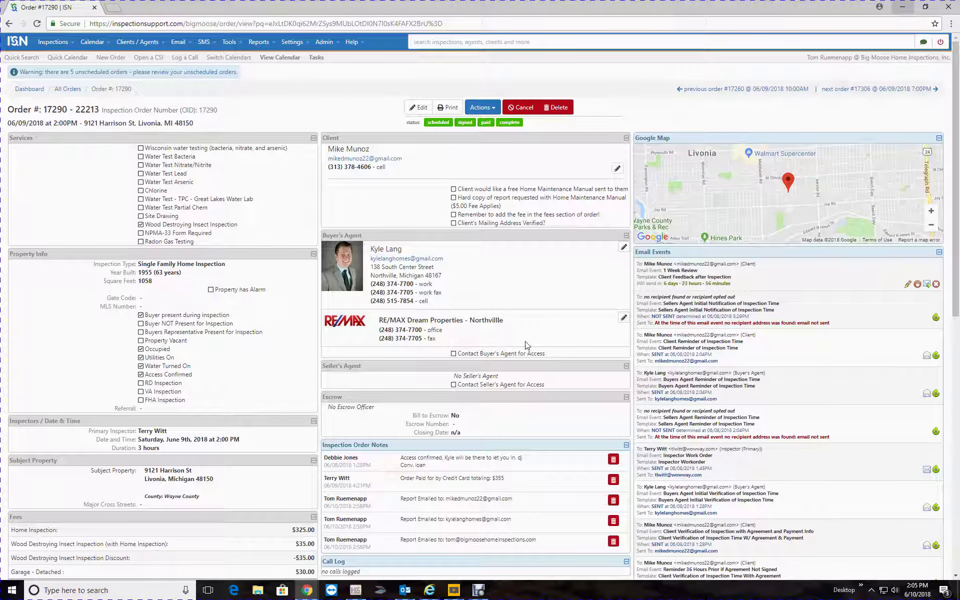